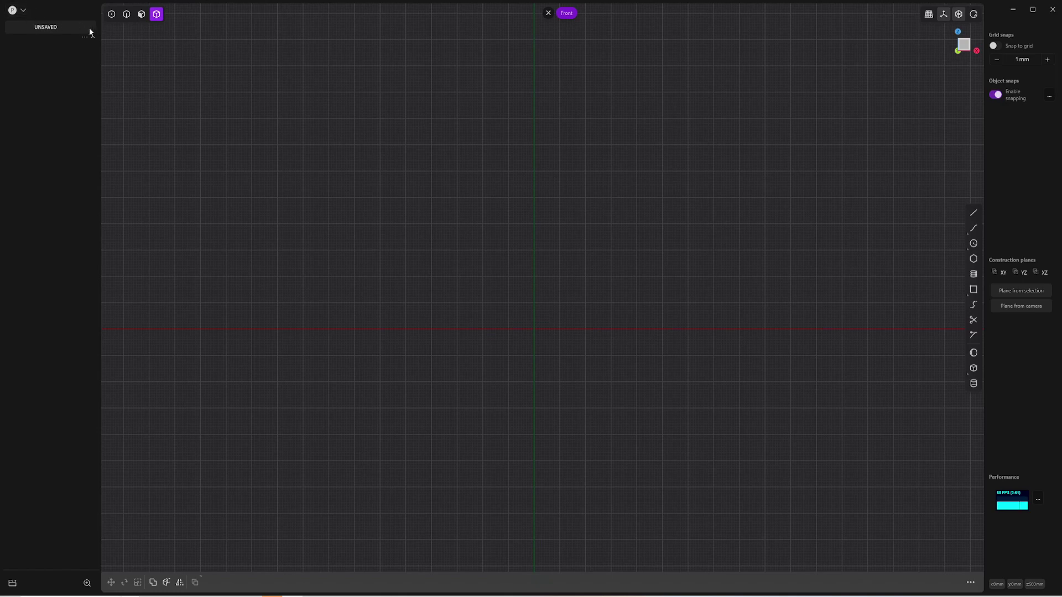
Import the Replica_P90 reference image from the 09_P90 folder inside LP > WORK
click(25, 12)
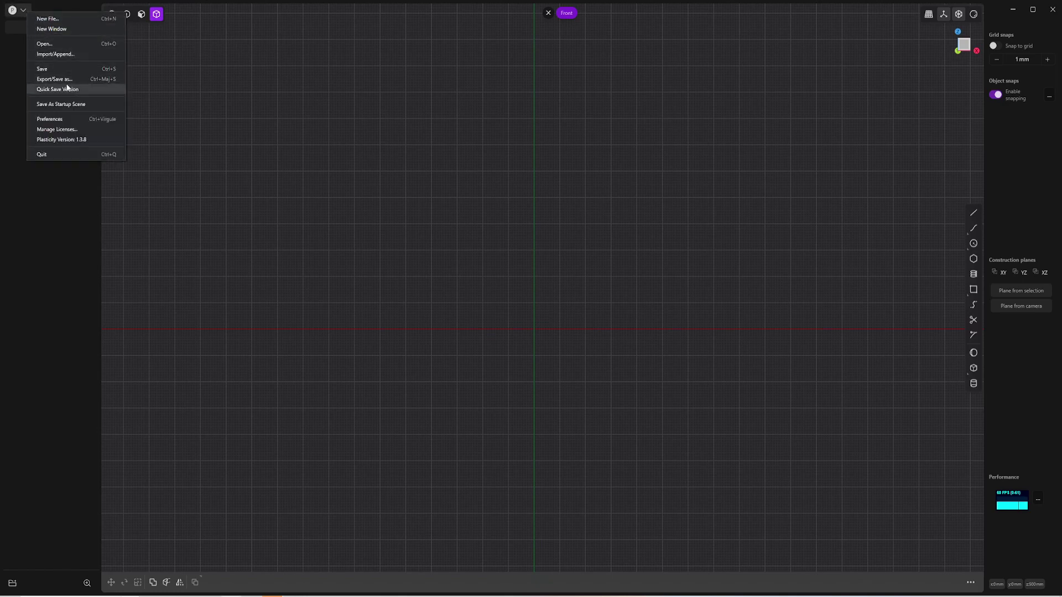
click(62, 53)
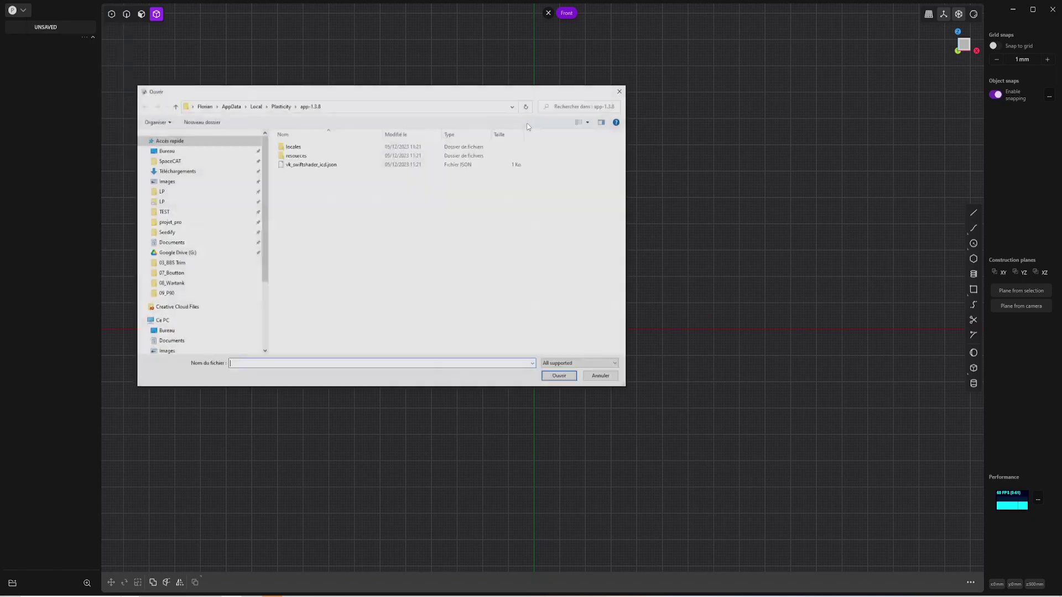
click(161, 191)
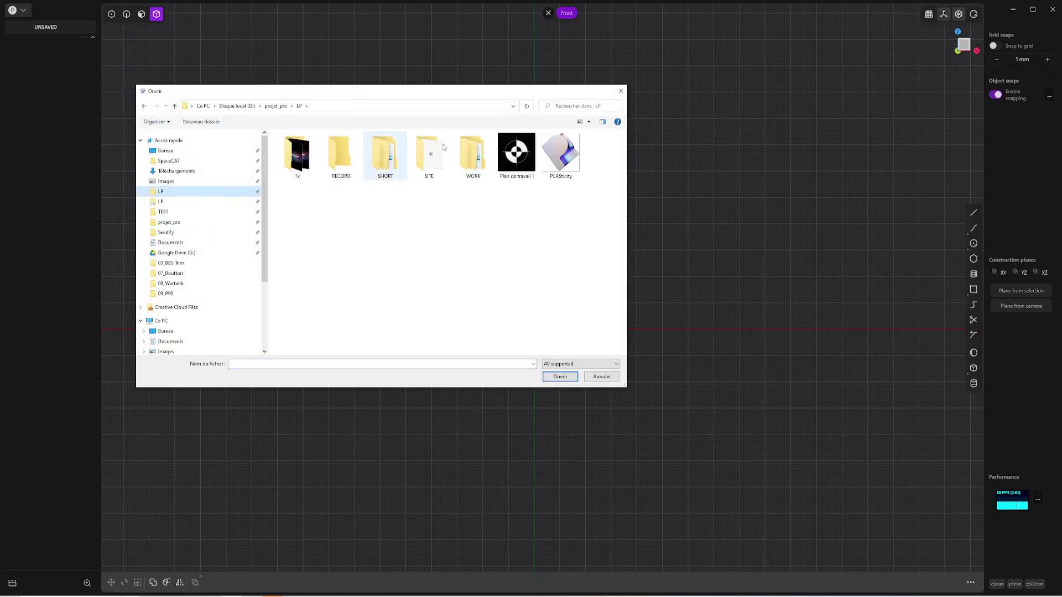
double_click(483, 151)
double_click(293, 210)
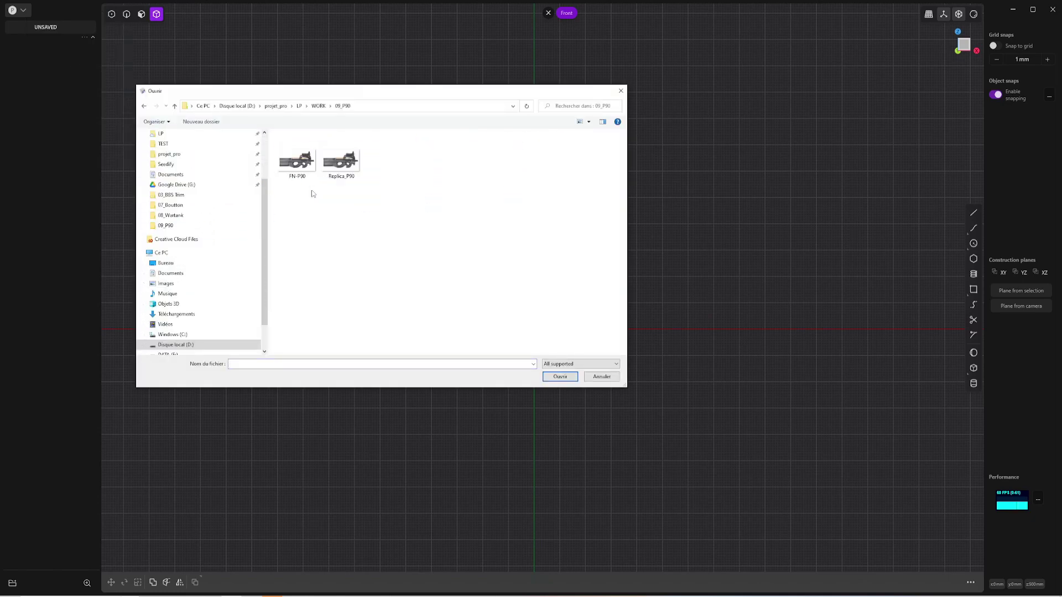
double_click(341, 162)
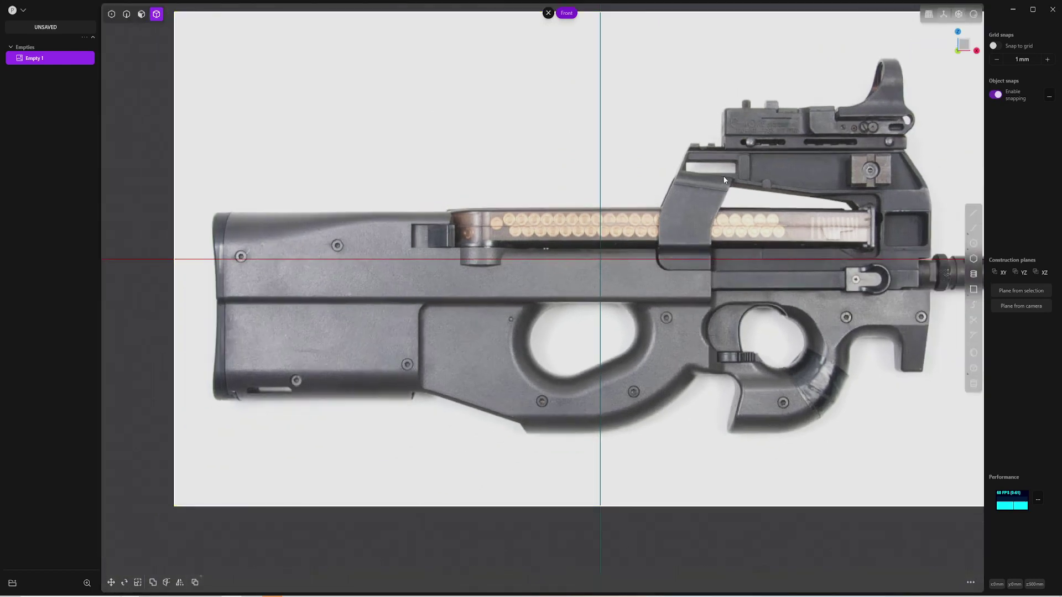
Scale the reference image down uniformly to a factor of about 0.028
key(s)
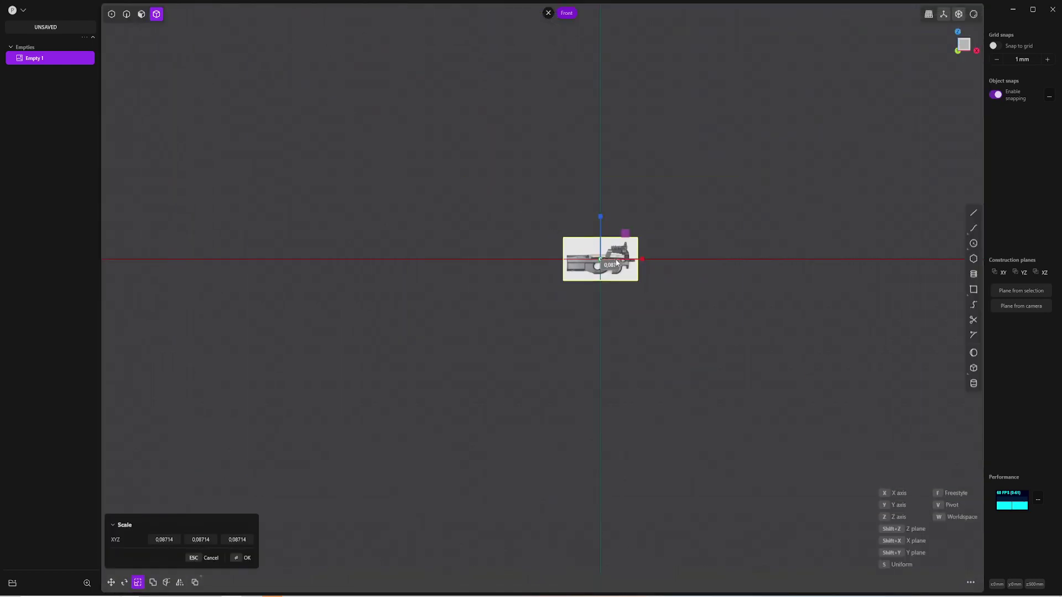
scroll(702, 254, up, 3)
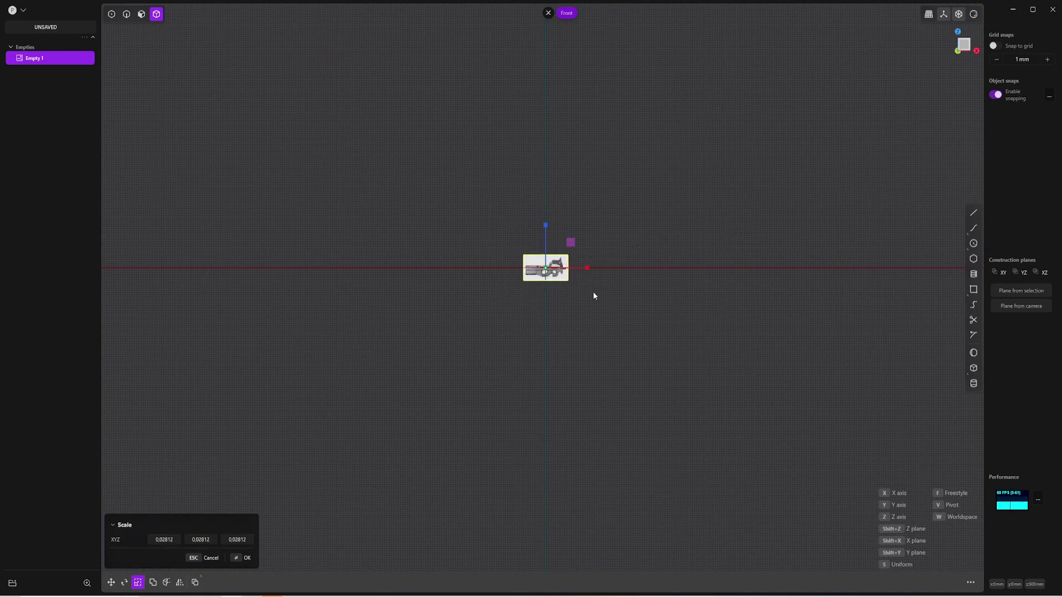
scroll(553, 279, up, 3)
scroll(533, 259, up, 5)
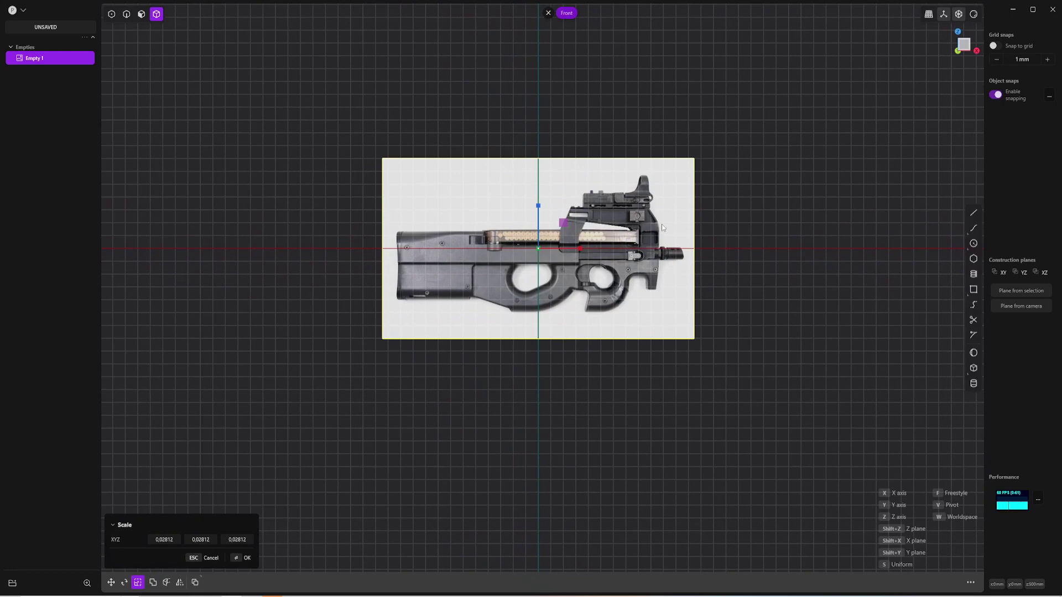
scroll(916, 106, up, 4)
scroll(544, 170, up, 3)
shift+middle_drag(548, 166, 648, 152)
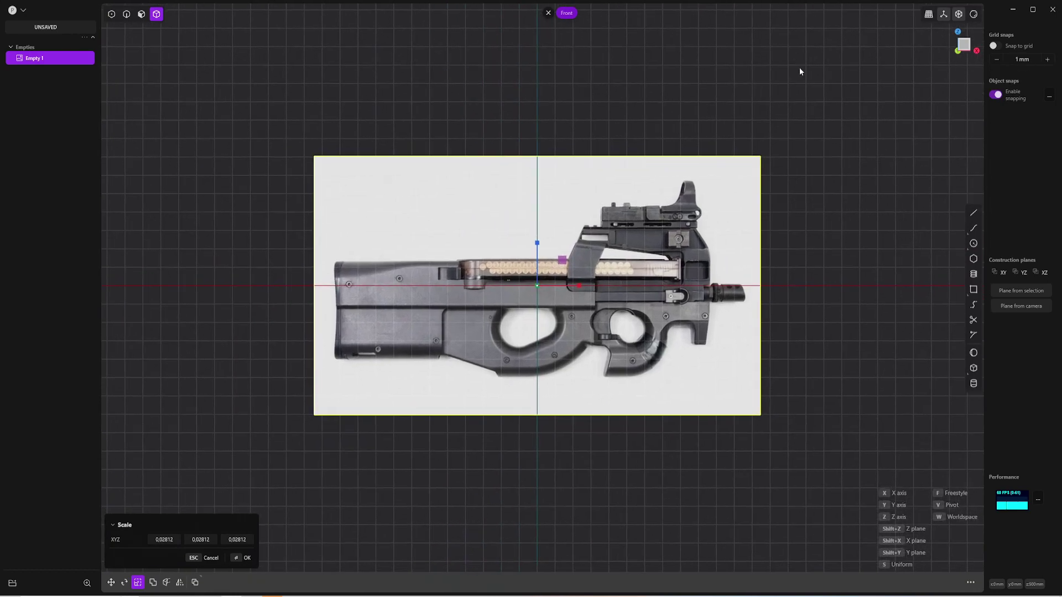
Set the scene's units to centimetres in the preferences
click(16, 10)
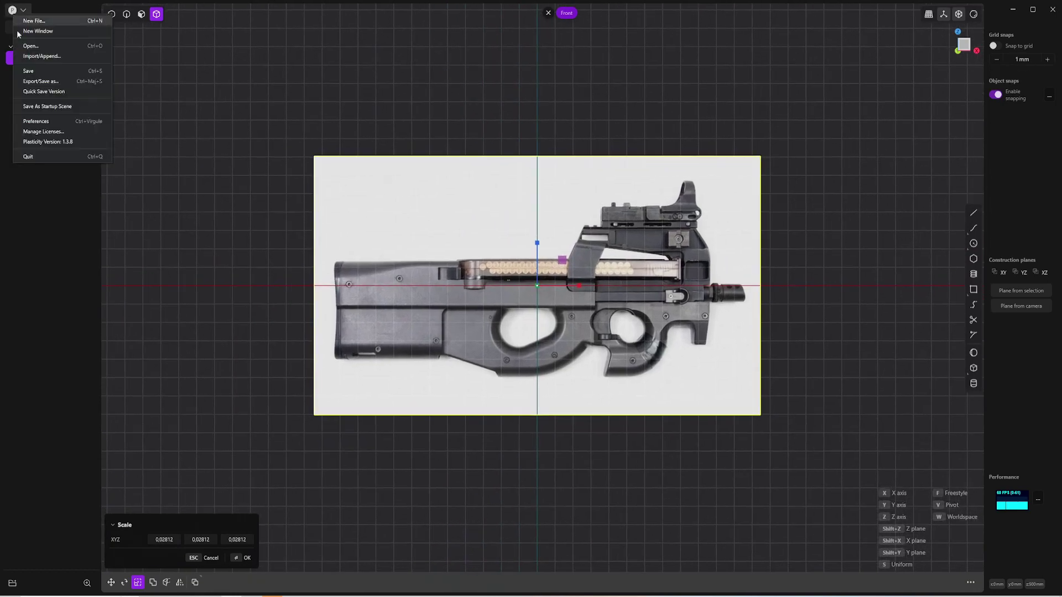
click(39, 125)
click(419, 113)
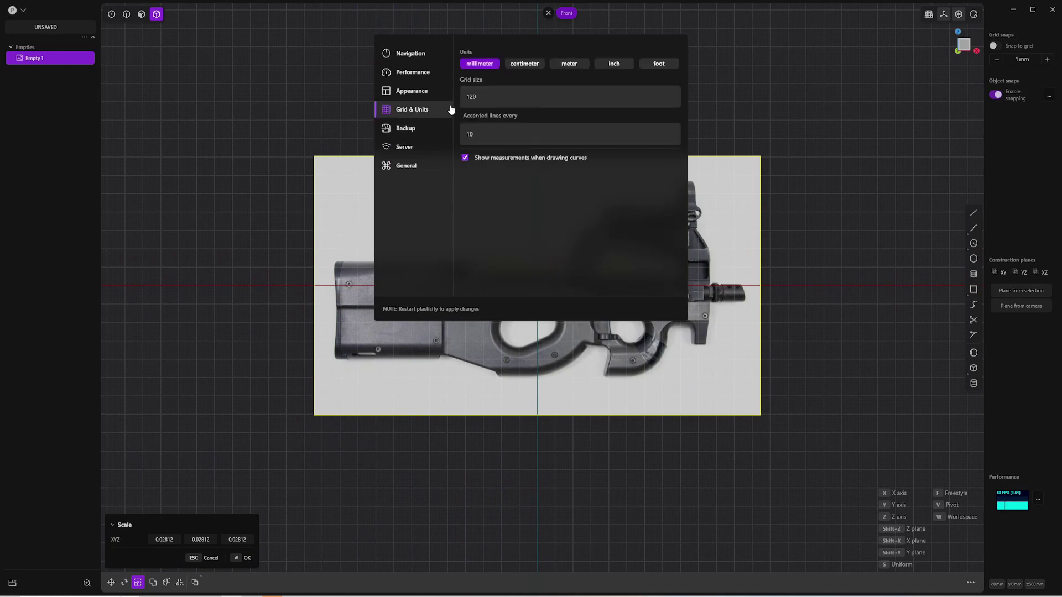
click(526, 64)
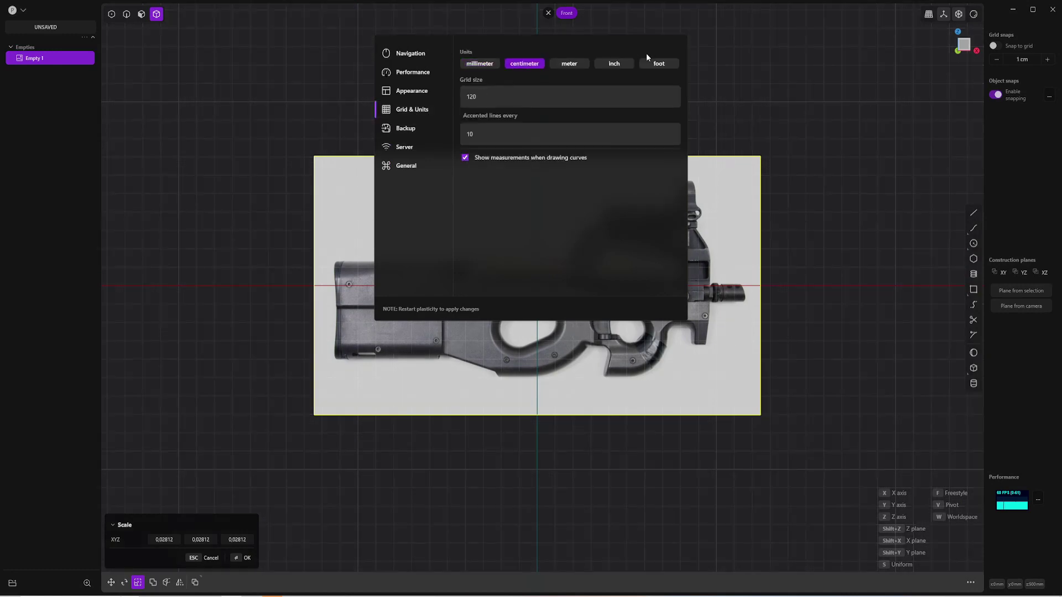
click(773, 67)
Increase the grid snap size to 10 cm and compare the reference image's length with the grid
scroll(616, 155, up, 3)
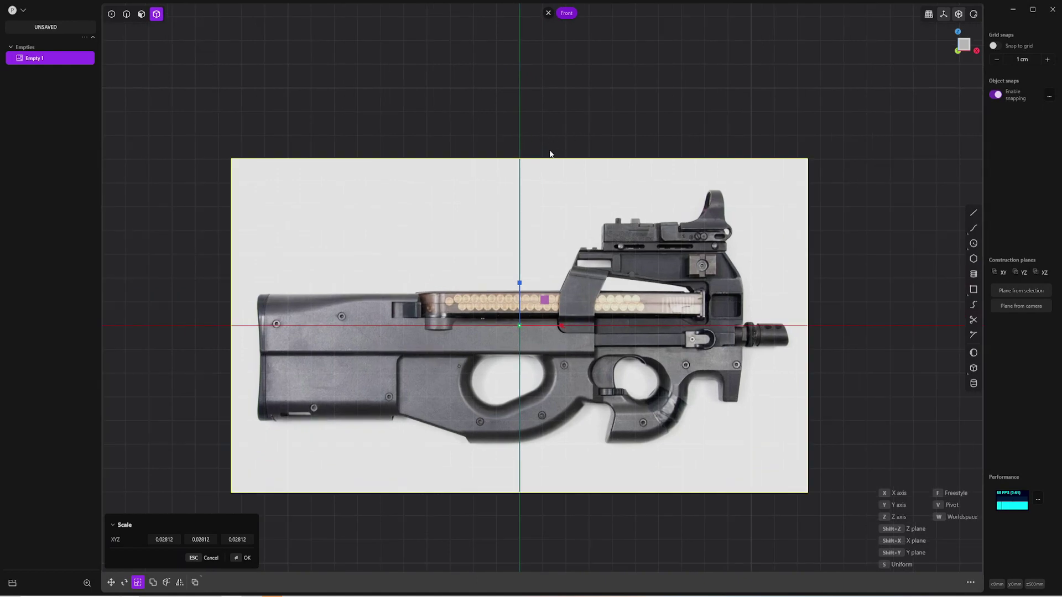
scroll(452, 151, down, 1)
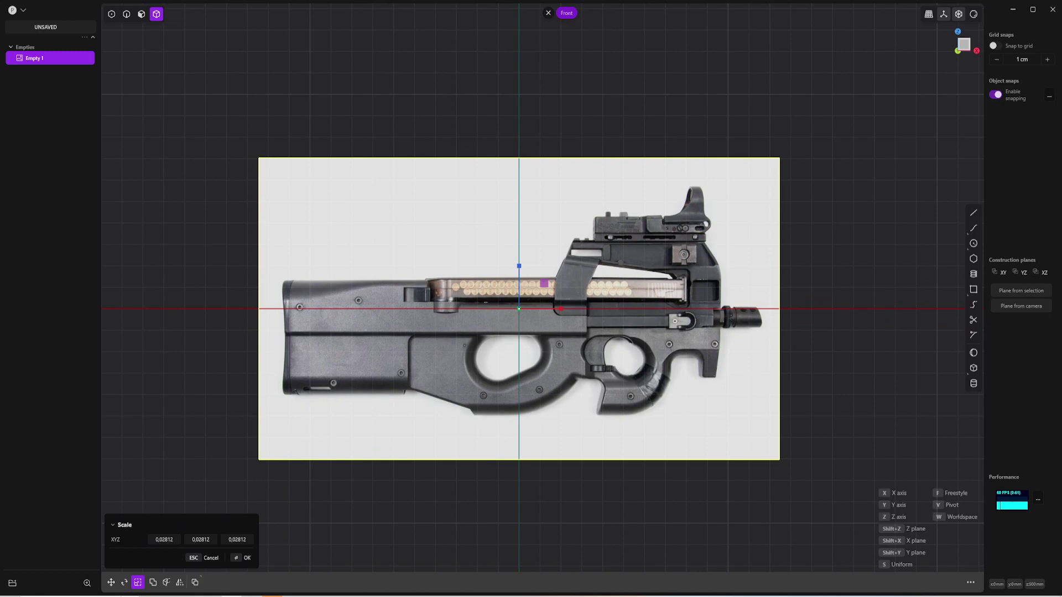
click(1046, 60)
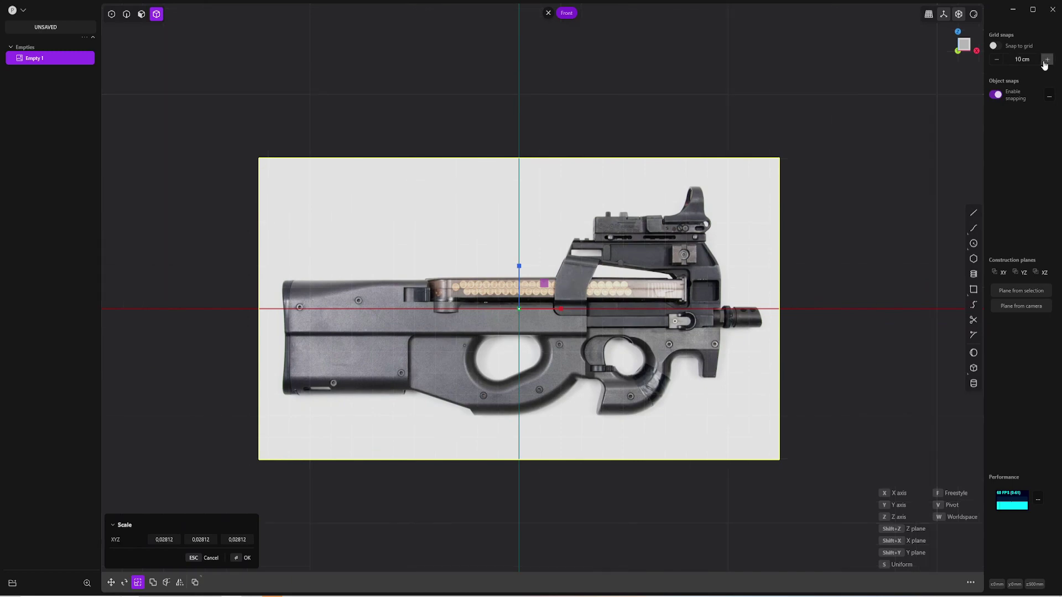
scroll(521, 125, down, 10)
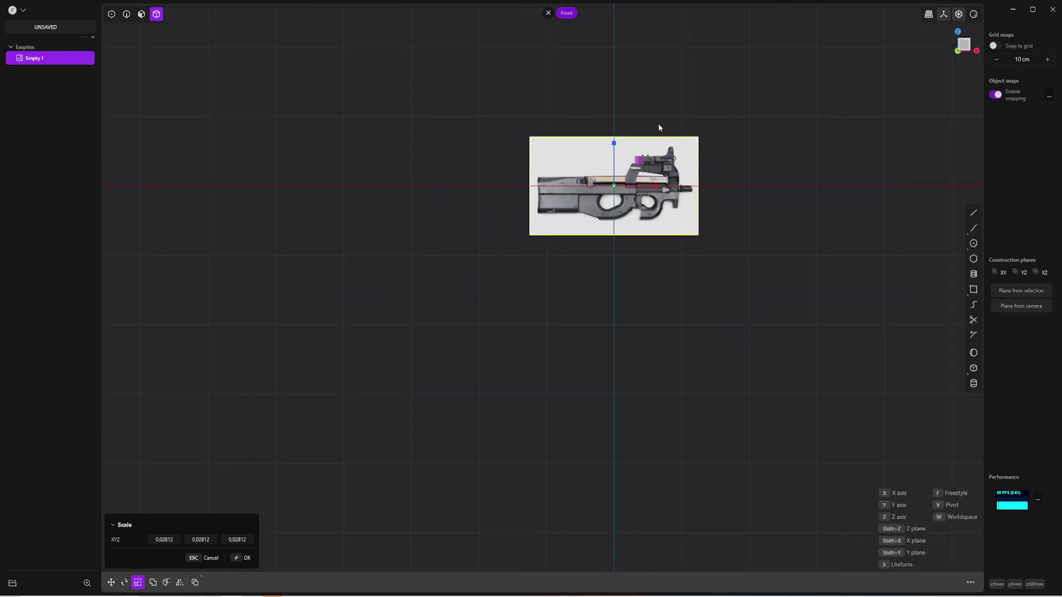
scroll(658, 127, up, 6)
scroll(432, 185, down, 4)
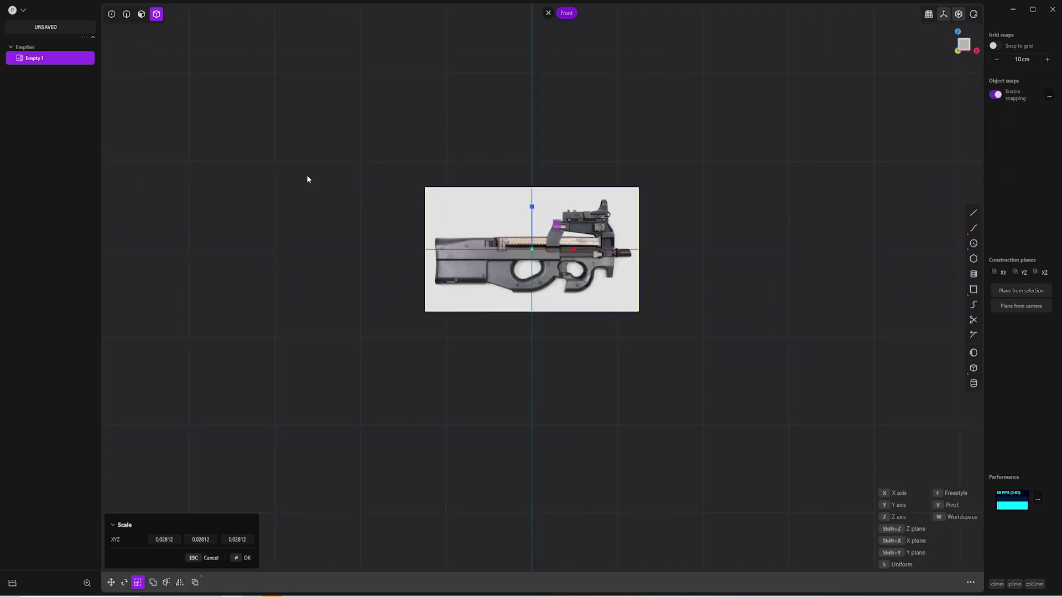
Enlarge the reference image uniformly and shift it in the negative X direction
drag(686, 164, 916, 129)
key(g)
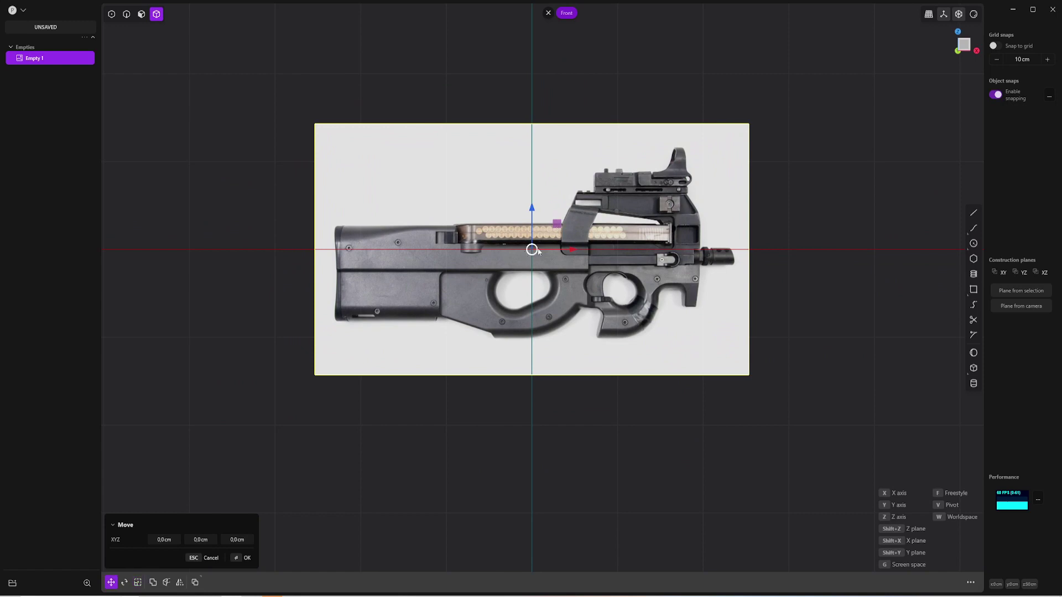
drag(557, 252, 532, 249)
key(s)
click(863, 185)
key(g)
drag(535, 253, 531, 250)
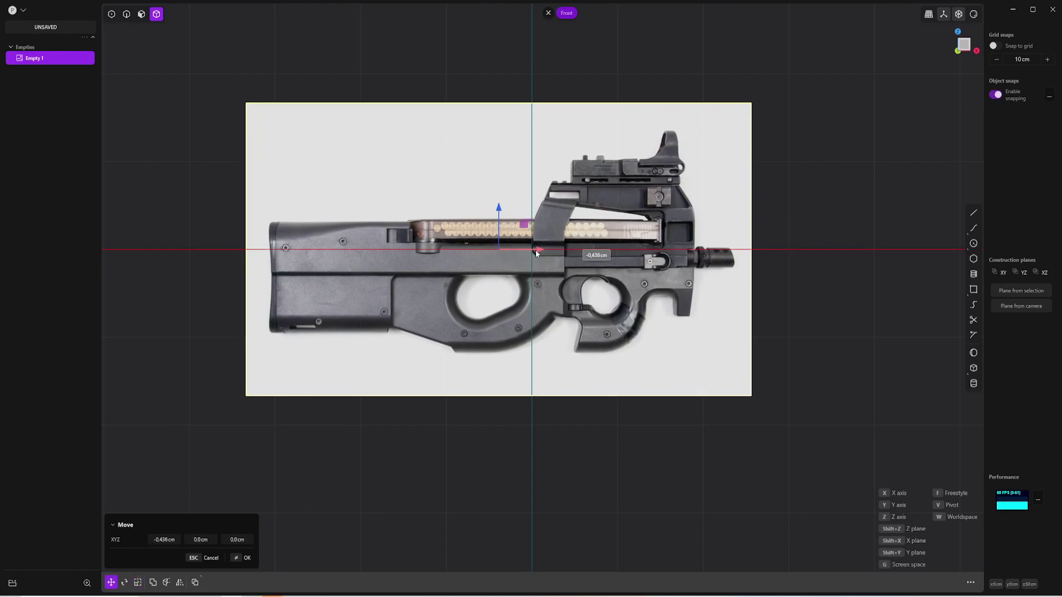
click(795, 209)
Move the reference image about 41.4 cm back along the Y axis, away from the origin
middle_drag(794, 209, 649, 274)
key(g)
key(y)
key(KP_1)
shift+middle_drag(731, 187, 581, 142)
scroll(573, 163, up, 3)
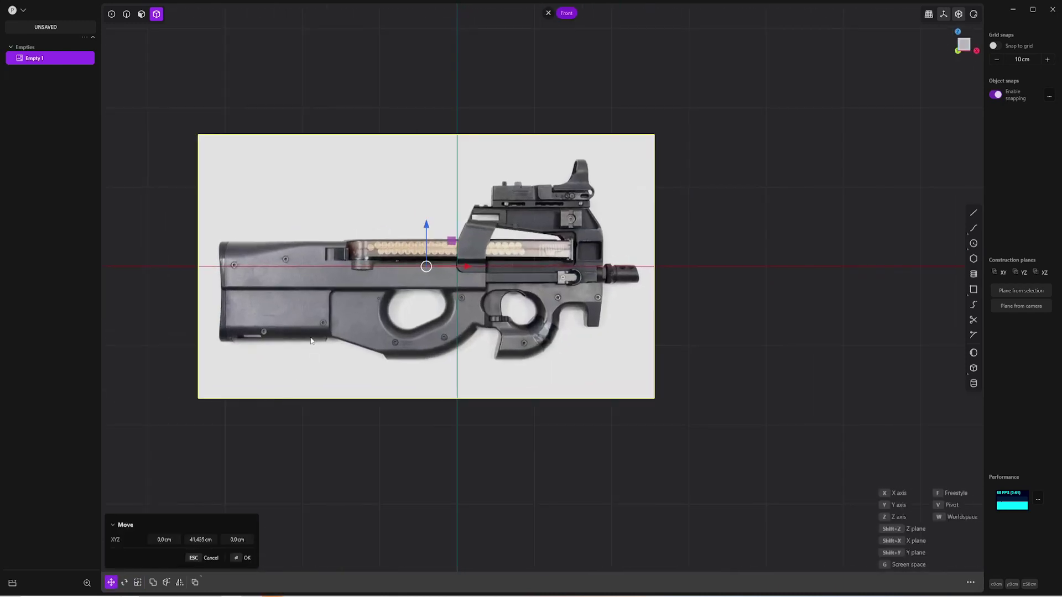
Enable transparency on the reference image's material with an opacity of 0.50
click(265, 319)
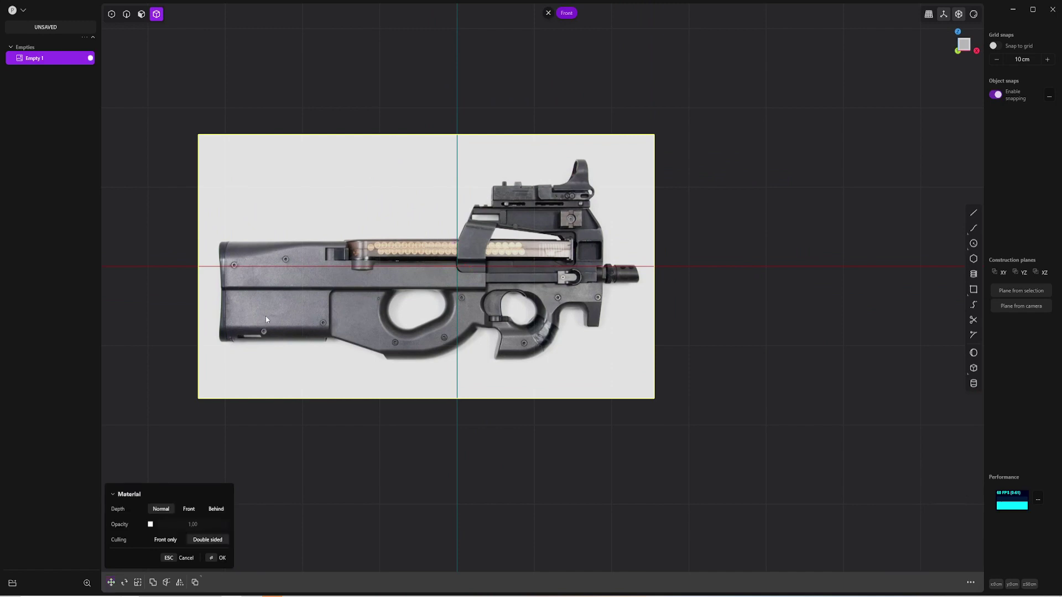
click(150, 524)
scroll(307, 340, up, 2)
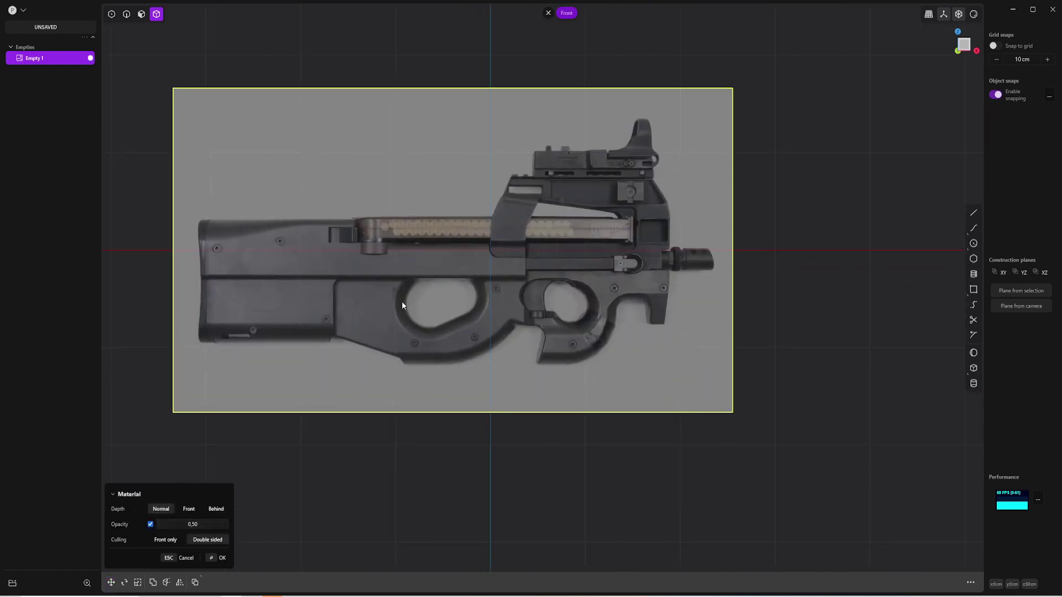
middle_drag(437, 365, 404, 346)
key(KP_1)
Draw a test box from the origin, extruded forward in front of the reference image
click(973, 368)
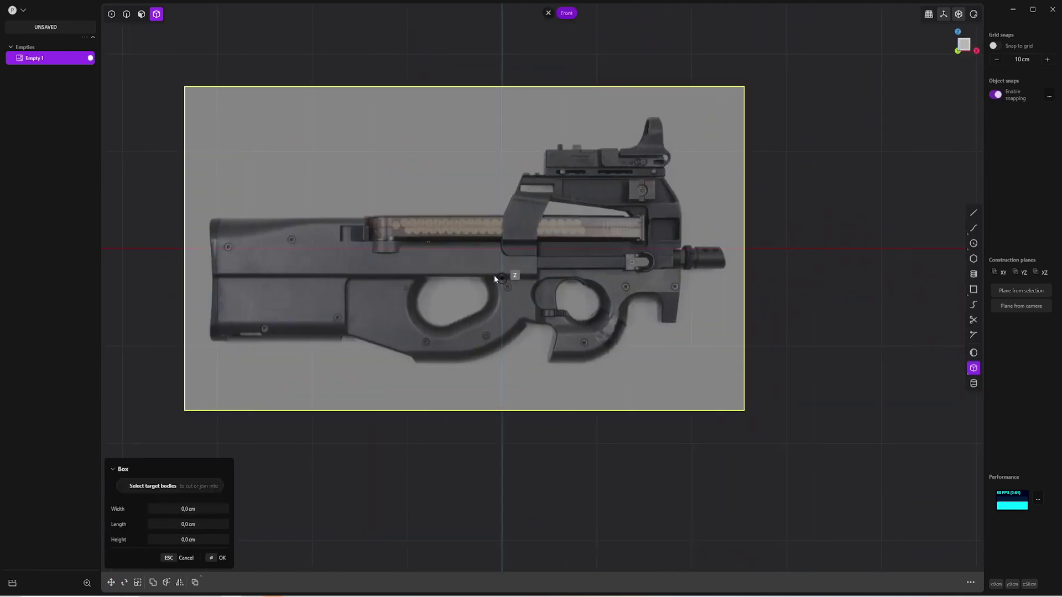
click(499, 247)
click(645, 145)
middle_drag(645, 145, 829, 334)
click(924, 412)
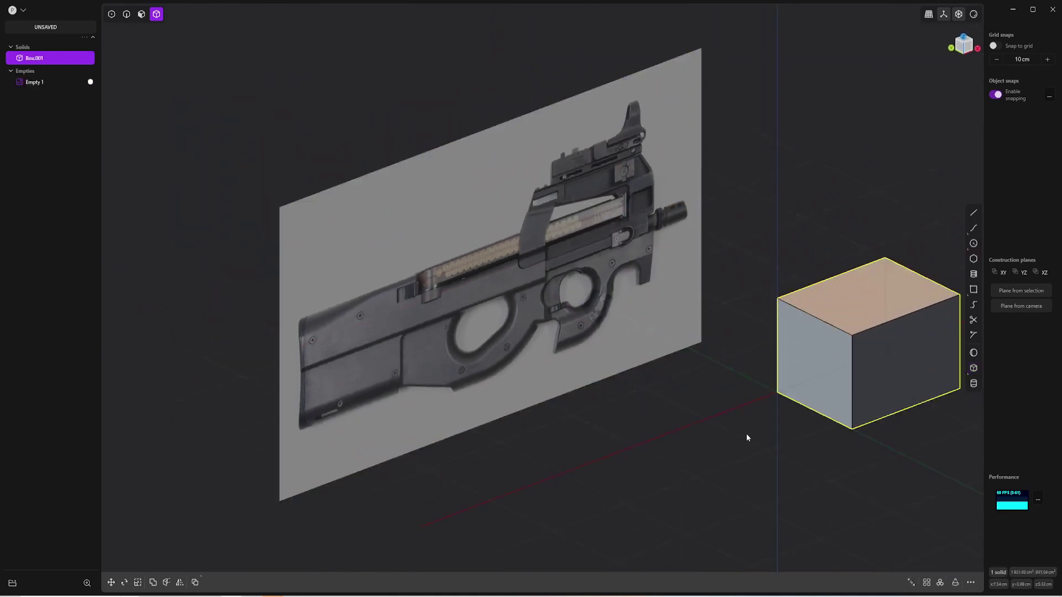
Set the reference image's culling to Front only and check it from several viewing angles
middle_drag(708, 401, 698, 319)
click(362, 396)
key(m)
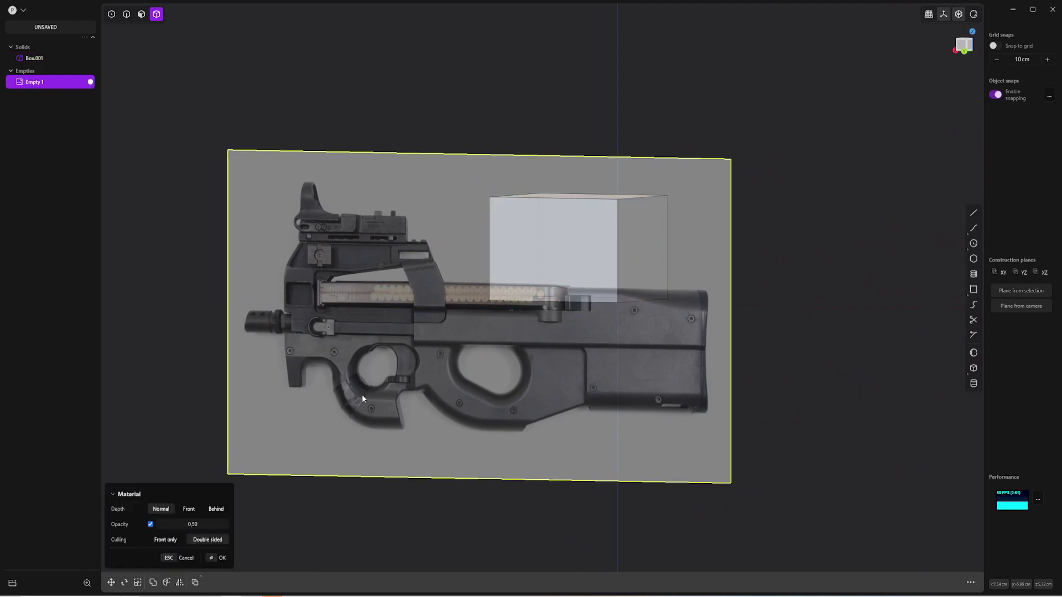
click(165, 538)
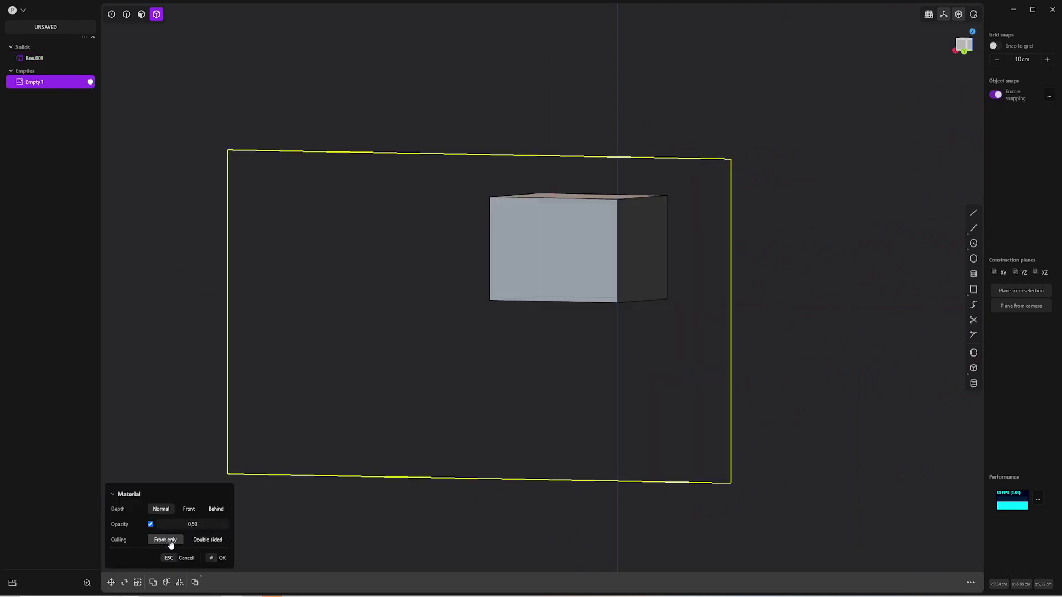
middle_drag(687, 319, 659, 278)
key(KP_3)
key(KP_1)
scroll(656, 233, up, 1)
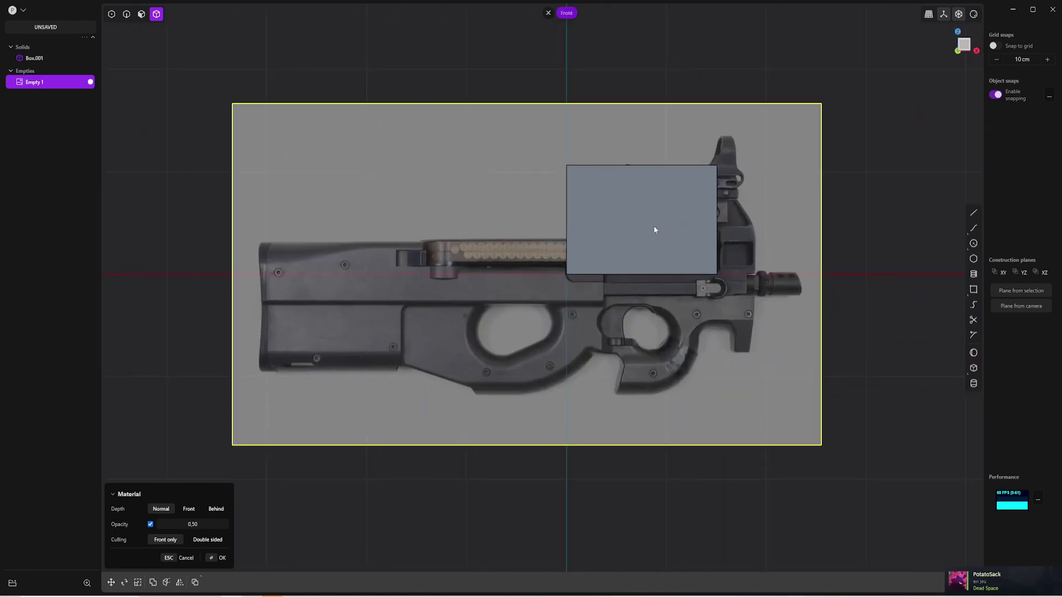
key(Return)
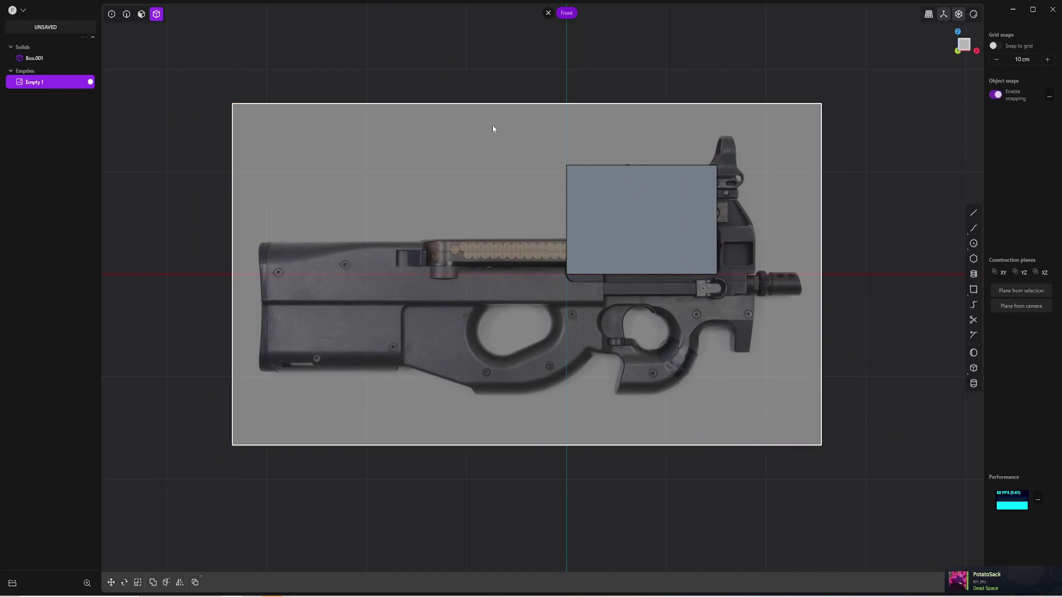
Delete the test box in front of the reference image and return to the front view
click(491, 88)
middle_drag(491, 88, 658, 160)
click(779, 300)
key(Delete)
key(1)
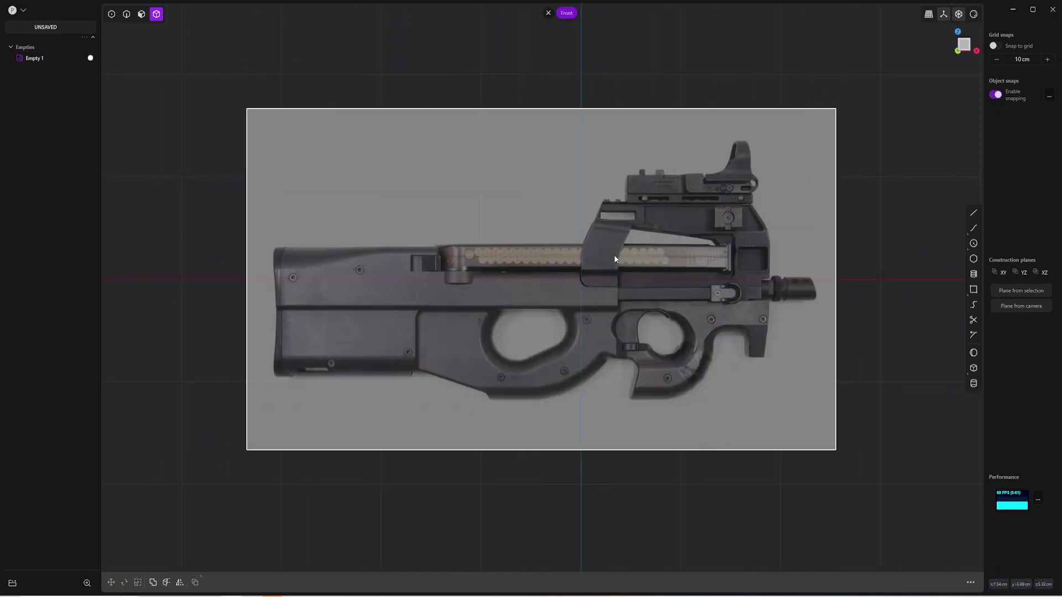
Lock the reference image against selection
click(53, 60)
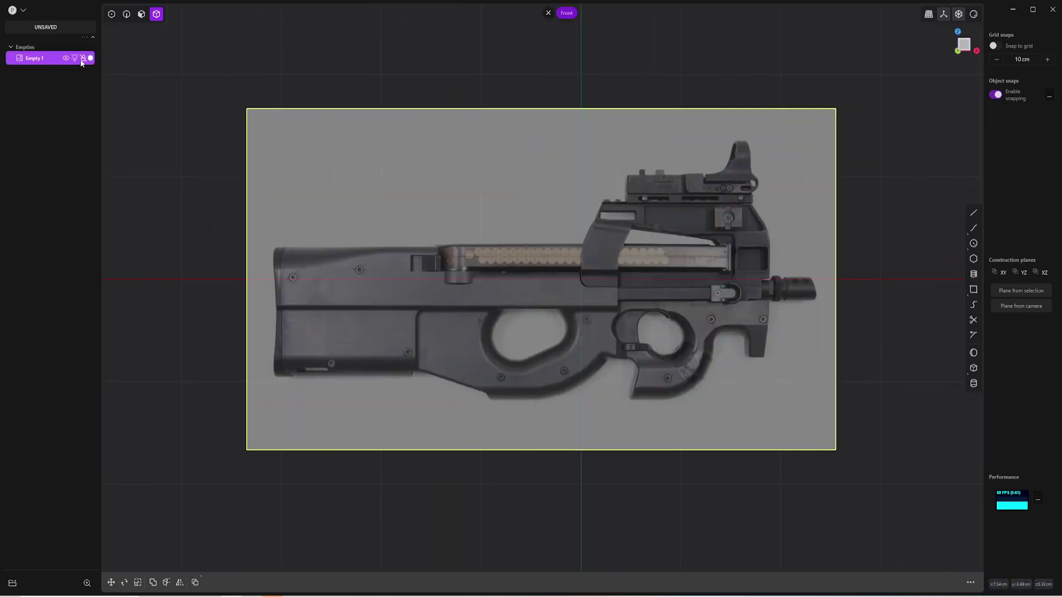
click(83, 58)
Trace the gun body's straight top edge, front end and front grip up to the notch behind it with one polyline
shift+middle_drag(508, 265, 432, 282)
scroll(432, 278, down, 2)
scroll(504, 274, up, 5)
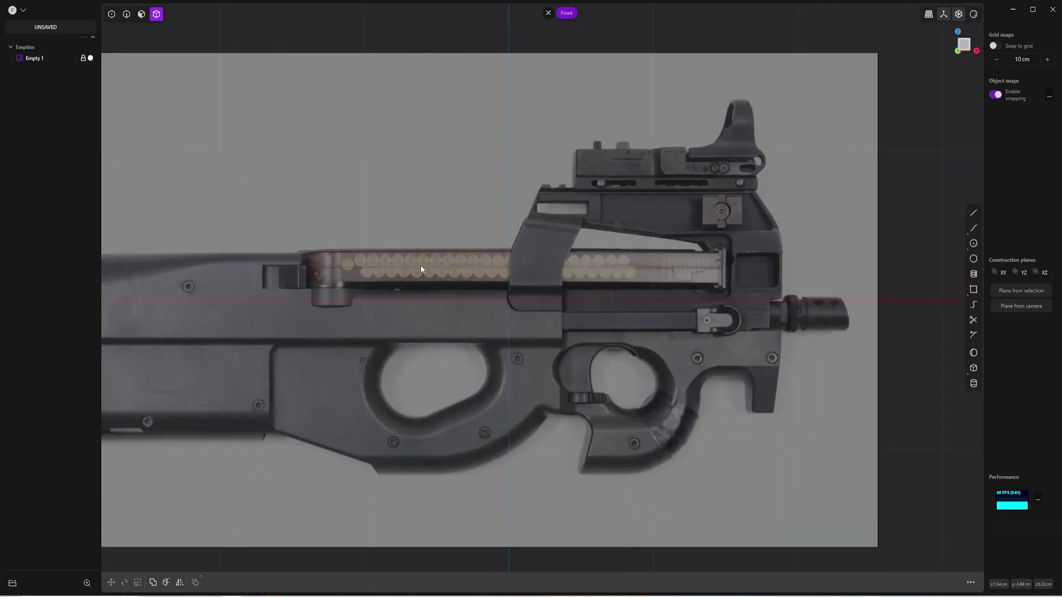
scroll(422, 269, down, 1)
scroll(432, 268, up, 2)
shift+middle_drag(454, 269, 553, 251)
scroll(833, 286, down, 2)
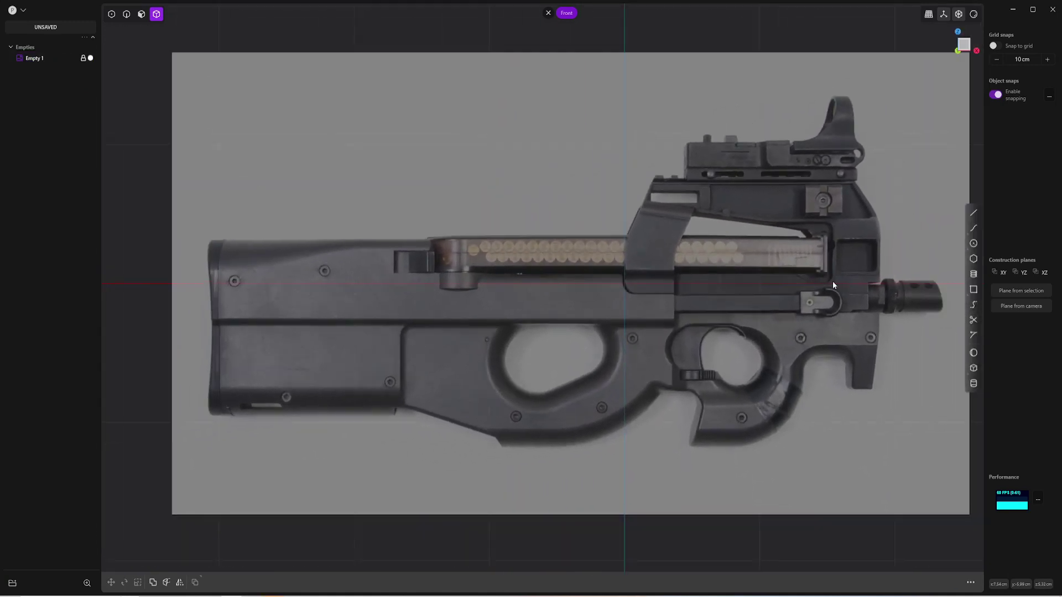
click(972, 214)
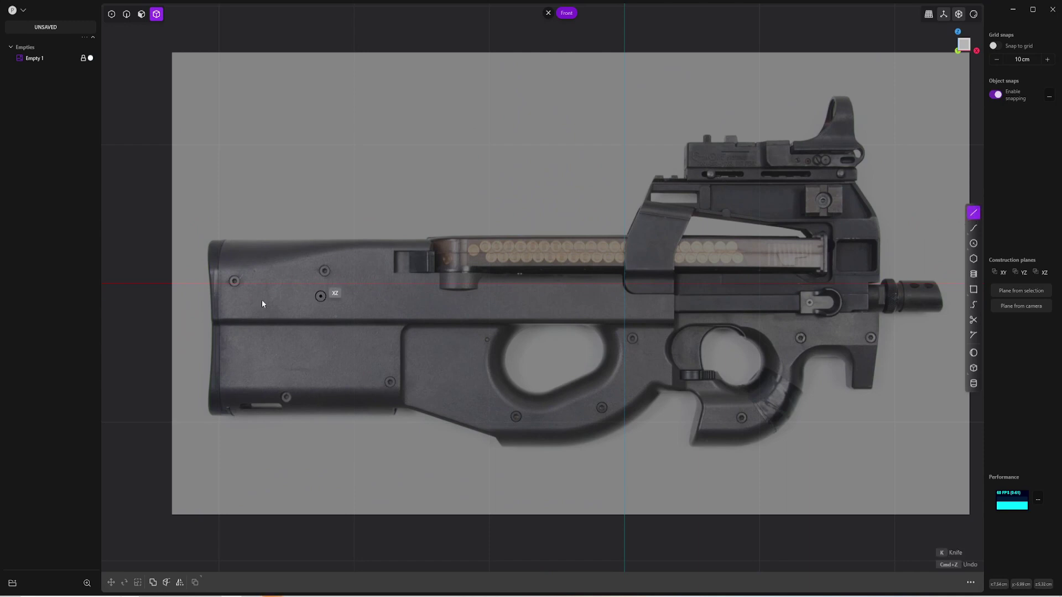
click(213, 241)
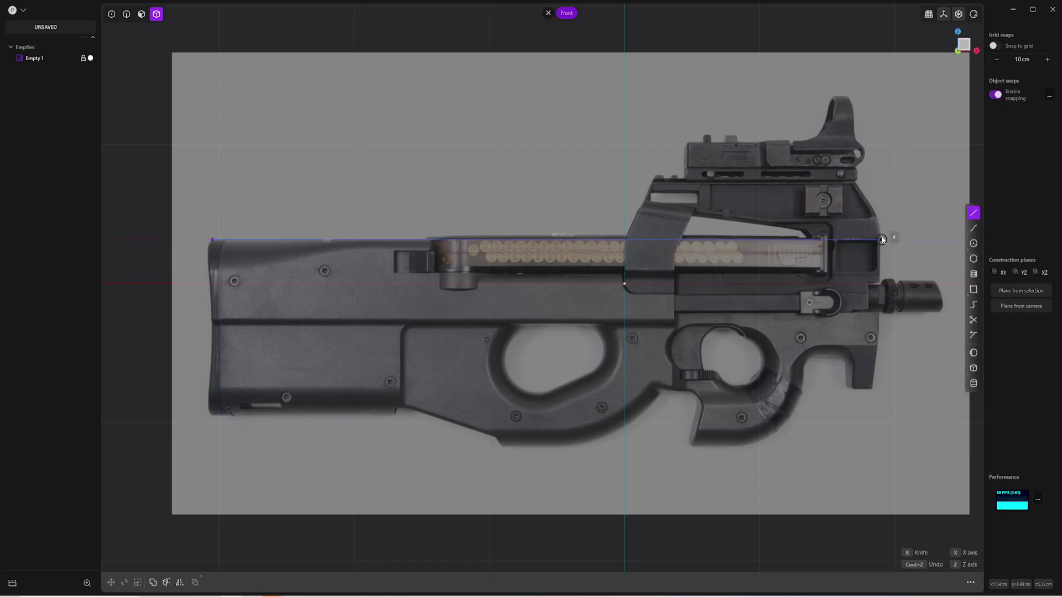
click(880, 240)
click(879, 345)
click(872, 390)
click(850, 390)
click(811, 360)
click(805, 357)
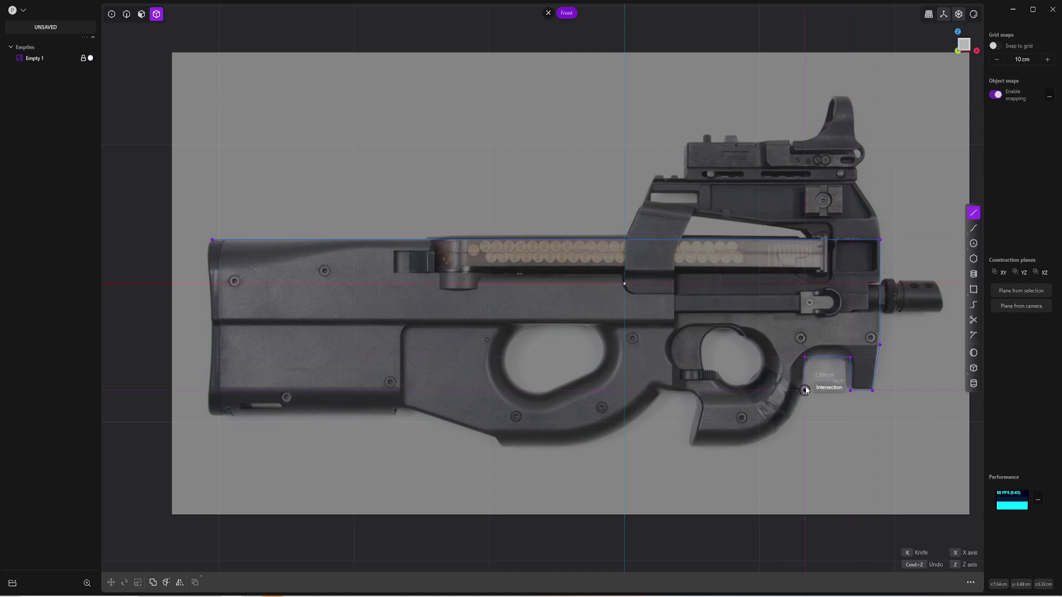
right_click(804, 398)
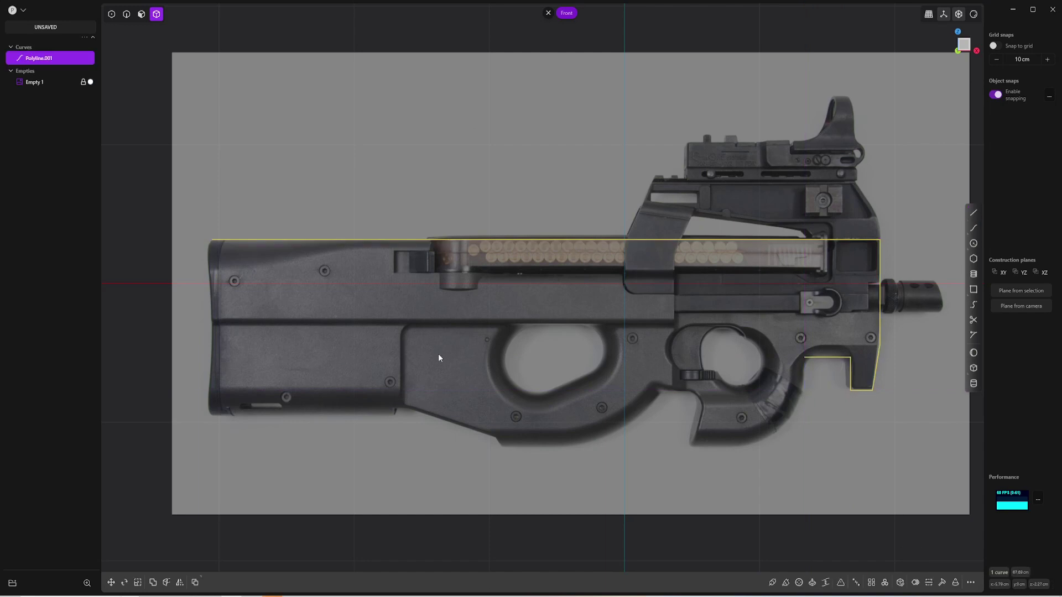
Draw a line about 14 cm long under the rear stock and a 2 cm line in the gap between the two grips
click(974, 213)
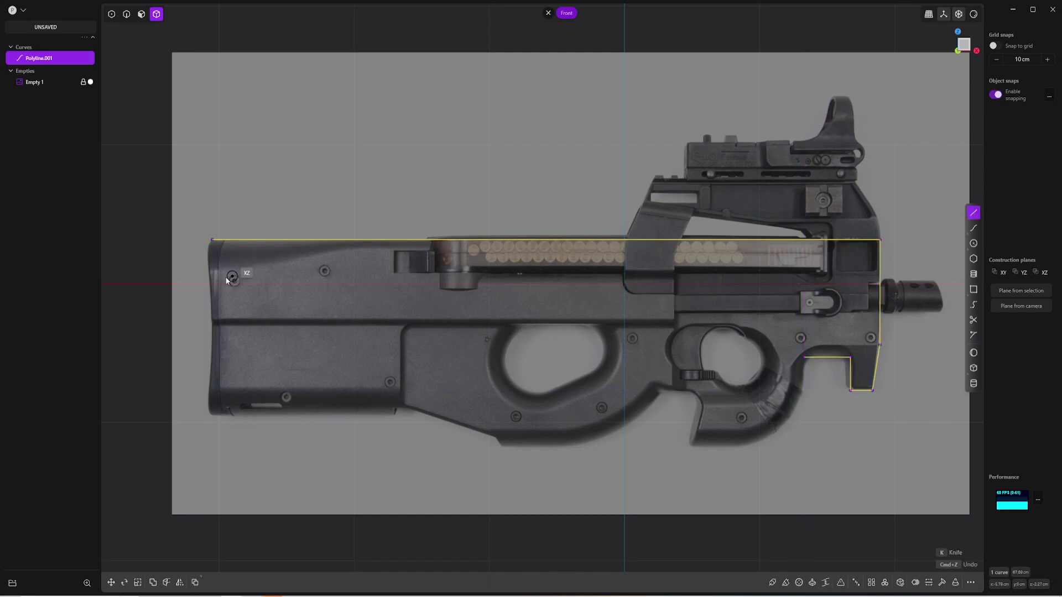
click(213, 415)
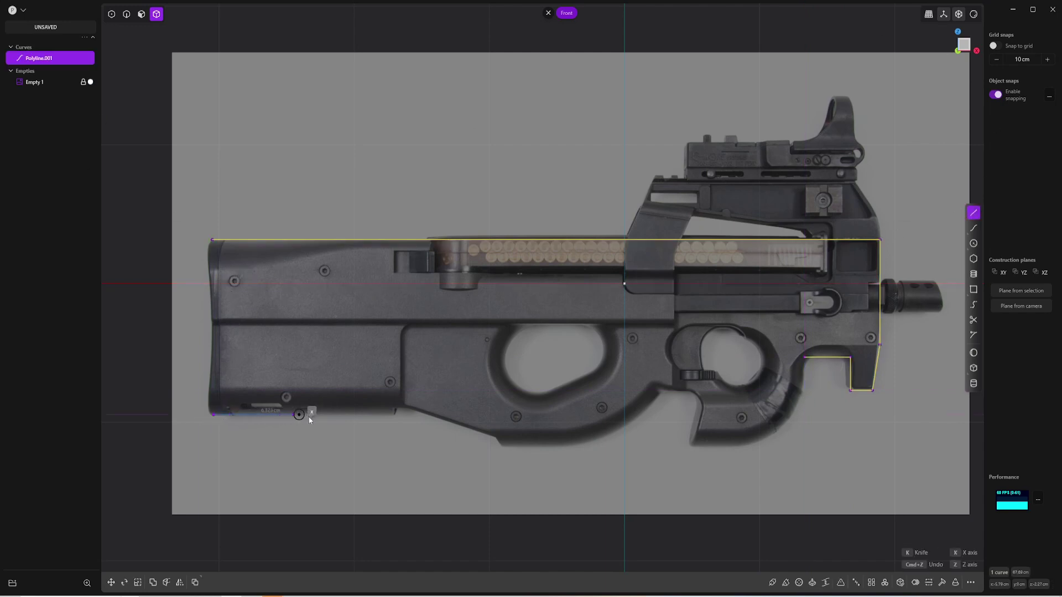
click(393, 416)
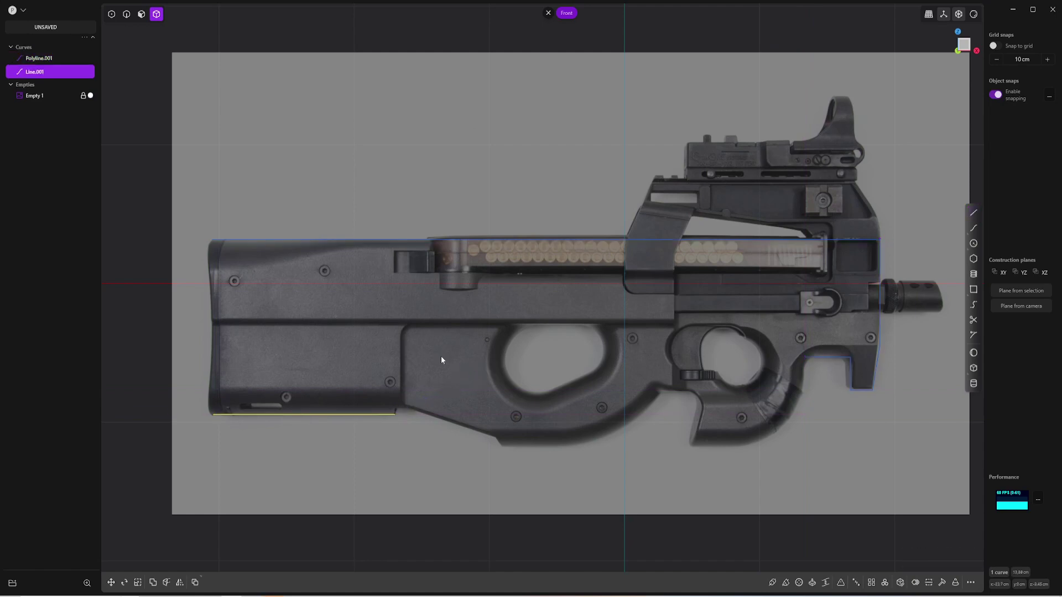
click(974, 214)
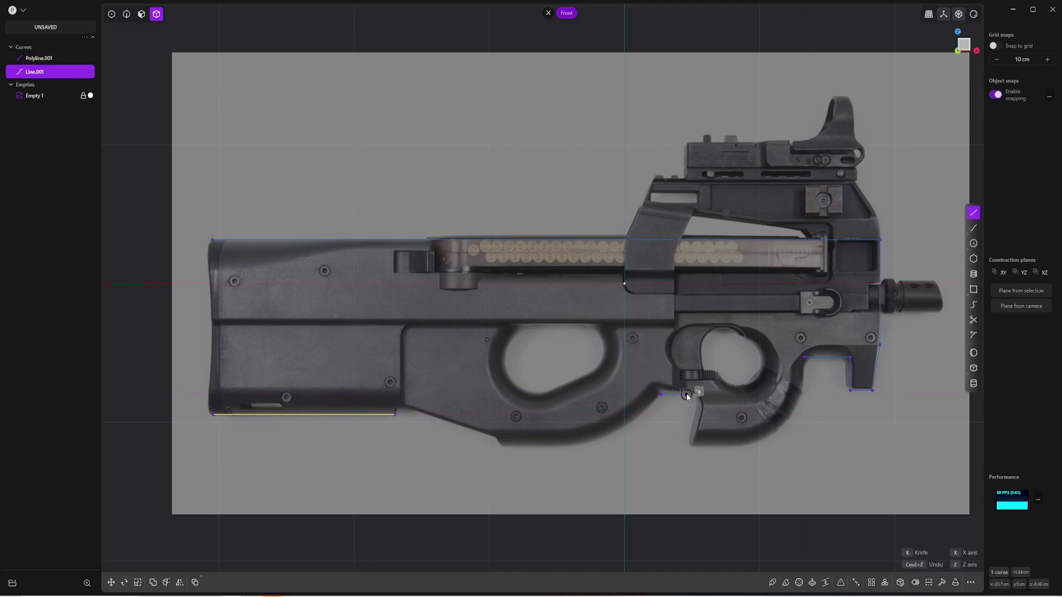
click(688, 395)
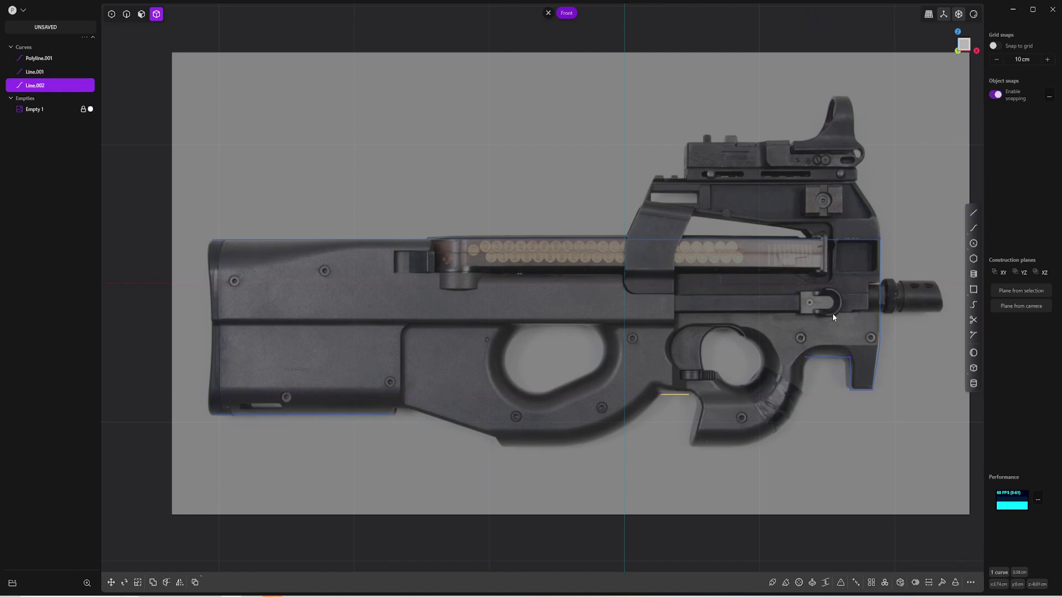
Trace the stock's curved rear edge with a curve from the top edge's rear end to the bottom line's rear end
click(977, 228)
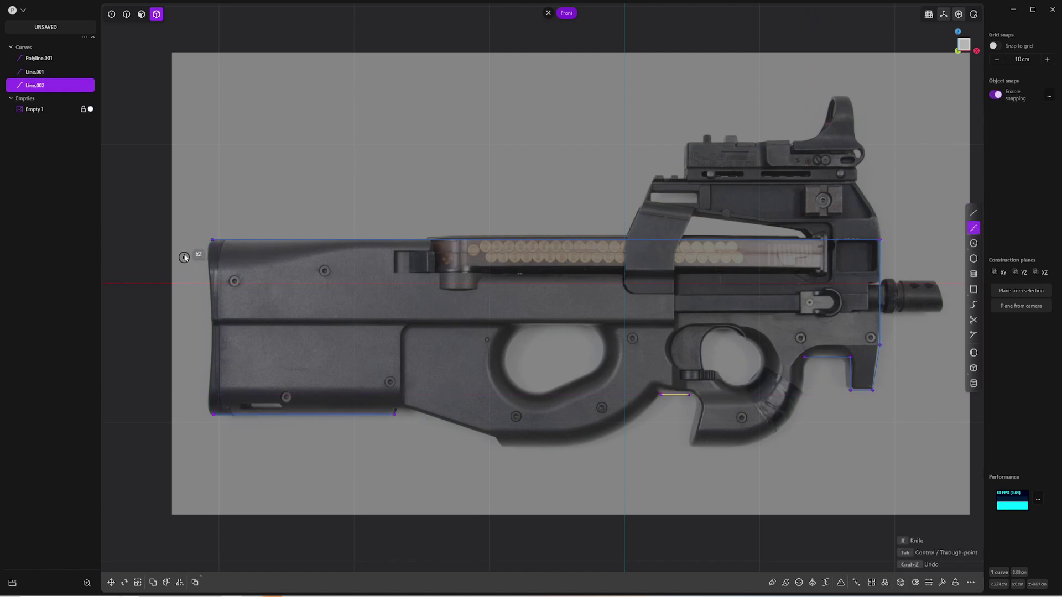
click(213, 241)
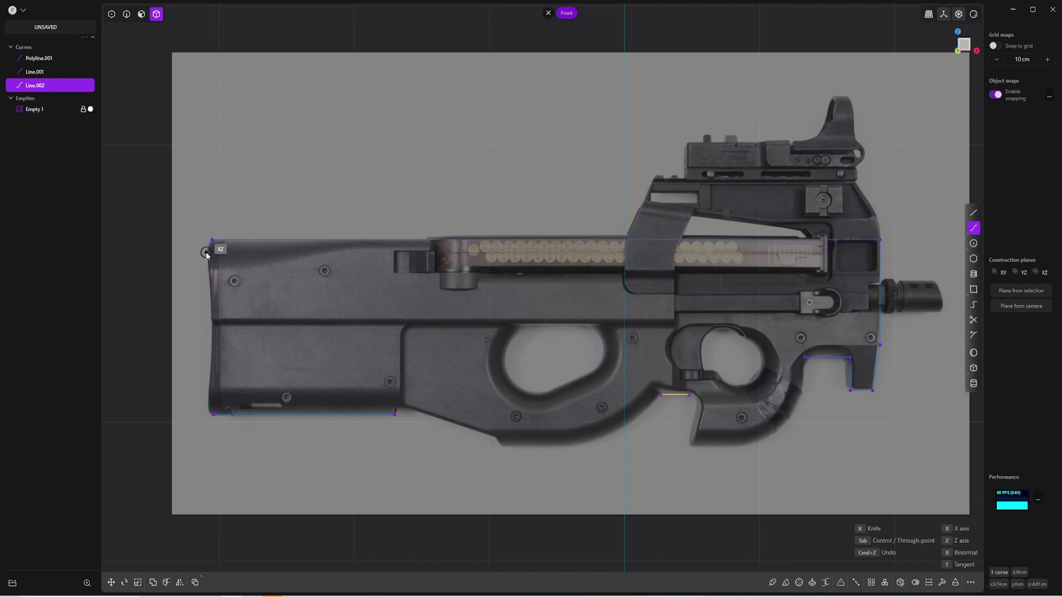
key(ctrl+z)
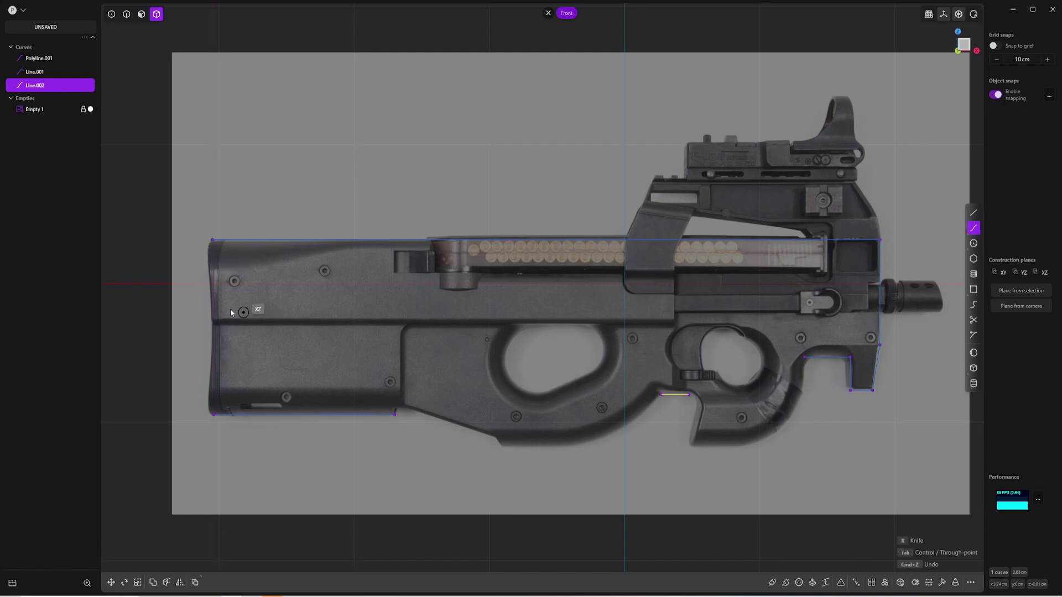
click(213, 240)
click(206, 252)
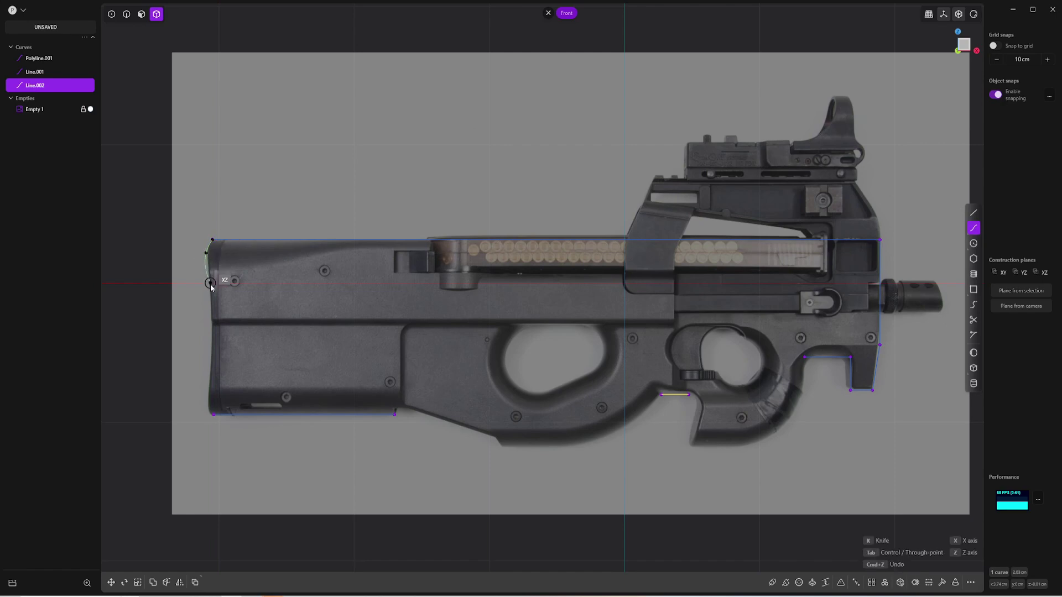
click(210, 299)
key(Tab)
click(213, 416)
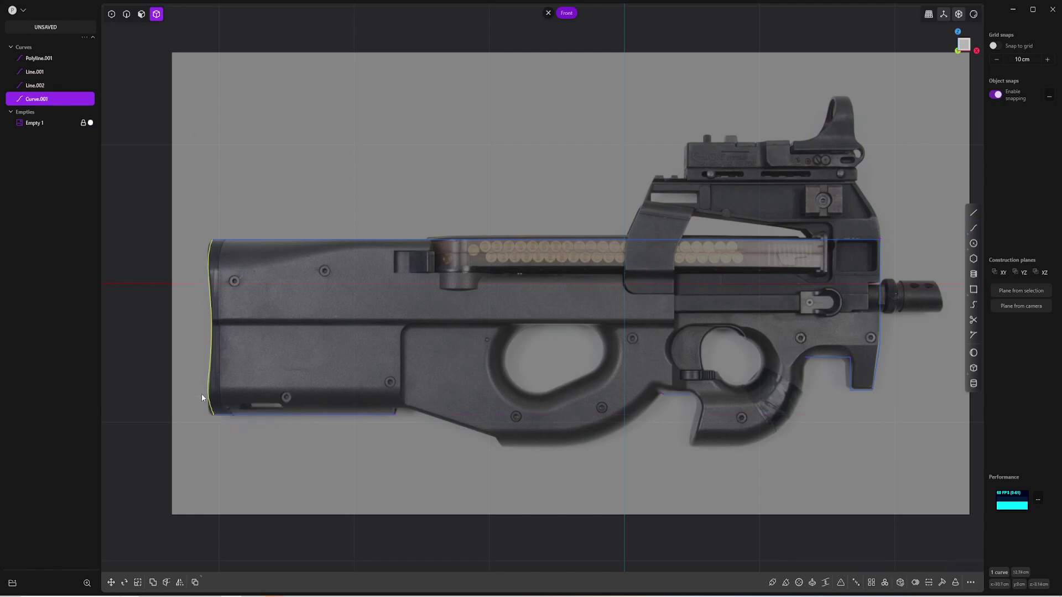
Move the lower and middle control points of the rear curve to follow the stock's edge in the reference image
scroll(209, 398, up, 3)
key(1)
scroll(204, 398, up, 3)
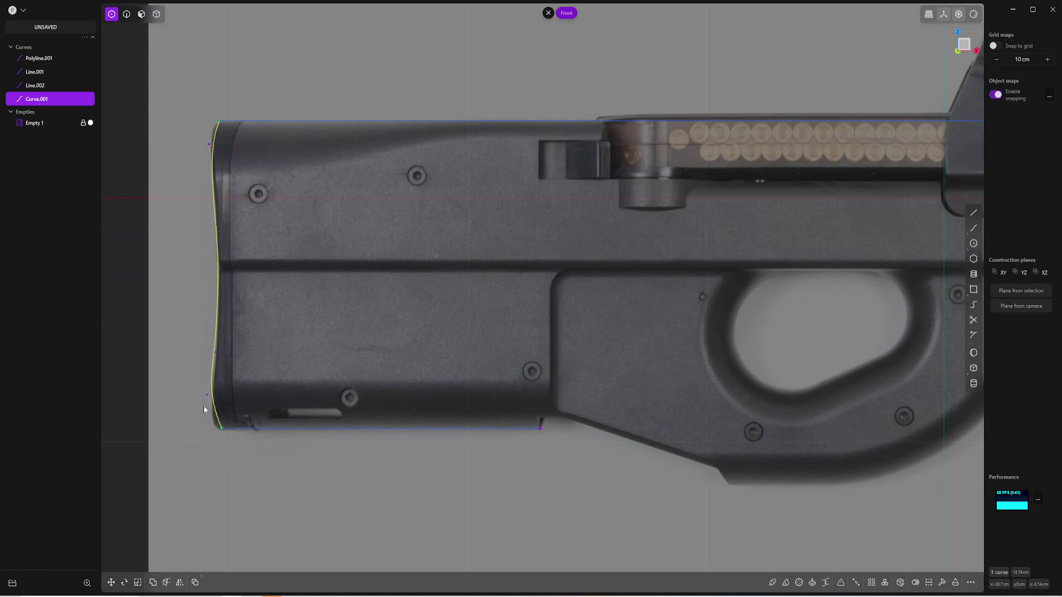
click(207, 394)
key(g)
drag(244, 397, 240, 396)
click(215, 355)
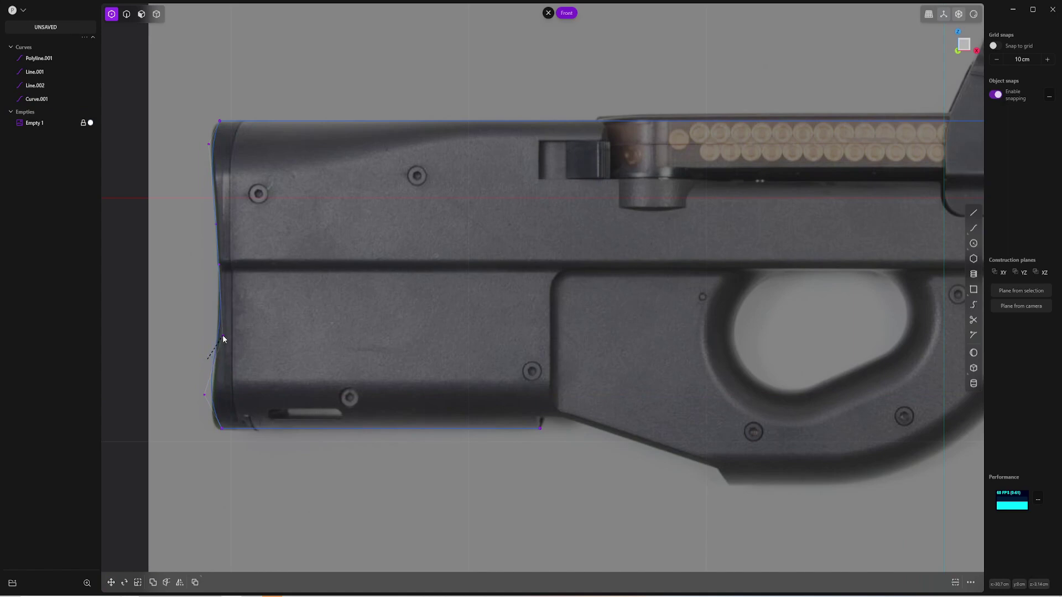
click(224, 265)
key(g)
drag(223, 265, 222, 271)
Fine-tune the rear curve's upper and lower control points until both rounded corners of the stock match the reference
click(221, 164)
drag(199, 138, 217, 148)
key(g)
key(g)
click(302, 178)
key(g)
drag(209, 425, 251, 429)
right_click(249, 380)
drag(196, 389, 224, 402)
key(g)
key(g)
click(293, 345)
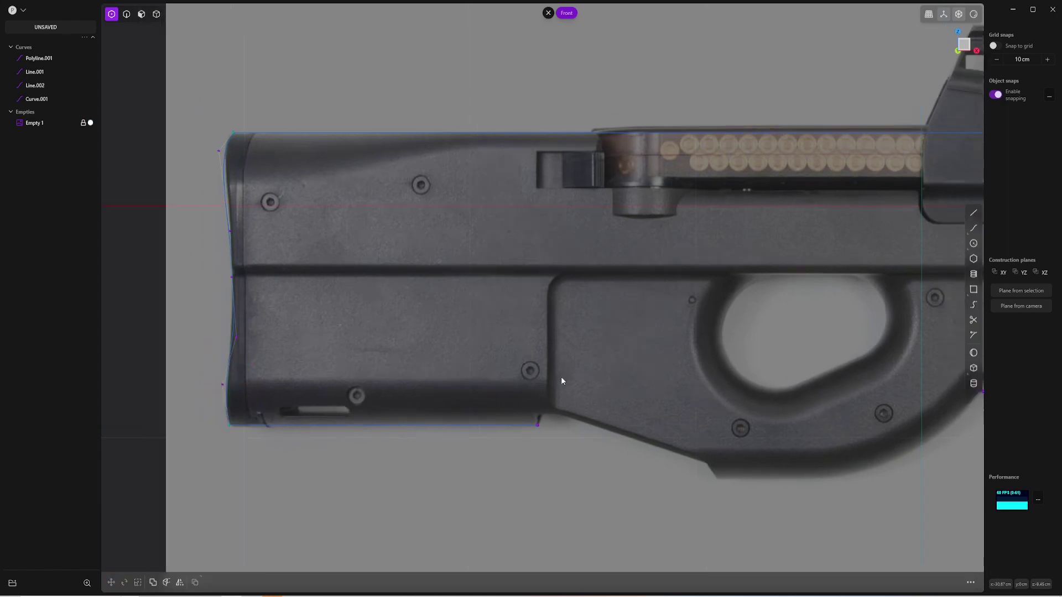
Trace the underside of the rear grip with a curve from the stock's bottom line to the short line between the grips
middle_drag(609, 391, 435, 323)
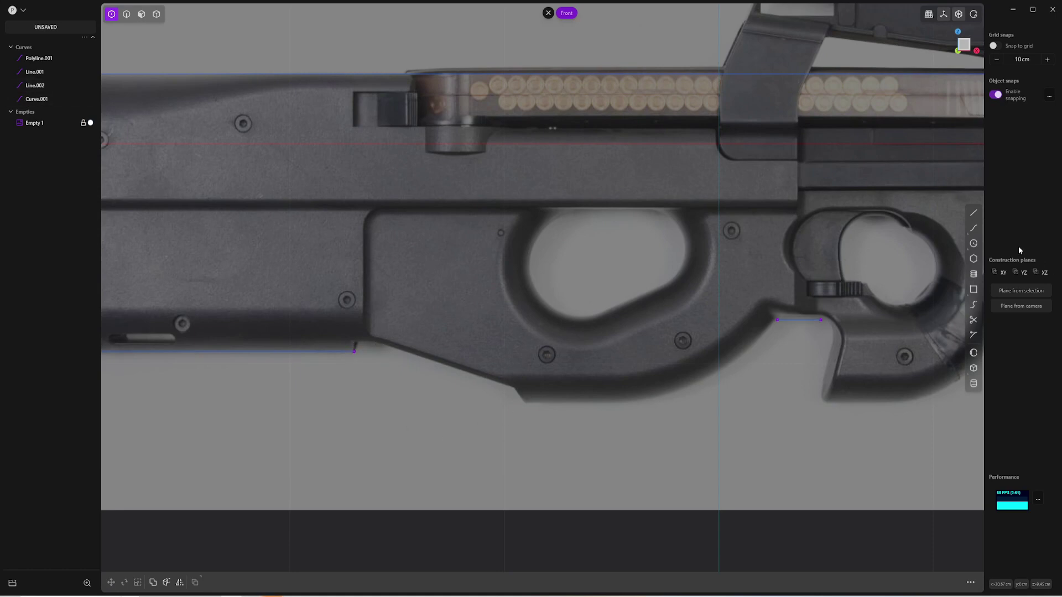
click(974, 228)
click(354, 351)
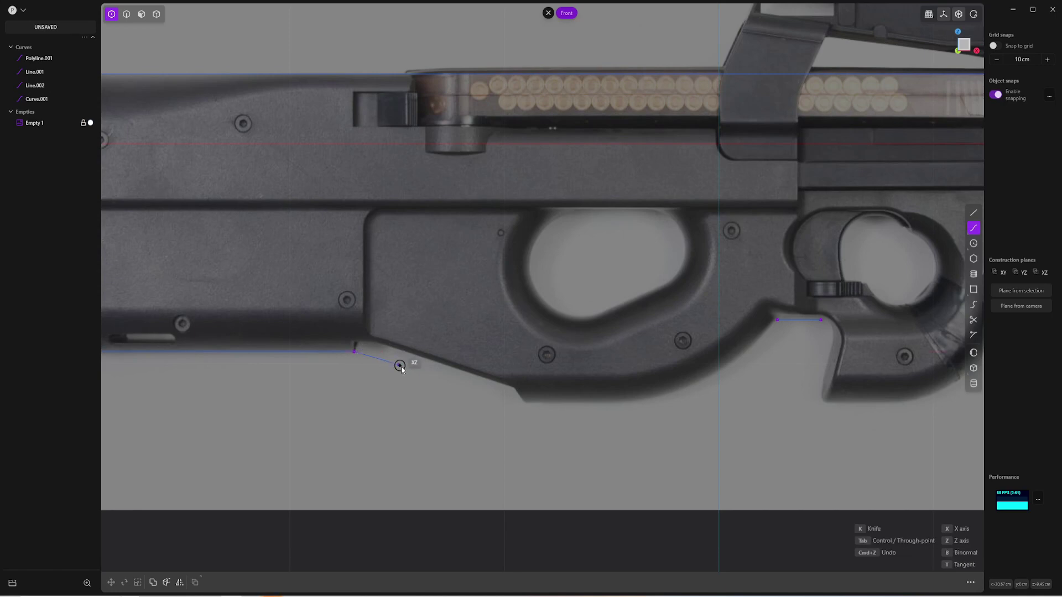
click(409, 372)
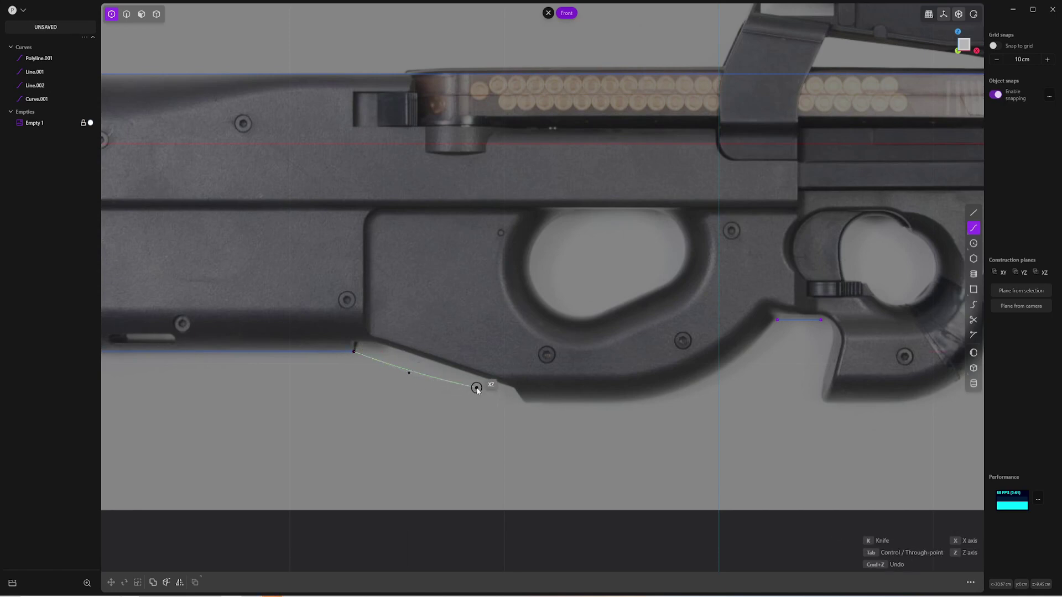
click(519, 404)
click(558, 405)
click(629, 404)
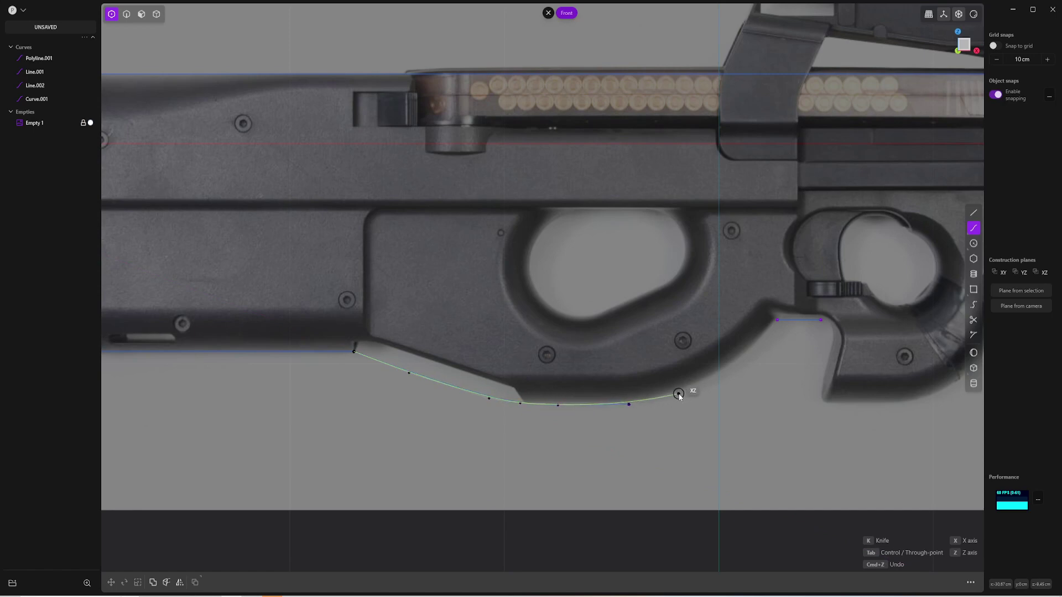
click(678, 394)
click(720, 372)
click(777, 320)
right_click(801, 344)
click(901, 318)
Trace the trigger-side grip with a curve from the short line's front end to the rear end of the front notch, closing the outline
shift+middle_drag(868, 314, 790, 315)
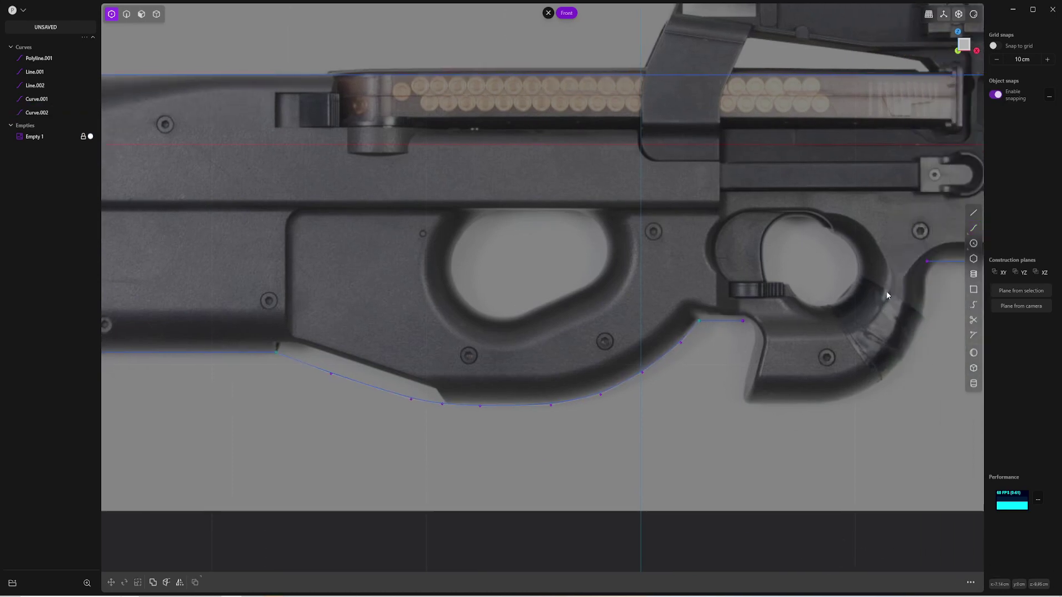
click(969, 229)
scroll(885, 312, up, 2)
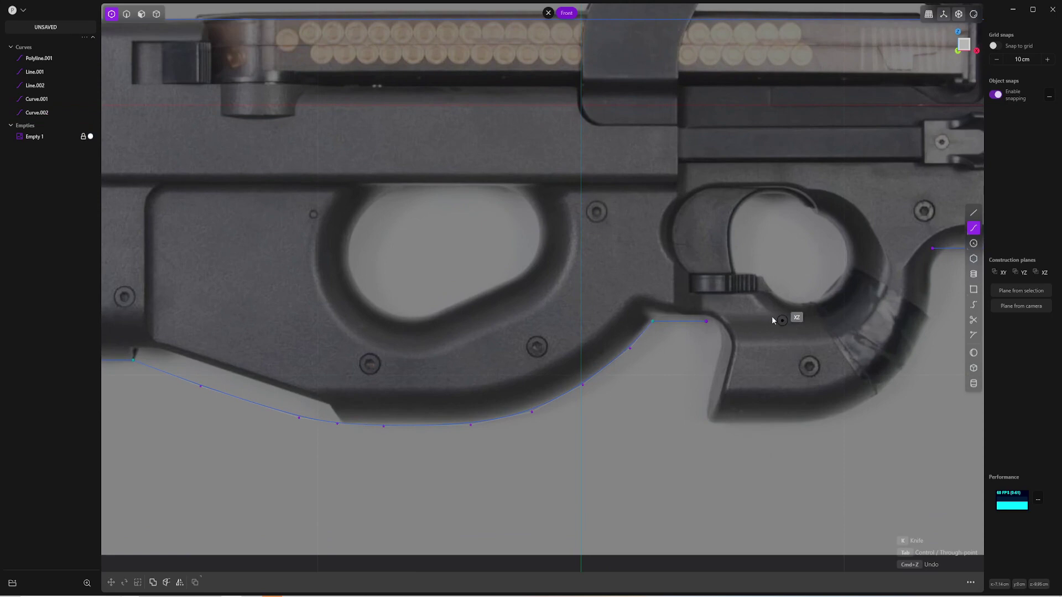
click(719, 326)
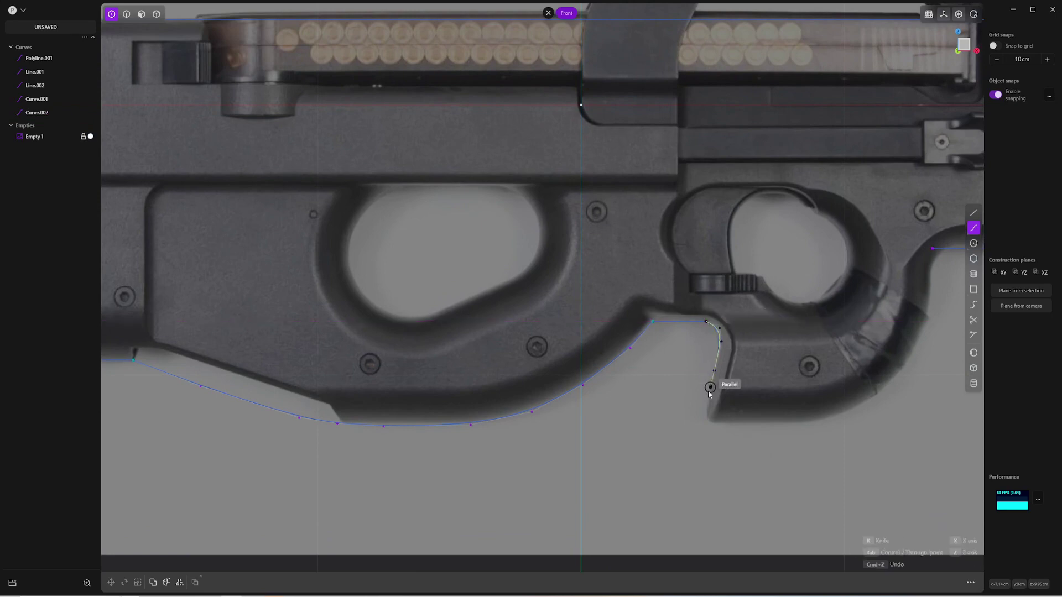
click(715, 425)
click(758, 424)
click(796, 425)
shift+middle_drag(845, 398, 738, 453)
click(748, 464)
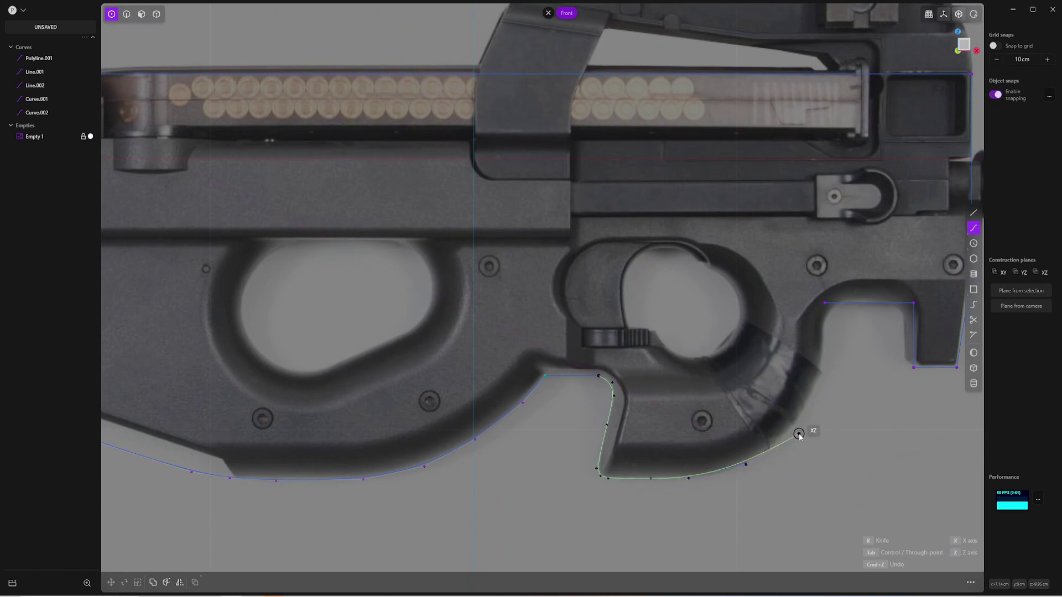
click(794, 429)
click(821, 374)
click(821, 320)
click(824, 304)
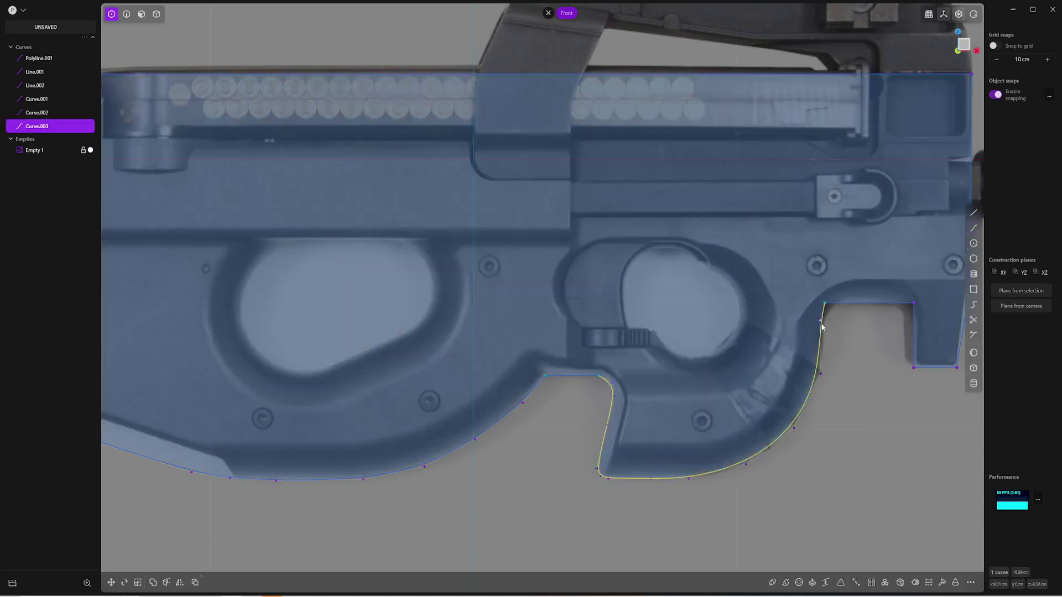
Move the control point nearest the notch on the front grip curve about 0.1 cm in X and -0.2 cm in Z
click(821, 321)
key(g)
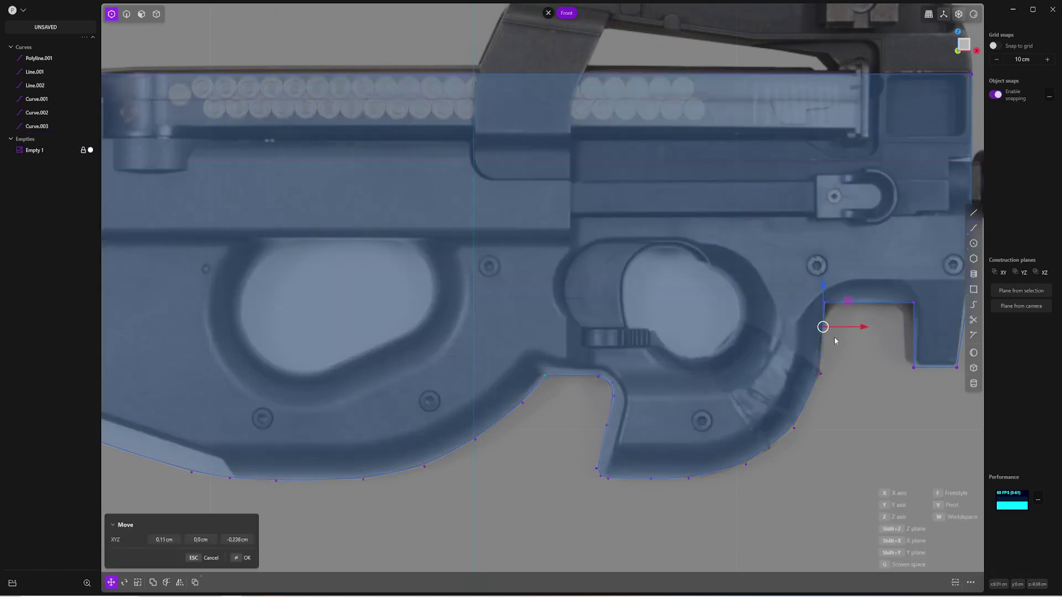
click(835, 341)
click(825, 303)
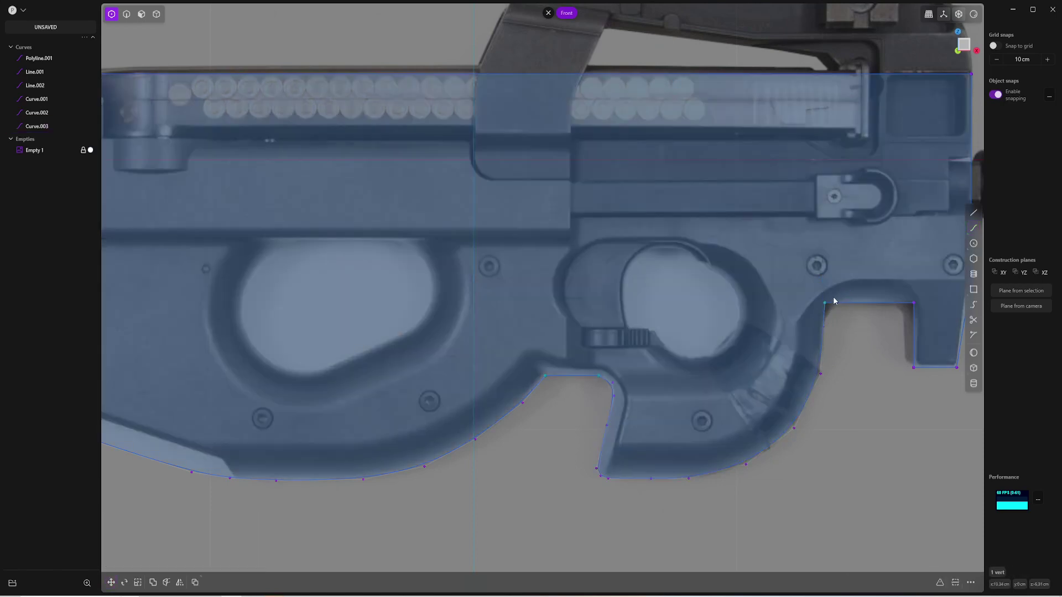
key(f)
key(Escape)
key(Escape)
Select all six curves of the body outline and join them into one closed curve
key(2)
click(823, 341)
scroll(823, 342, down, 6)
scroll(705, 315, down, 4)
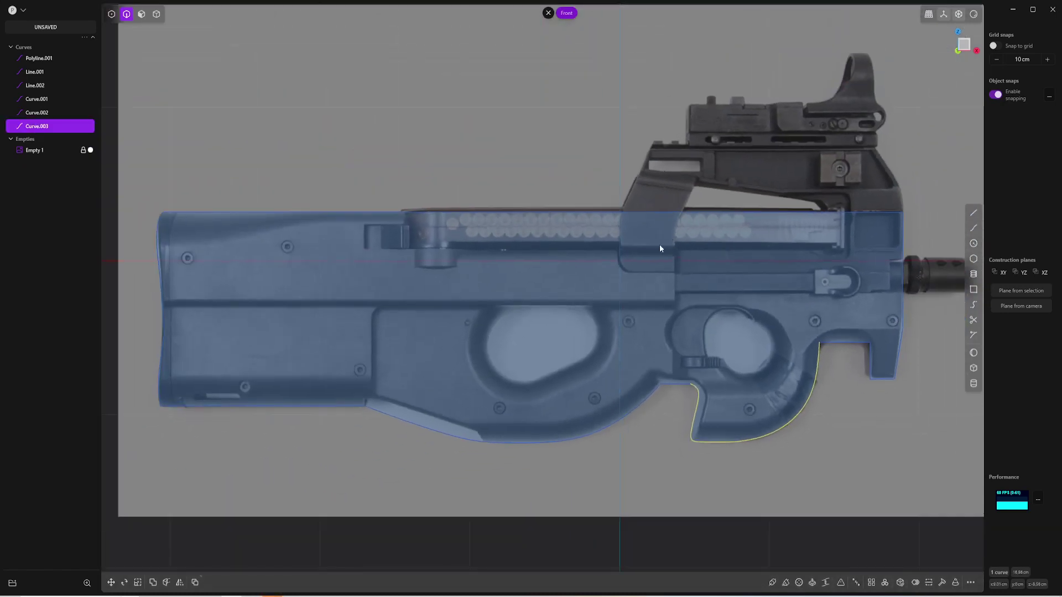
scroll(714, 248, up, 3)
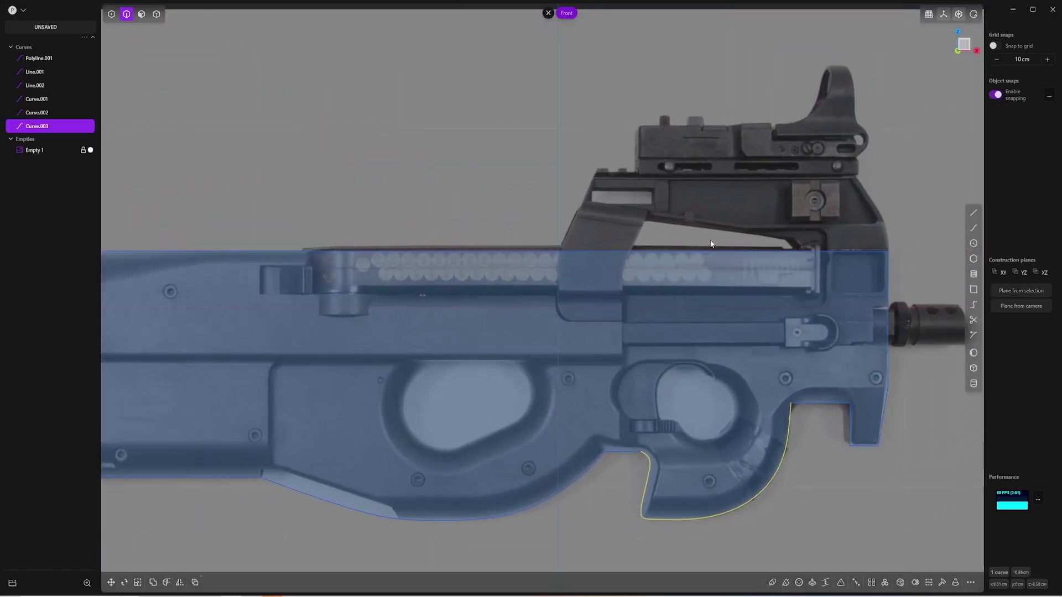
scroll(723, 187, up, 1)
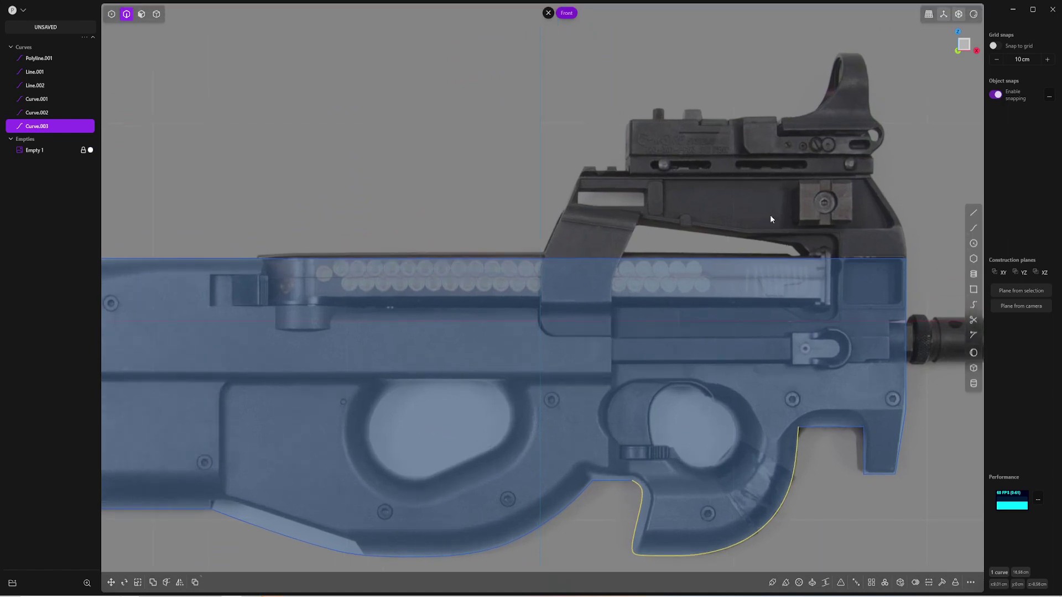
scroll(855, 291, down, 4)
click(907, 275)
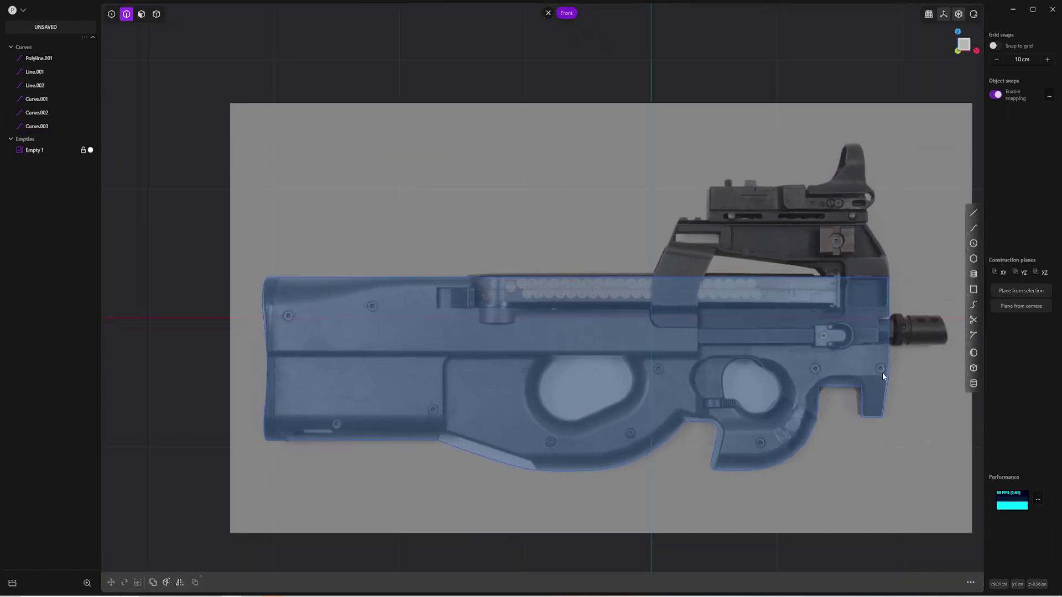
scroll(880, 377, up, 3)
shift+middle_drag(858, 385, 805, 354)
drag(828, 231, 310, 536)
shift+middle_drag(219, 255, 413, 239)
shift+drag(366, 179, 135, 479)
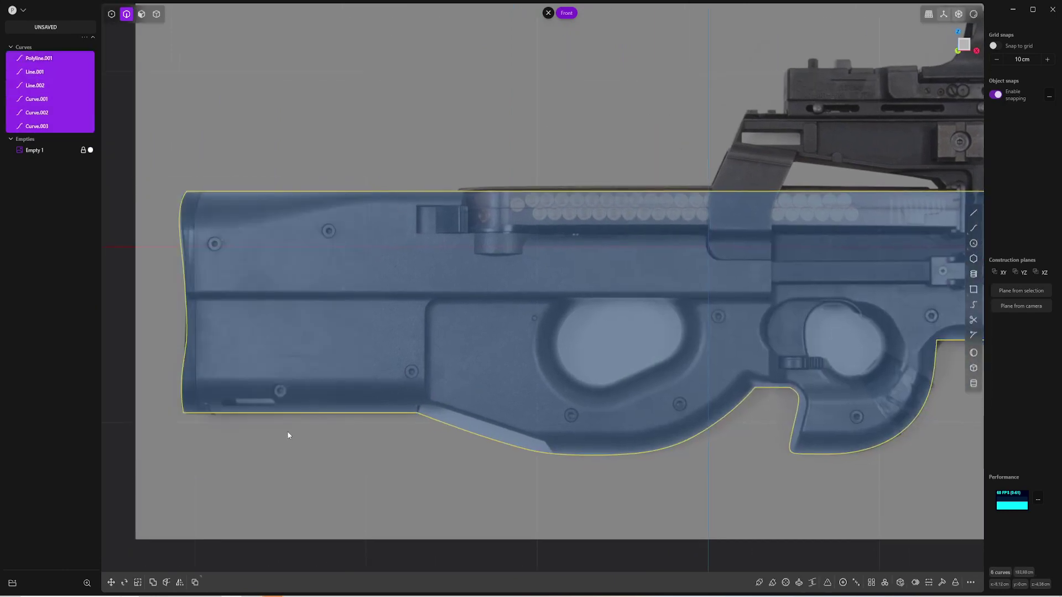
key(j)
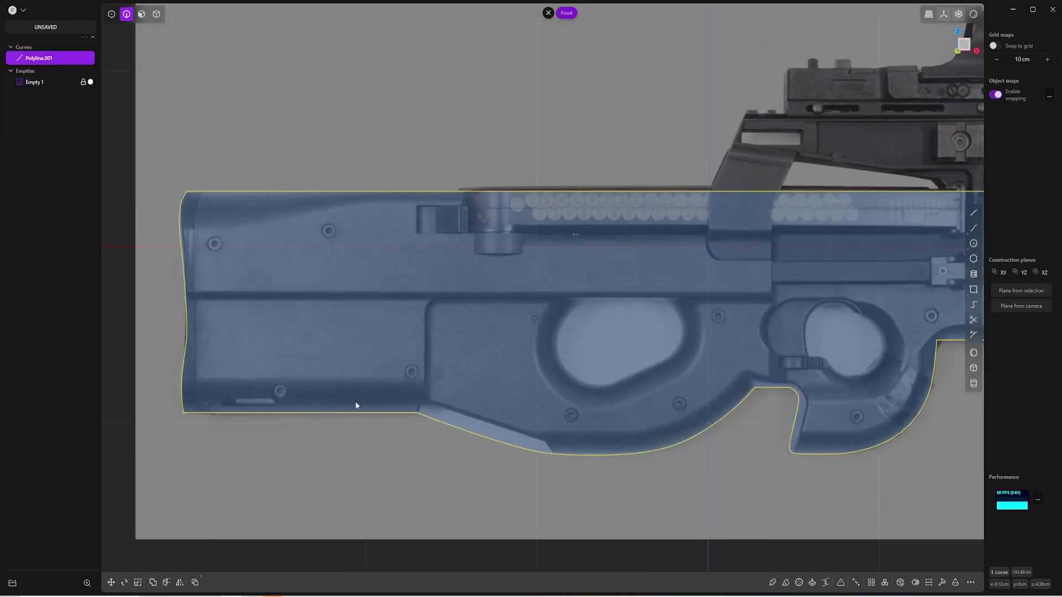
Fillet the outline's corner where the trigger-side grip curve meets the top of the front notch
scroll(549, 338, down, 2)
scroll(686, 313, up, 2)
shift+middle_drag(957, 312, 708, 310)
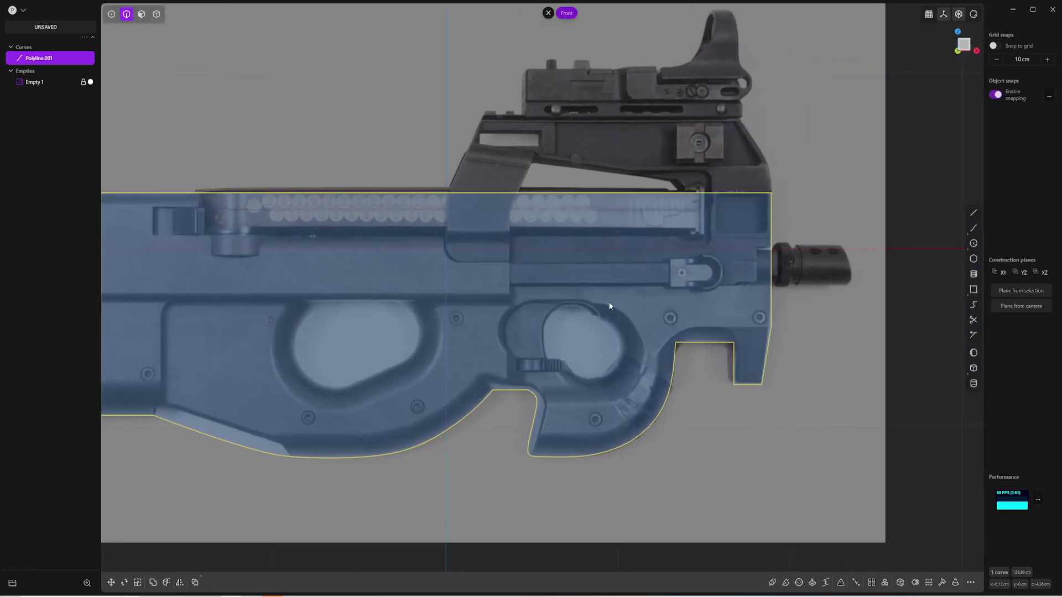
click(708, 314)
scroll(675, 346, up, 4)
key(1)
click(677, 343)
scroll(671, 339, up, 2)
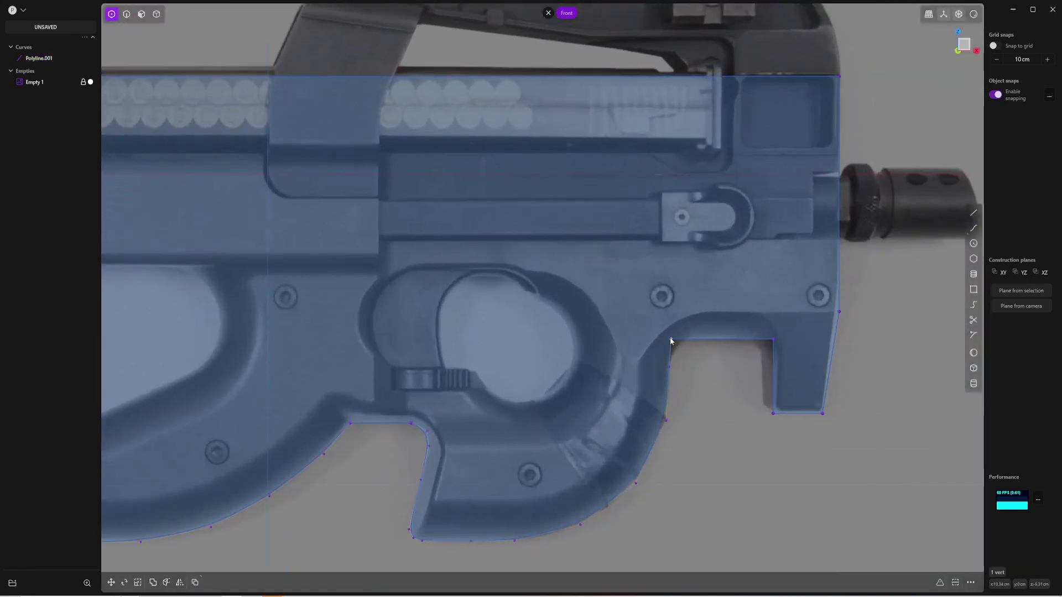
key(f)
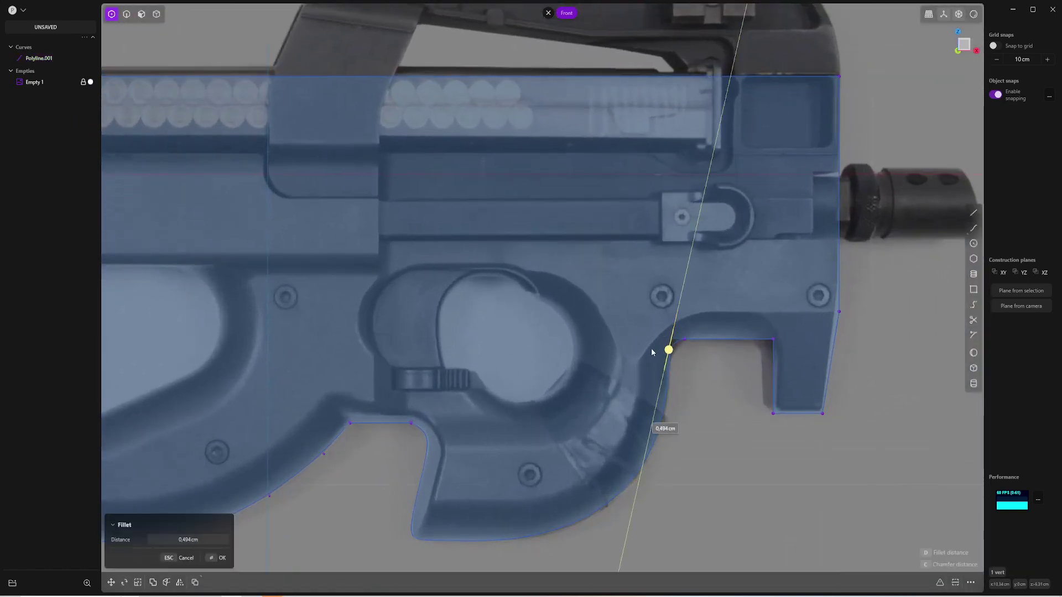
click(643, 360)
Fillet the front notch's upper corner nearest the muzzle by about 0.52 cm
click(773, 339)
key(f)
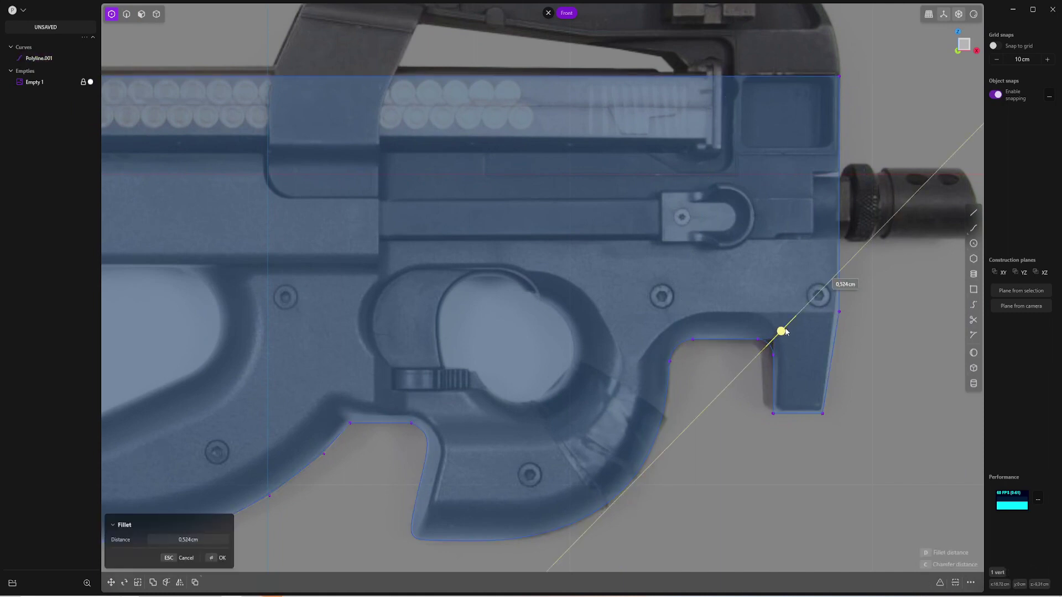
click(785, 331)
Move the three vertices of the front notch's muzzle-side edge rearward in X to match the reference
drag(759, 383, 736, 432)
key(g)
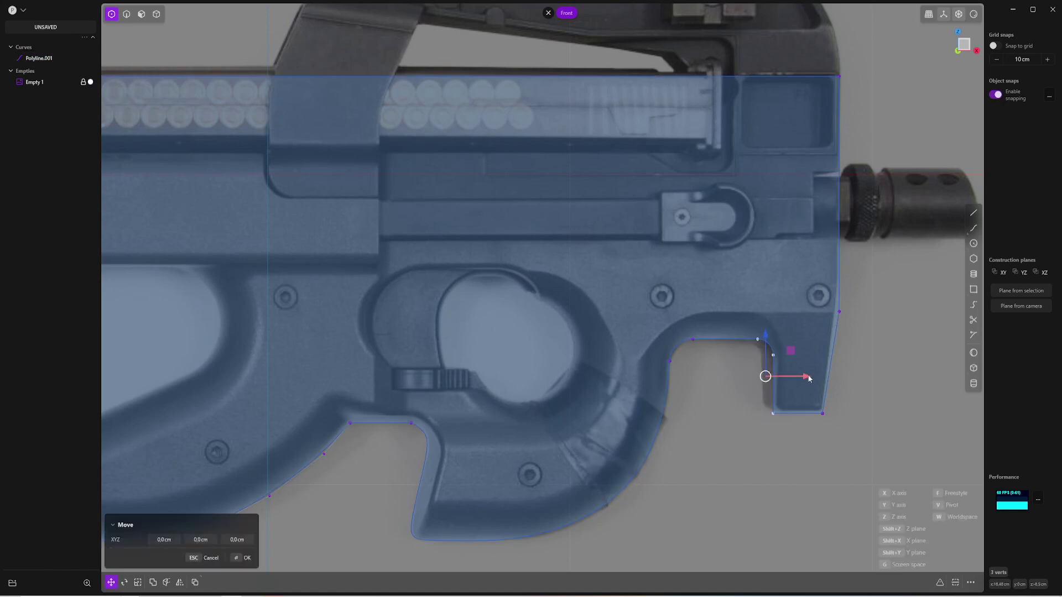
drag(808, 377, 799, 376)
key(Escape)
Fillet the lower notch-side corner of the front prong by about 0.34 cm
click(764, 414)
key(f)
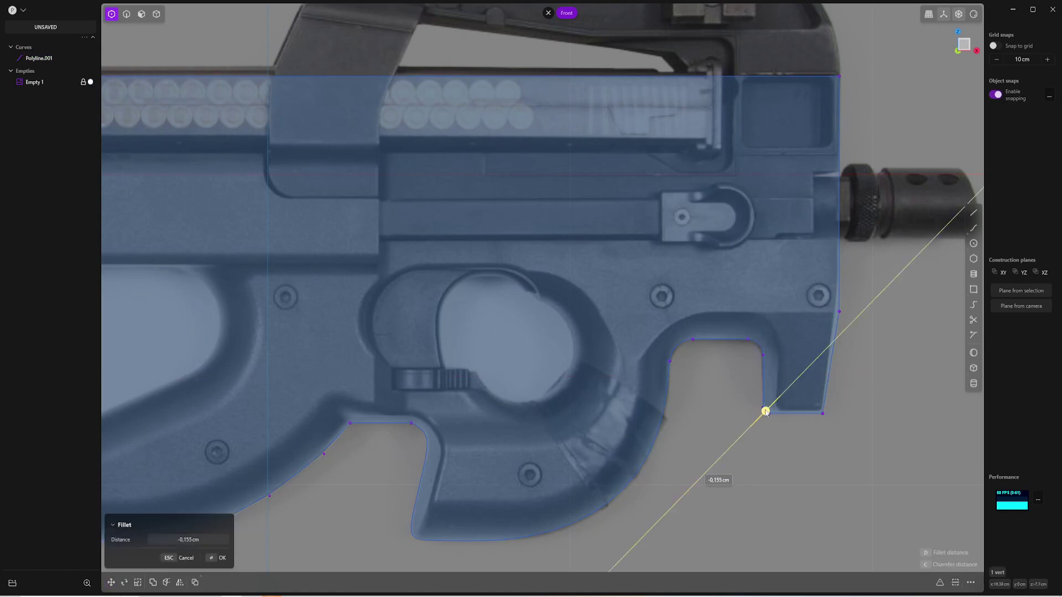
click(758, 420)
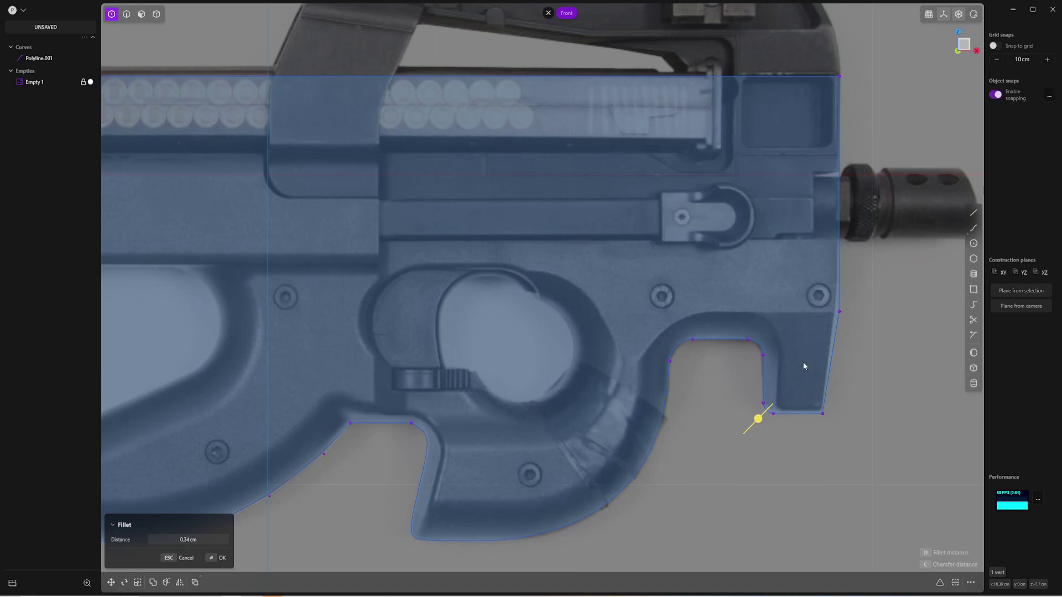
Move the vertex midway down the body's front edge about -0.17 cm in X
click(842, 311)
key(g)
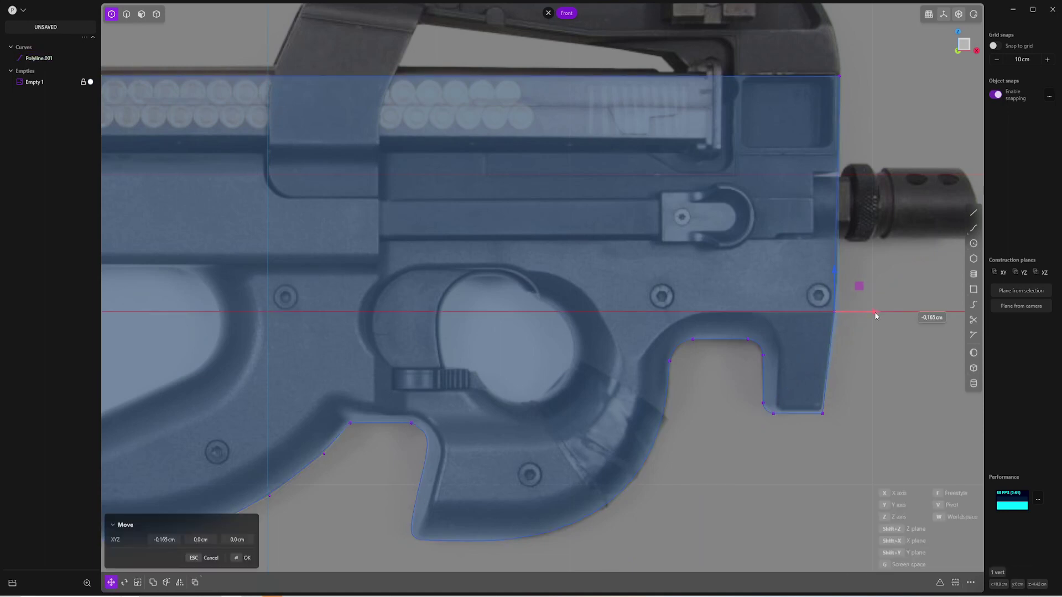
click(855, 377)
Draw a slanted line along the sight mount's rear edge, from its top rear corner to the body's top edge
scroll(856, 354, down, 2)
mouse_move(830, 270)
shift+middle_down()
mouse_move(821, 330)
mouse_move(835, 382)
shift+middle_up()
shift+middle_drag(829, 237, 851, 276)
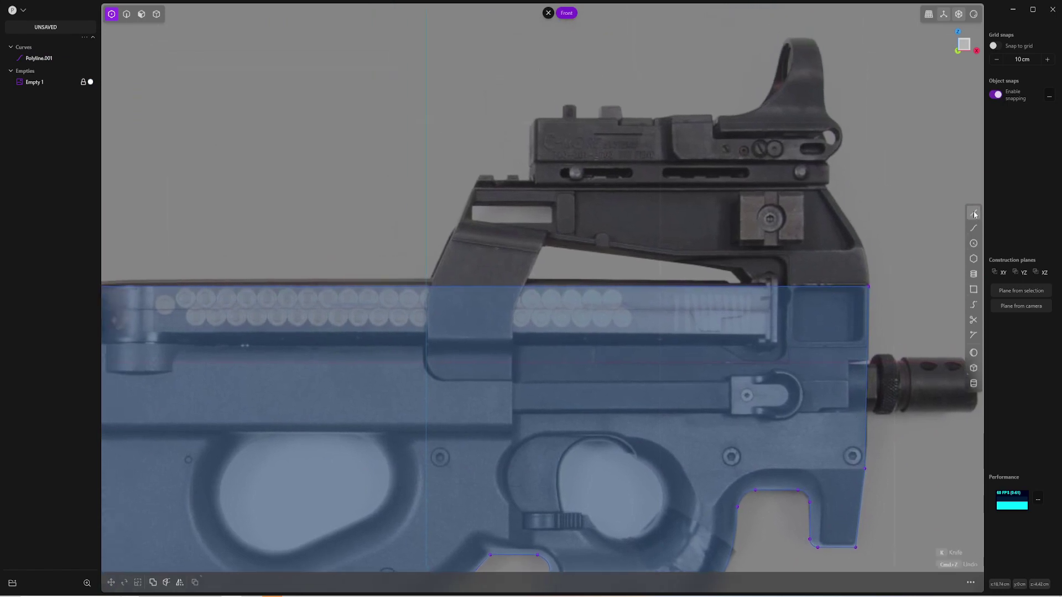
click(479, 176)
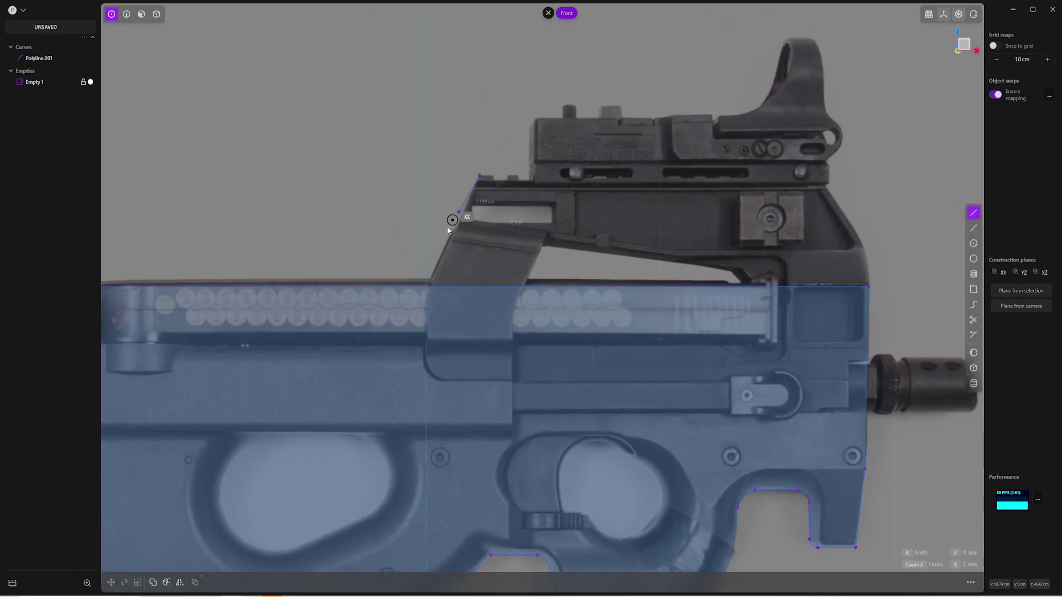
click(427, 286)
Draw a polyline from the slanted line's upper end along the mount's top and sloped front to the body's upper front corner
click(973, 212)
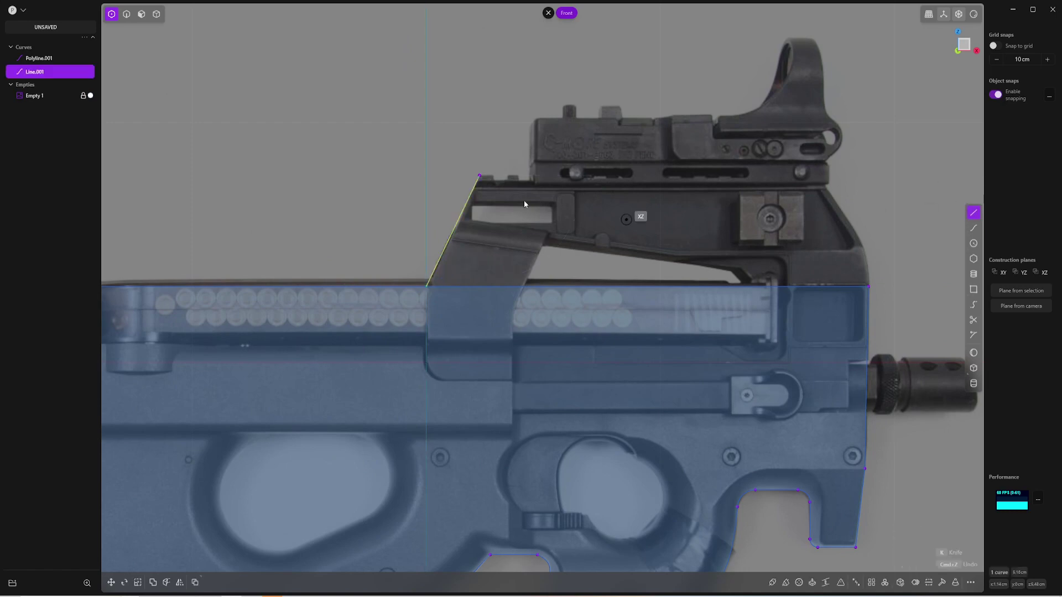
click(480, 176)
click(820, 176)
click(862, 244)
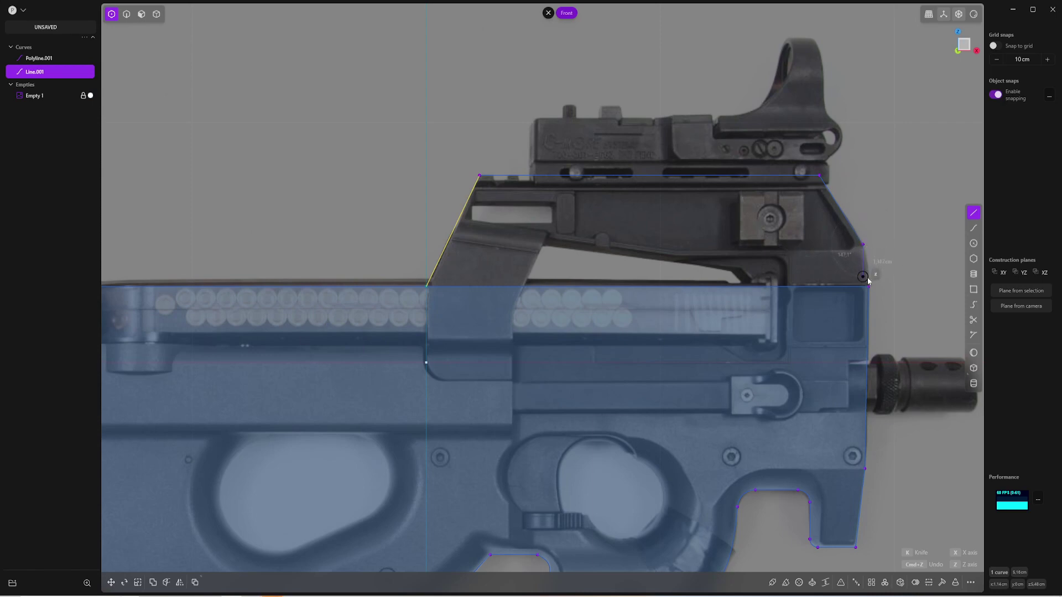
click(868, 286)
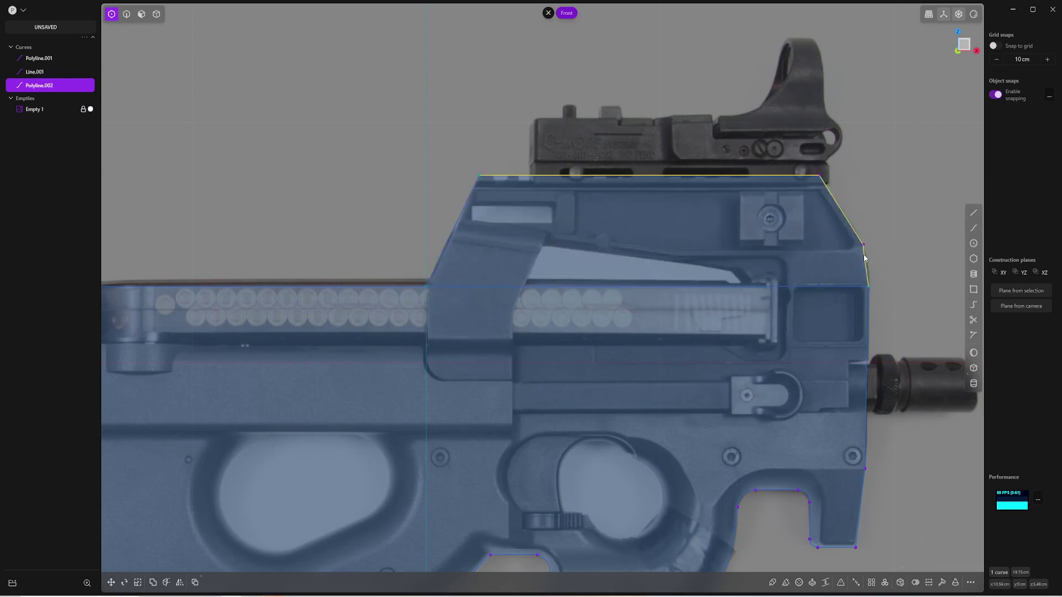
Move the vertex at the lower bend of the mount's front edge slightly forward and down to match the reference
click(864, 245)
key(g)
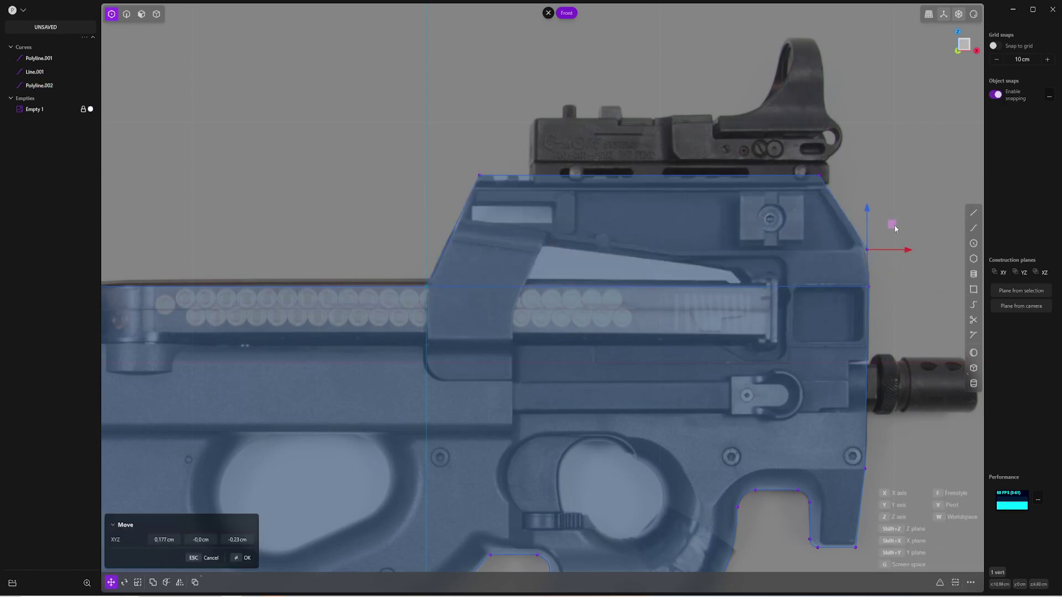
drag(904, 254, 869, 287)
right_click(890, 269)
click(891, 266)
Fillet the lower bend of the mount's front edge to follow the rounded reference
click(870, 255)
key(f)
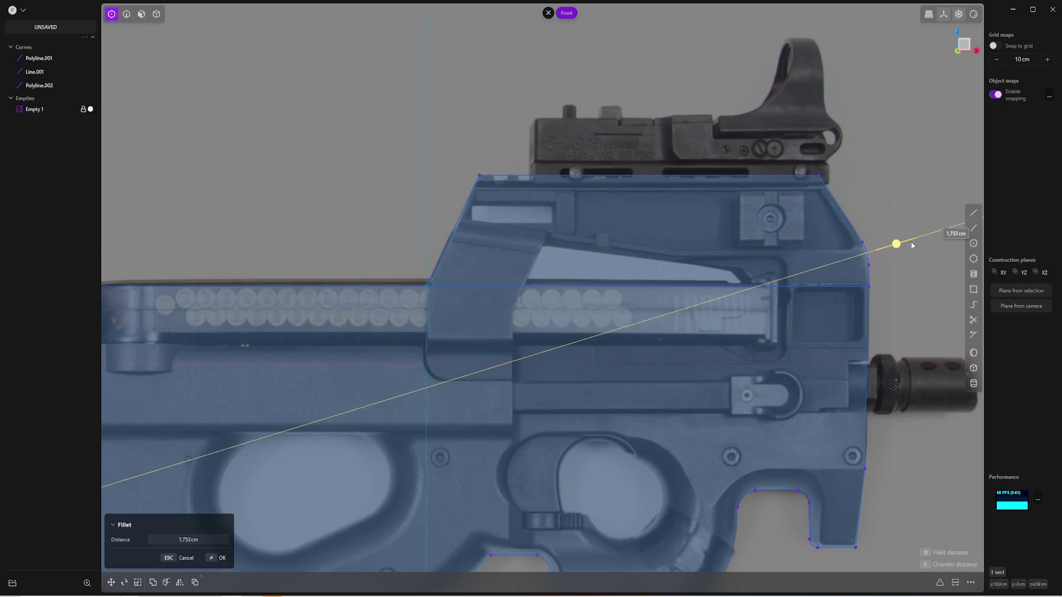
click(921, 245)
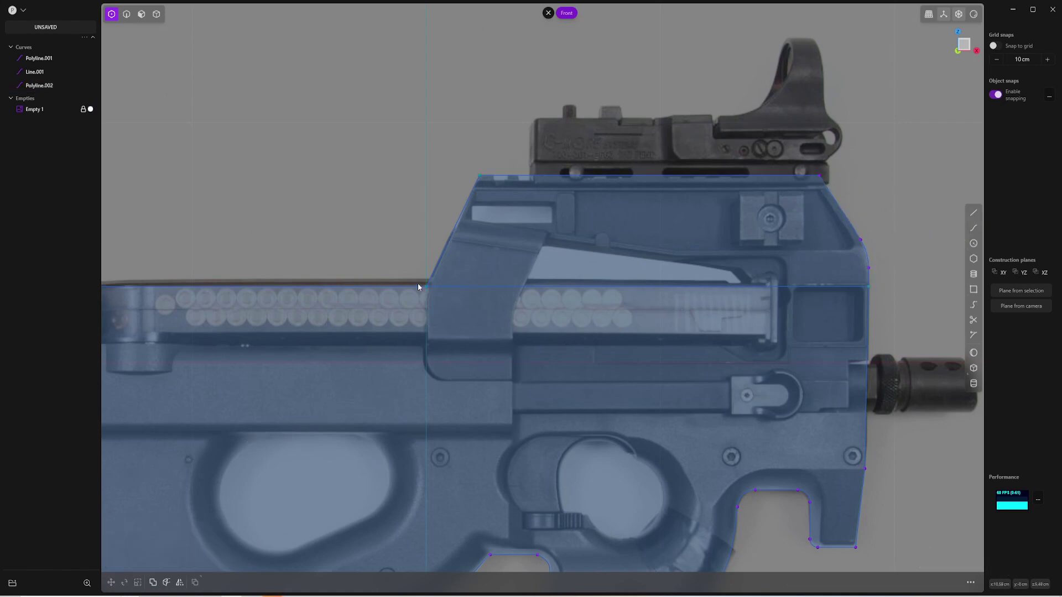
Trace the tapered opening beneath the sight mount with a polyline that starts and ends on the body's top edge
click(976, 215)
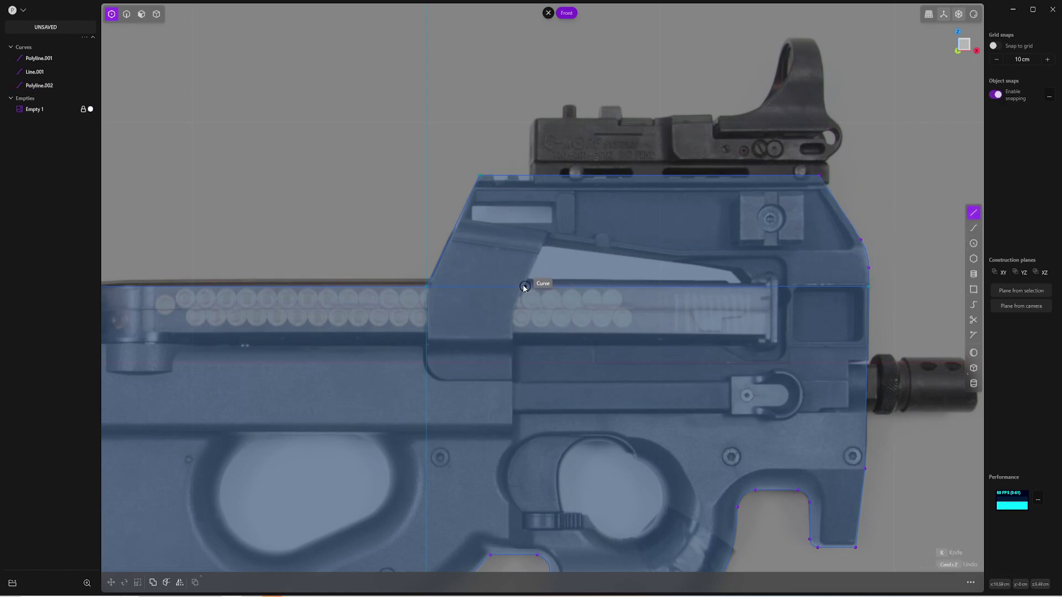
click(523, 287)
click(542, 245)
click(732, 271)
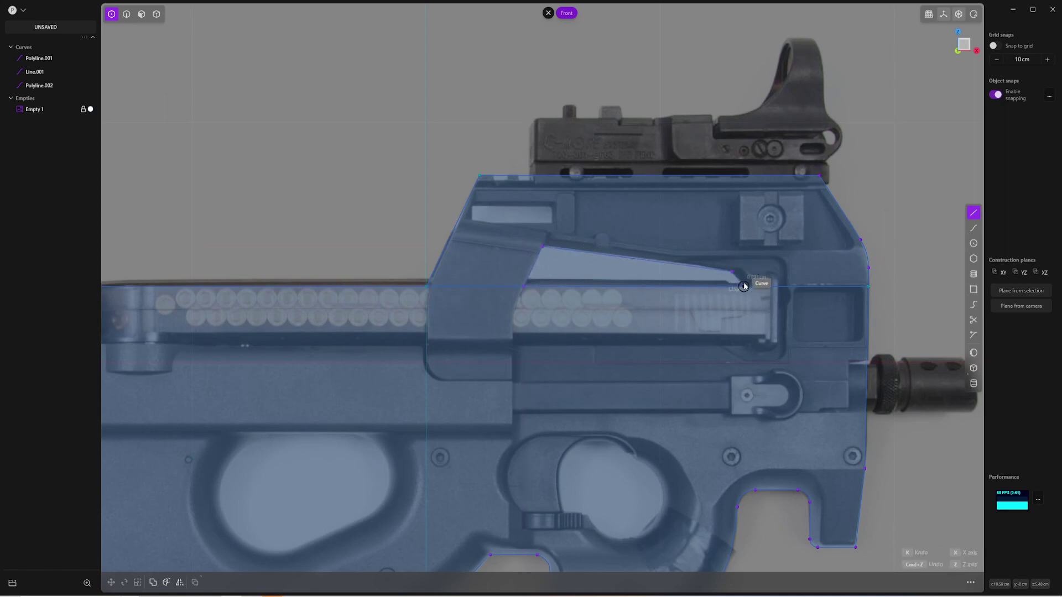
click(744, 286)
right_click(744, 286)
click(549, 292)
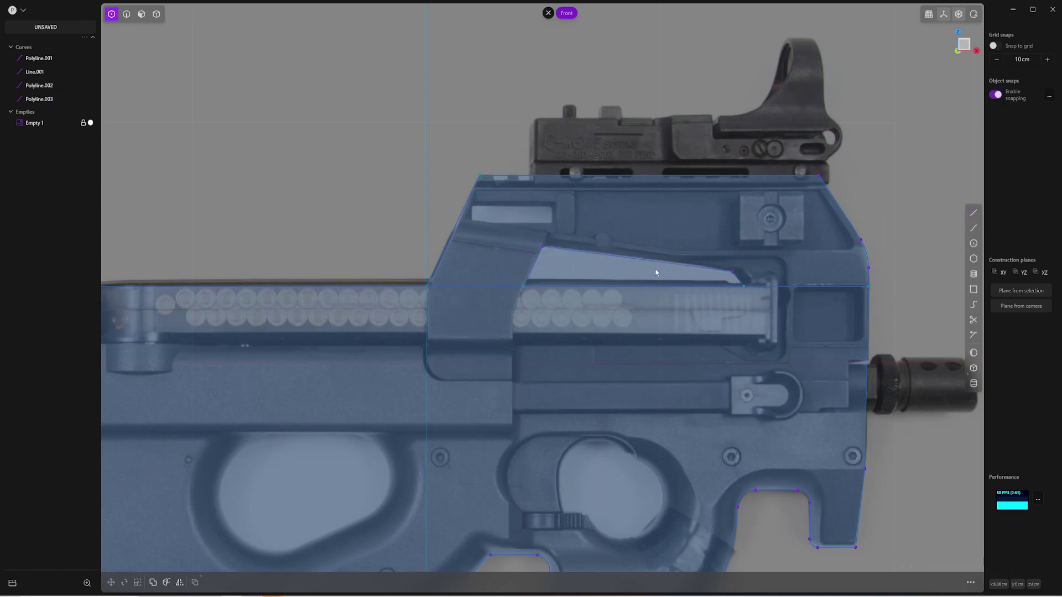
Extrude the main body region symmetrically by about 3.1 cm to each side of the sketch plane
scroll(573, 198, down, 5)
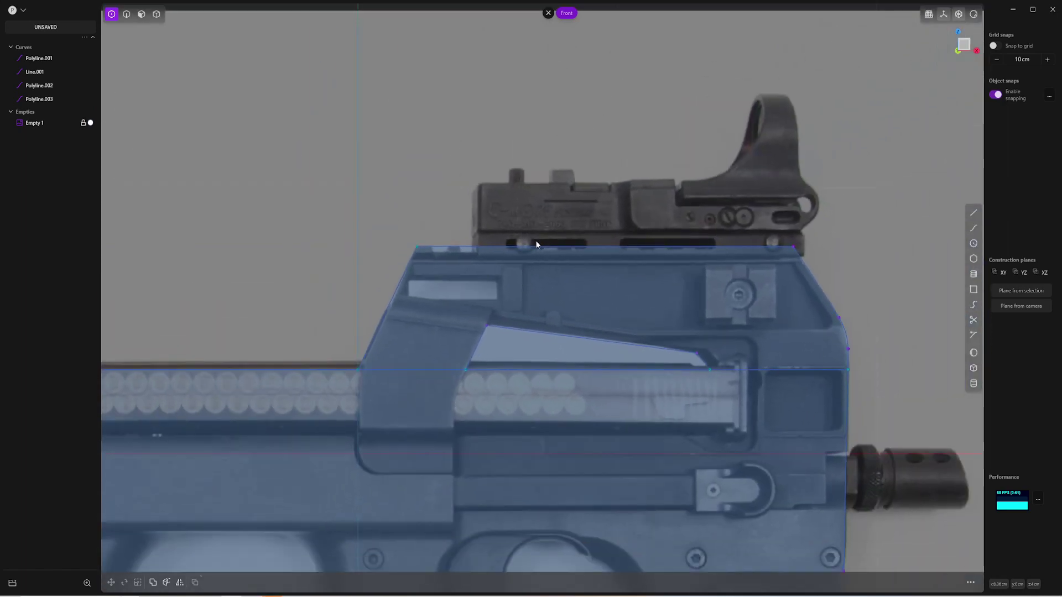
scroll(502, 285, down, 3)
scroll(579, 267, up, 7)
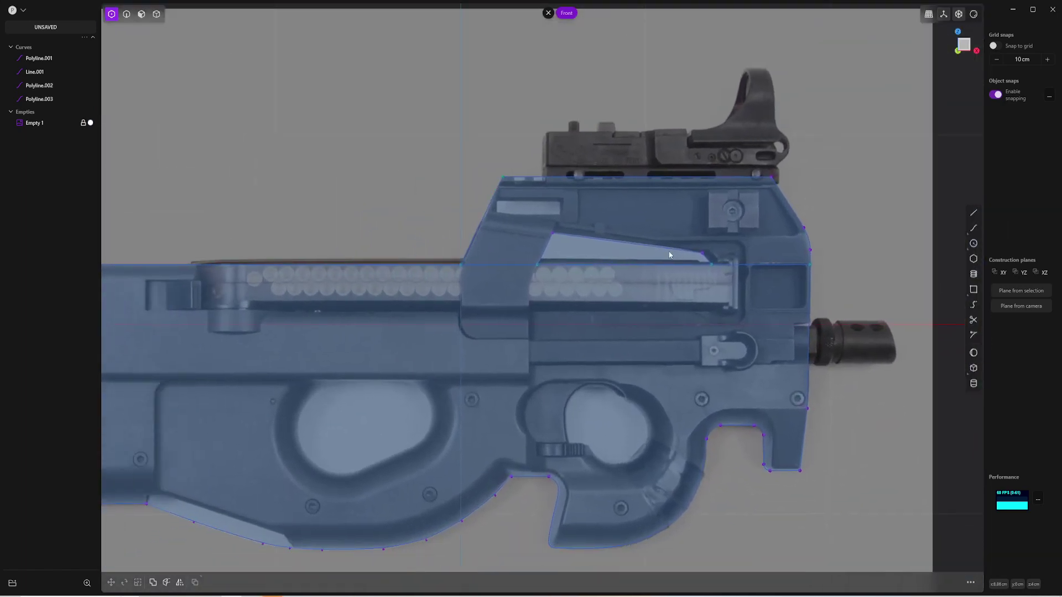
shift+middle_drag(669, 255, 706, 238)
shift+middle_drag(505, 276, 748, 236)
scroll(750, 234, down, 3)
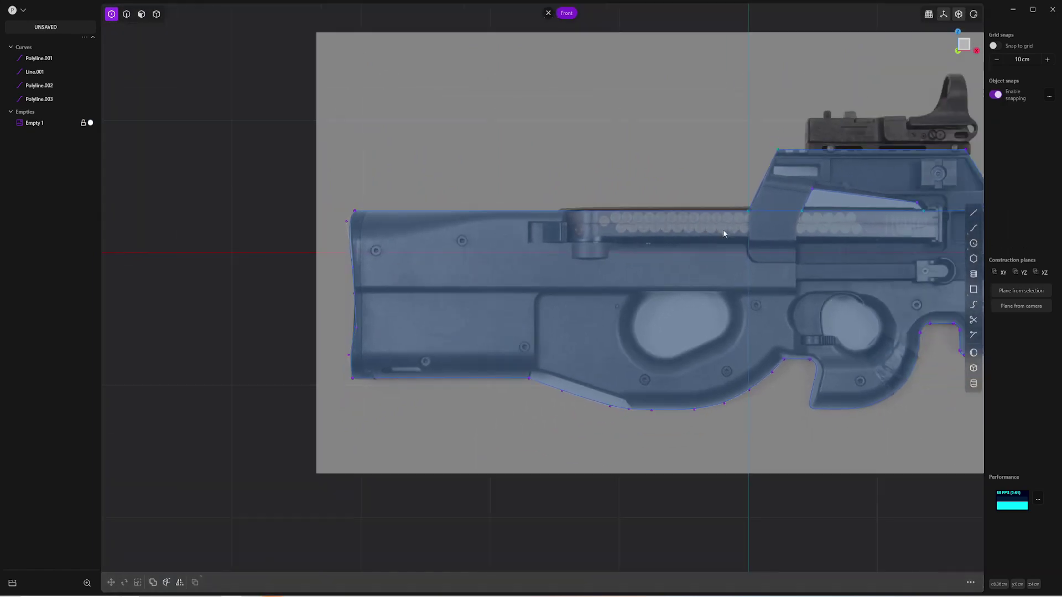
key(3)
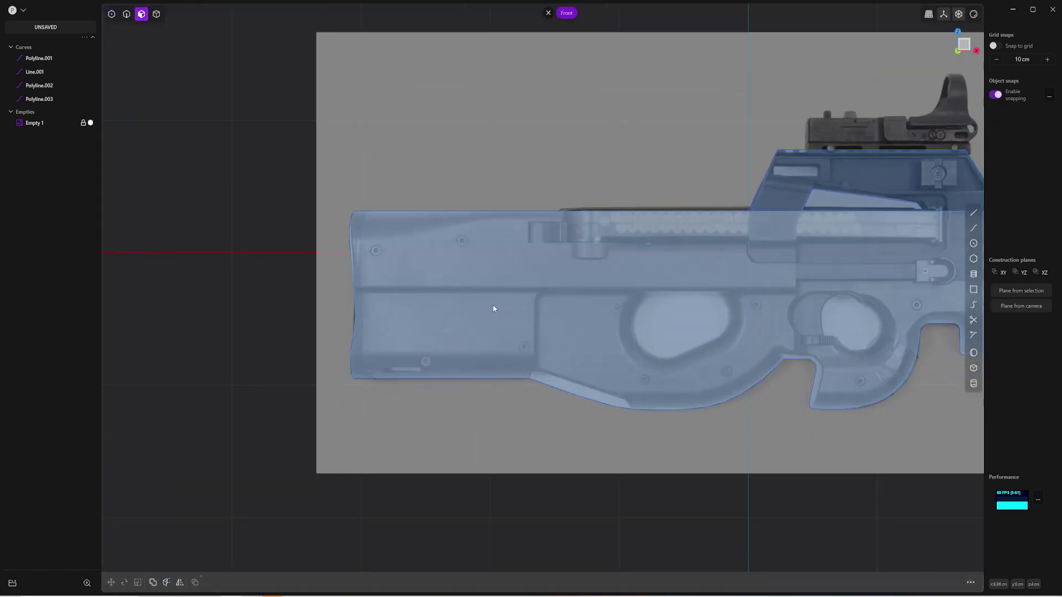
click(493, 304)
key(e)
middle_drag(633, 299, 688, 218)
drag(576, 346, 618, 352)
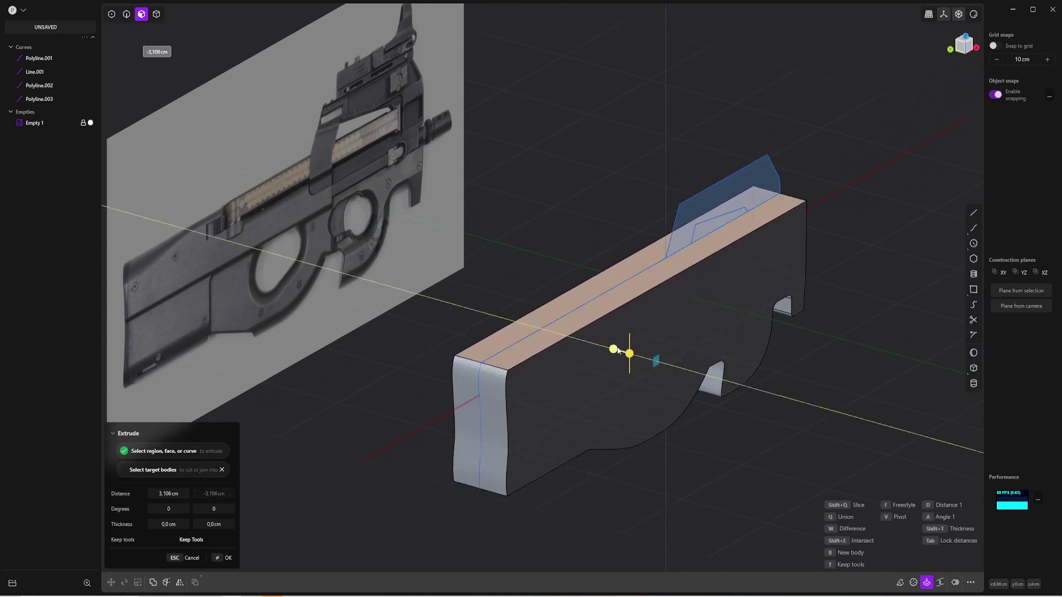
key(Return)
Draw a circle of about 1.41 cm radius centred on the upper front face of the extruded body
click(836, 202)
middle_drag(836, 202, 629, 204)
key(KP_3)
key(KP_1)
shift+middle_drag(732, 206, 678, 200)
scroll(830, 200, up, 2)
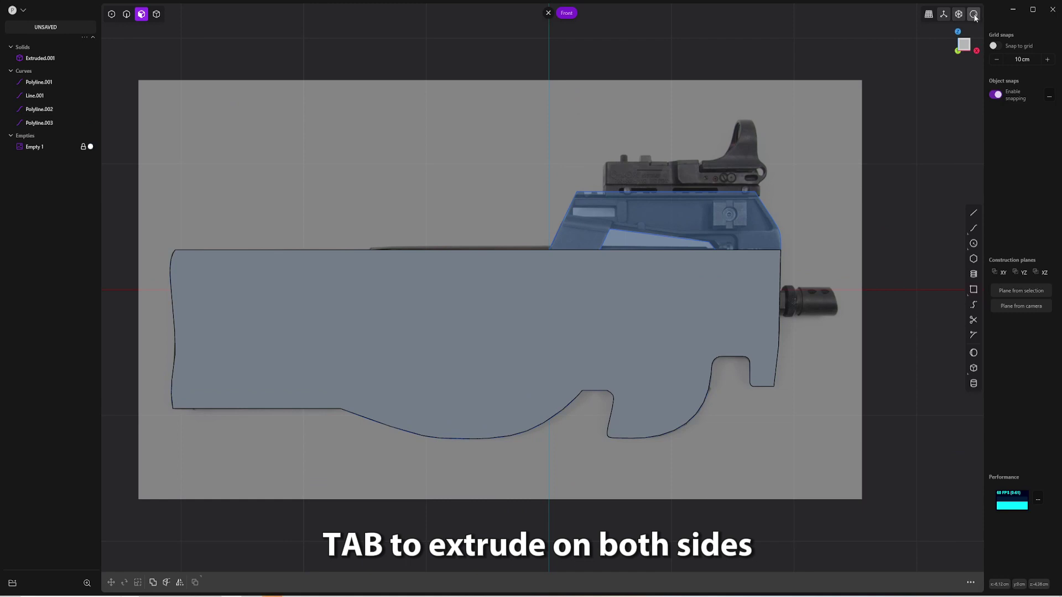
click(929, 18)
click(929, 17)
key(ctrl+KP_3)
key(KP_1)
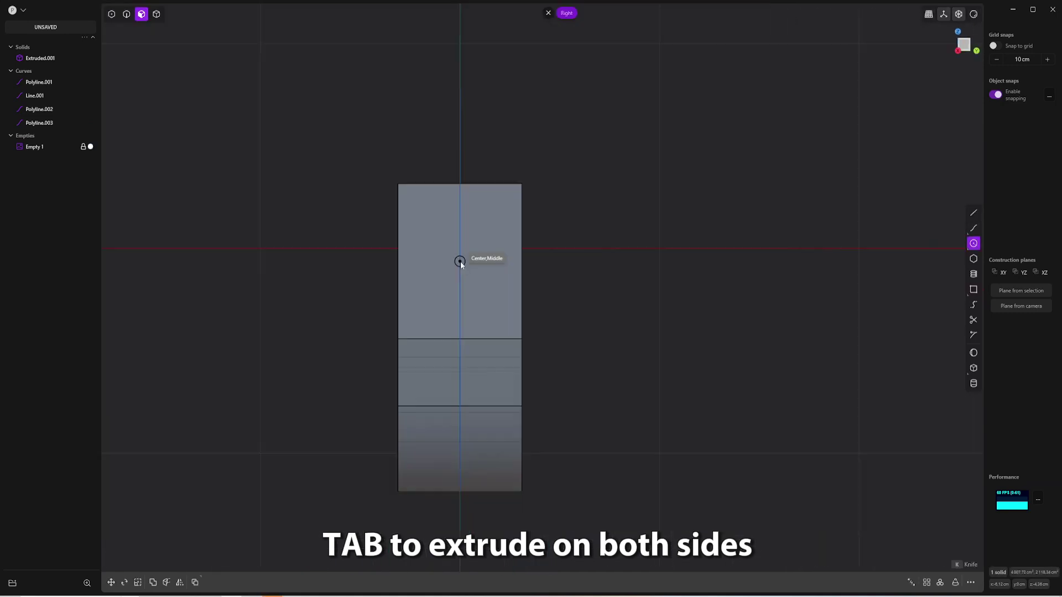
click(461, 261)
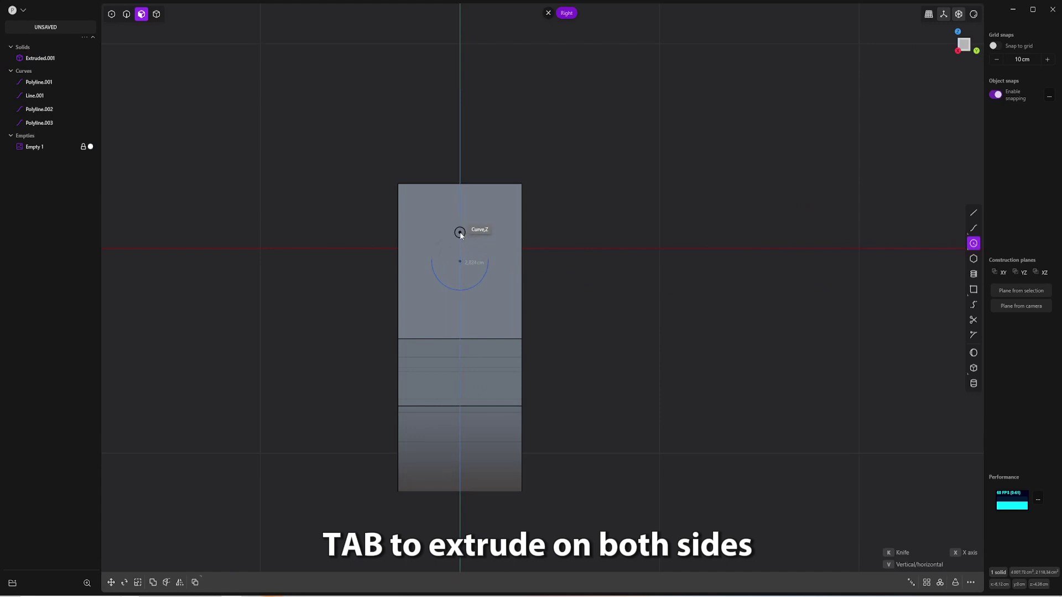
middle_drag(460, 233, 470, 290)
Extrude the circle on the body's front face forward to match the barrel length in the reference
click(207, 390)
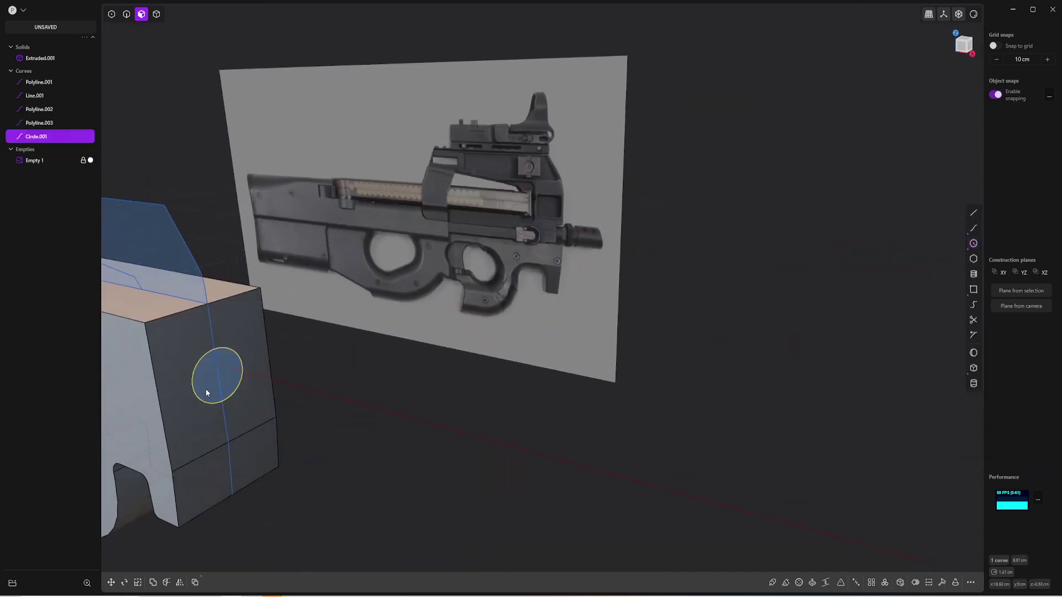
key(e)
shift+middle_drag(232, 389, 625, 332)
drag(645, 336, 700, 349)
scroll(634, 339, down, 3)
scroll(672, 345, up, 3)
key(KP_3)
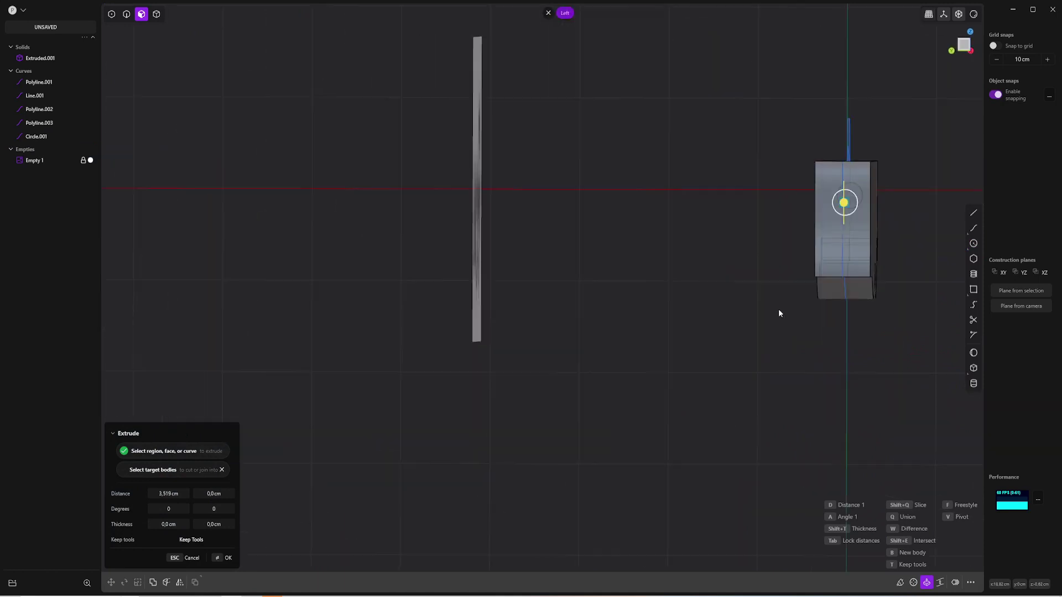
key(KP_1)
drag(796, 203, 807, 204)
right_click(801, 227)
Offset both side faces of the main body to adjust its width
middle_drag(801, 226, 654, 288)
scroll(760, 253, down, 5)
click(488, 244)
middle_drag(488, 245, 429, 268)
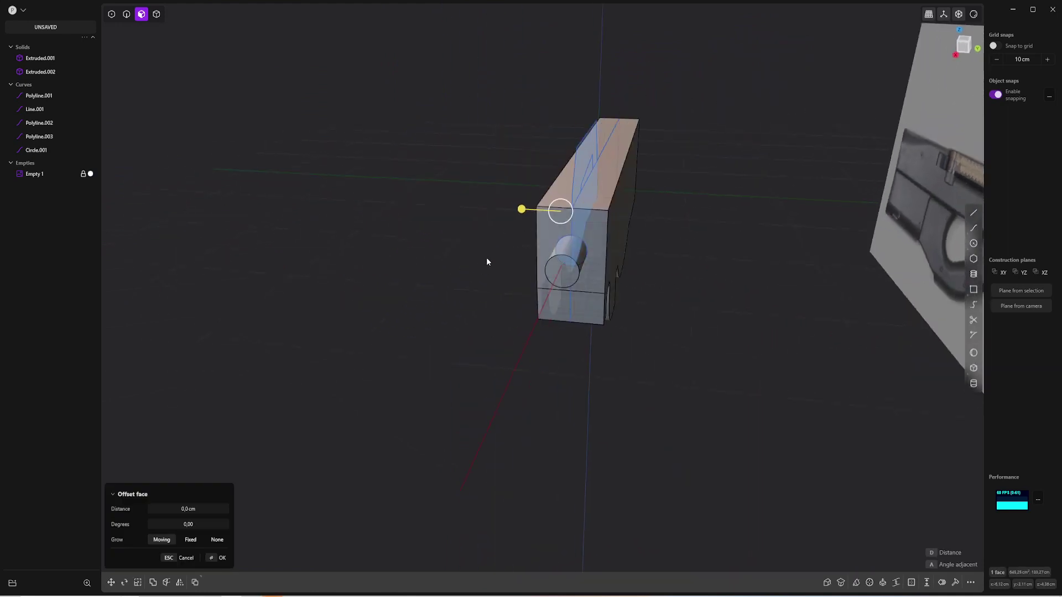
shift+click(626, 219)
middle_drag(544, 223, 590, 206)
drag(586, 259, 582, 259)
scroll(621, 285, up, 3)
middle_drag(618, 284, 643, 265)
middle_drag(542, 268, 526, 310)
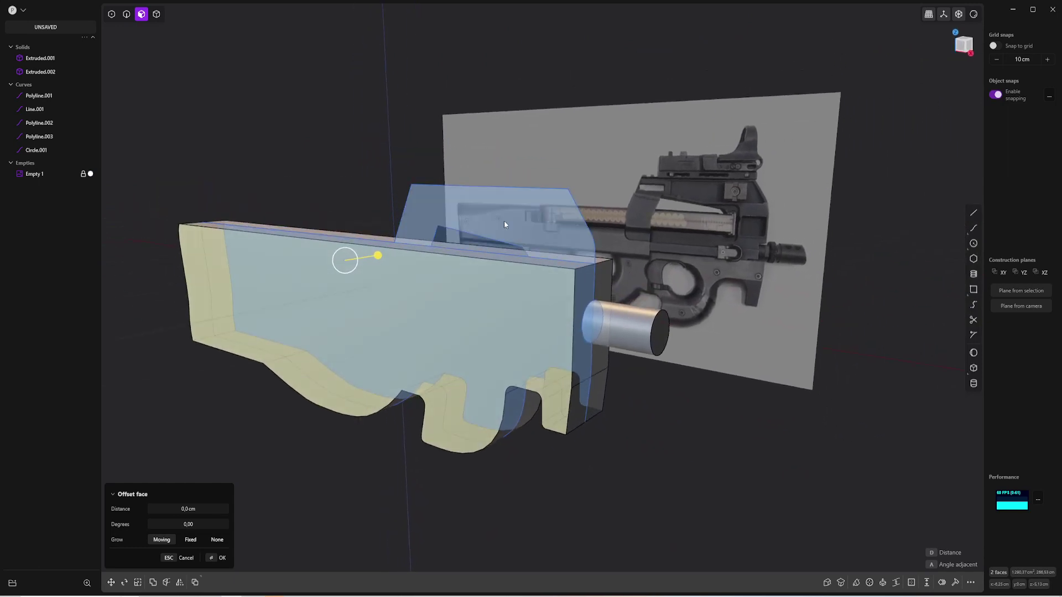
Extrude the sight mount region symmetrically to both sides of the sketch plane, leaving out the tapered opening
key(KP_1)
scroll(550, 244, up, 1)
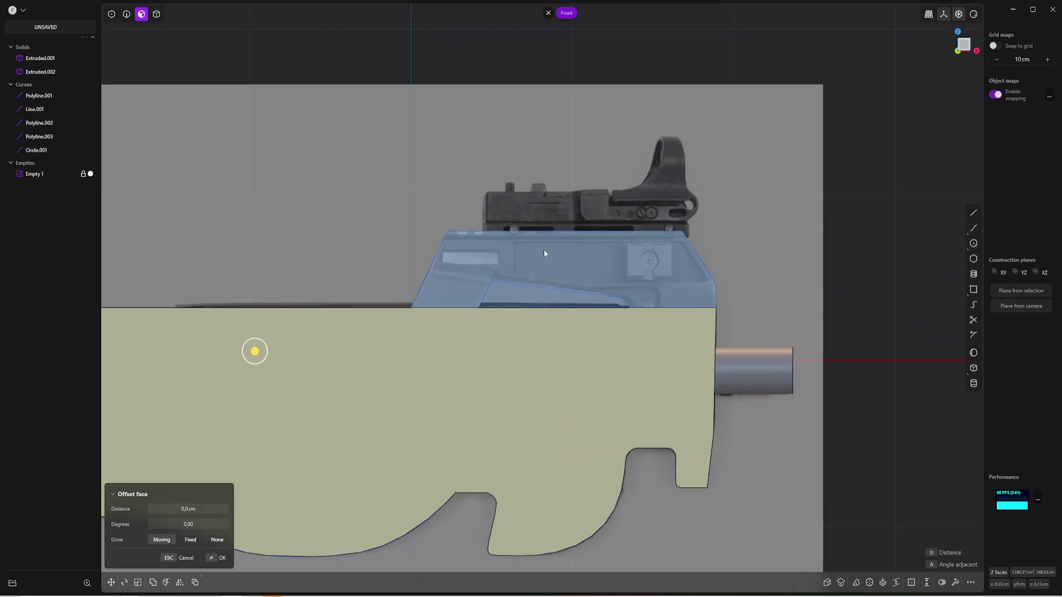
click(535, 271)
middle_drag(537, 271, 615, 284)
drag(540, 267, 556, 271)
key(Return)
click(717, 228)
Trace the stepped base of the sight above the mount with a closed polyline
key(KP_3)
key(KP_1)
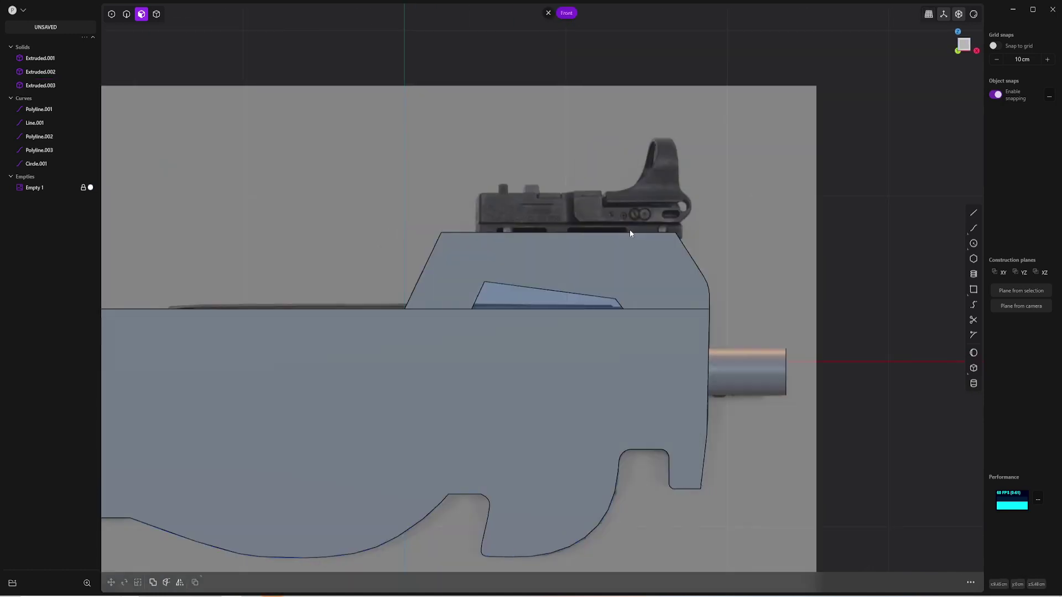
scroll(742, 225, up, 3)
scroll(702, 232, up, 5)
middle_drag(620, 236, 605, 234)
scroll(622, 242, down, 8)
key(1)
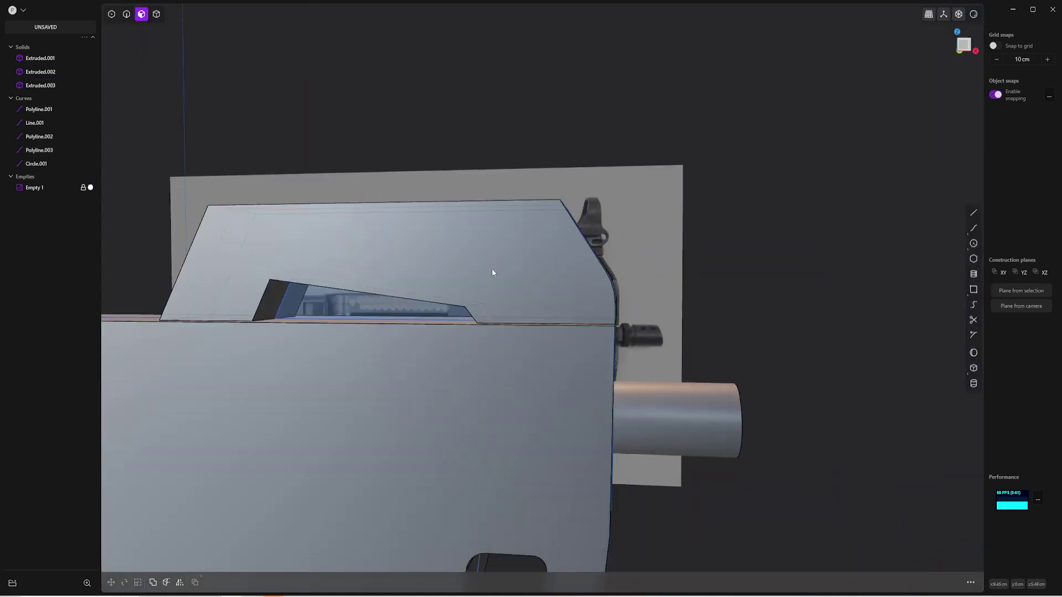
scroll(563, 274, up, 3)
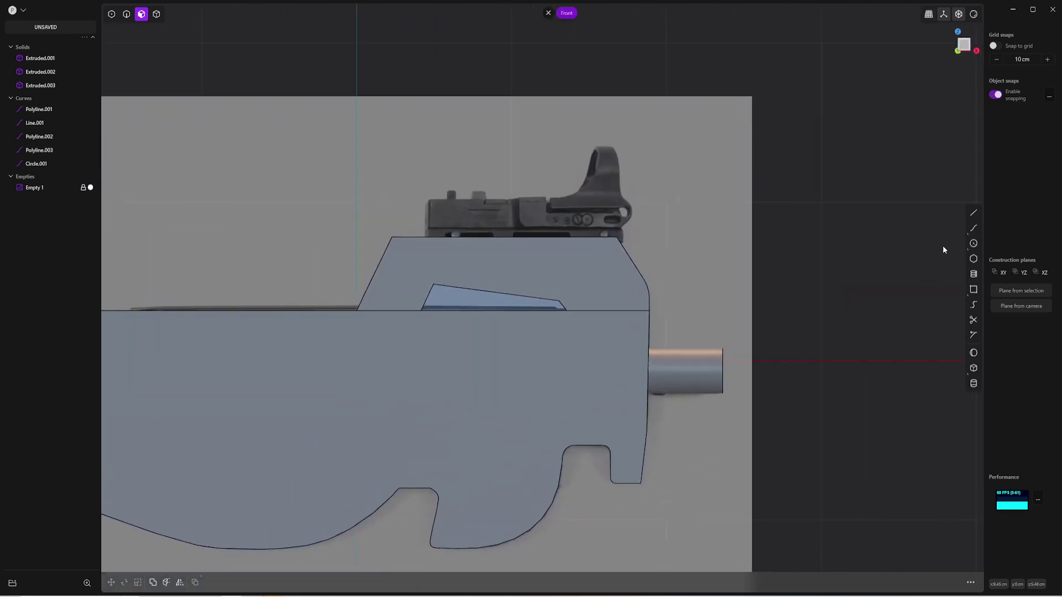
click(973, 214)
scroll(445, 217, up, 2)
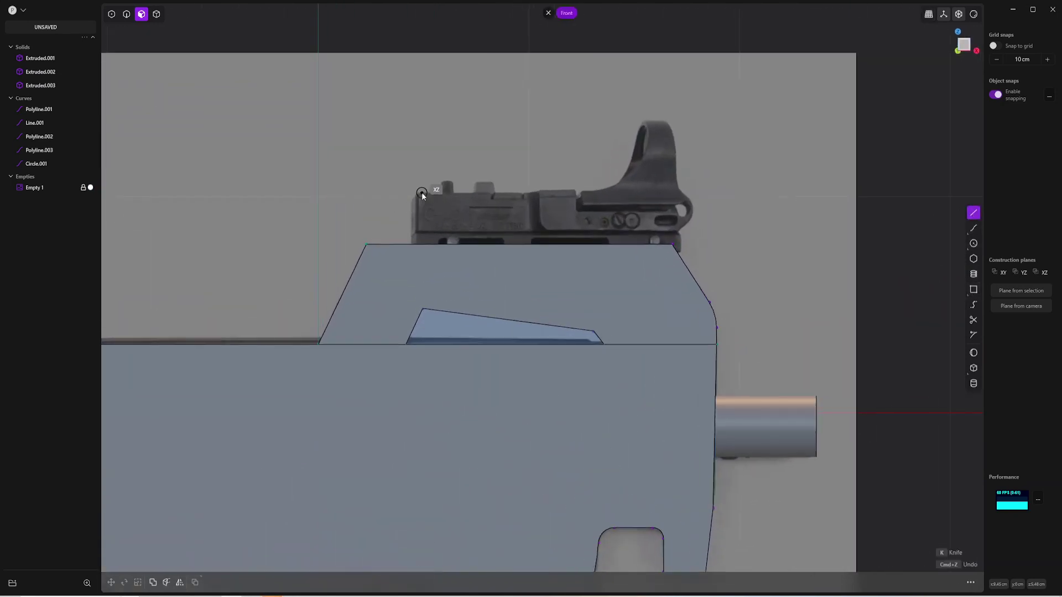
click(416, 194)
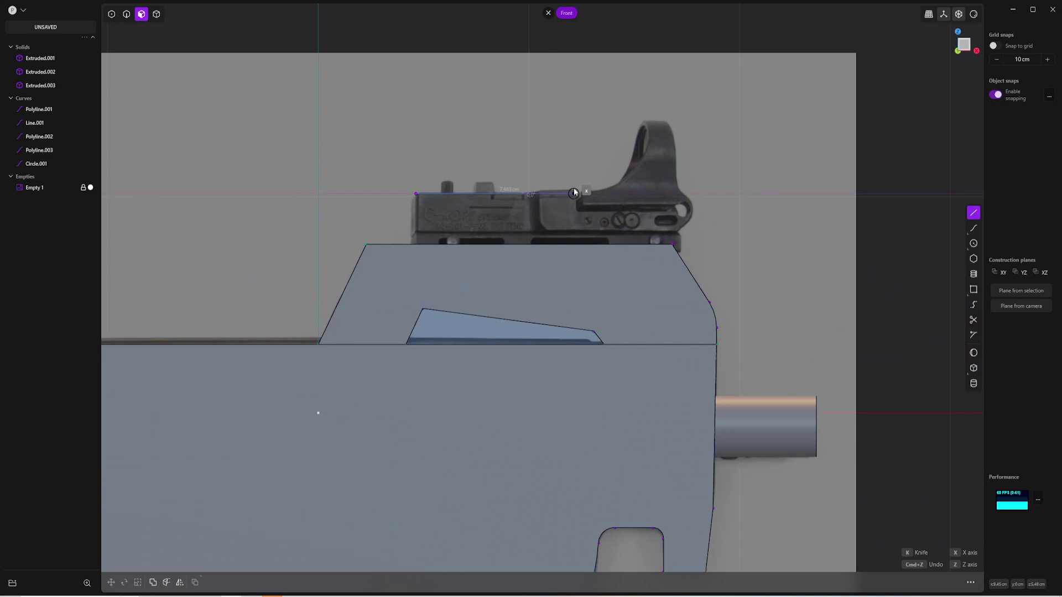
click(574, 192)
click(575, 210)
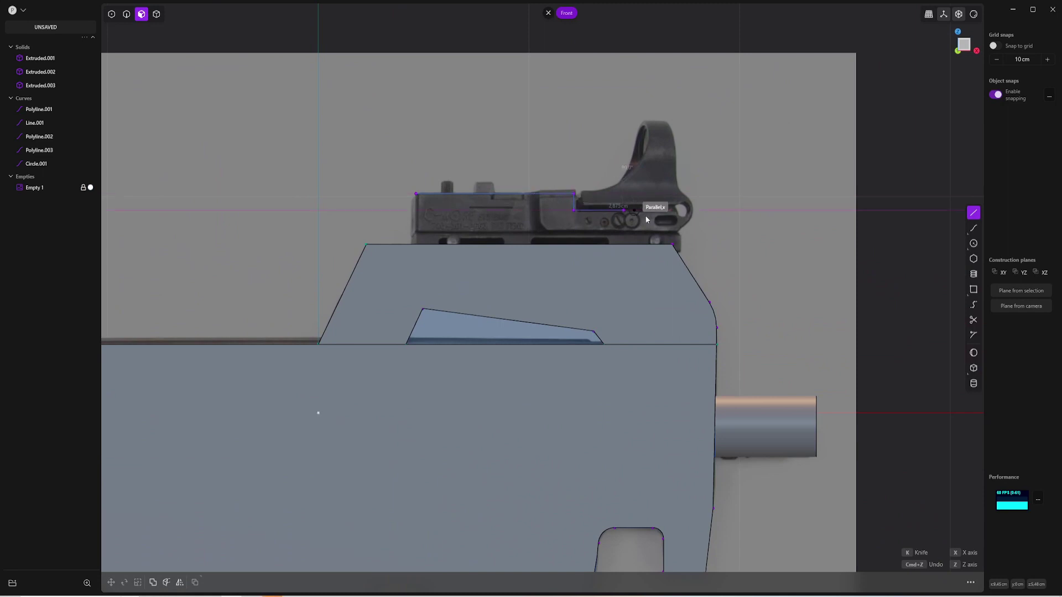
click(678, 251)
click(416, 251)
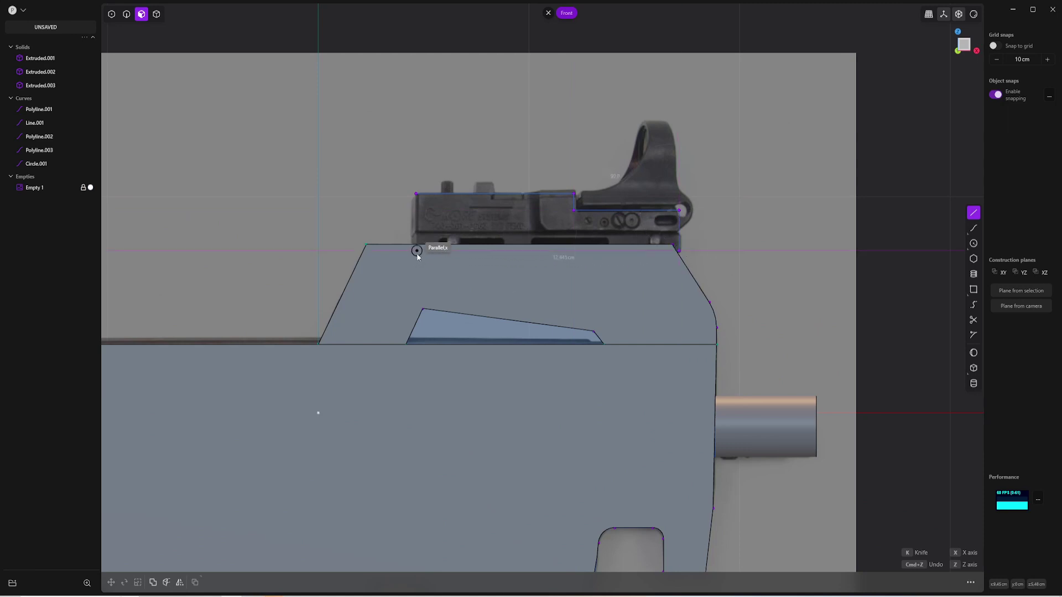
click(416, 194)
Extrude the stepped sight base profile symmetrically to both sides of the sketch plane
middle_drag(494, 214, 584, 260)
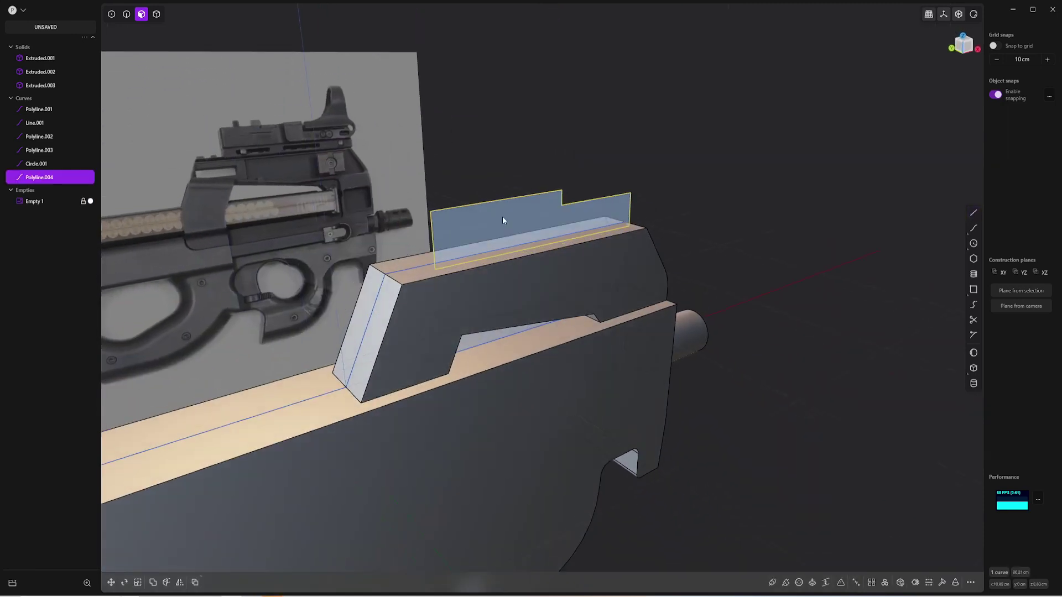
key(e)
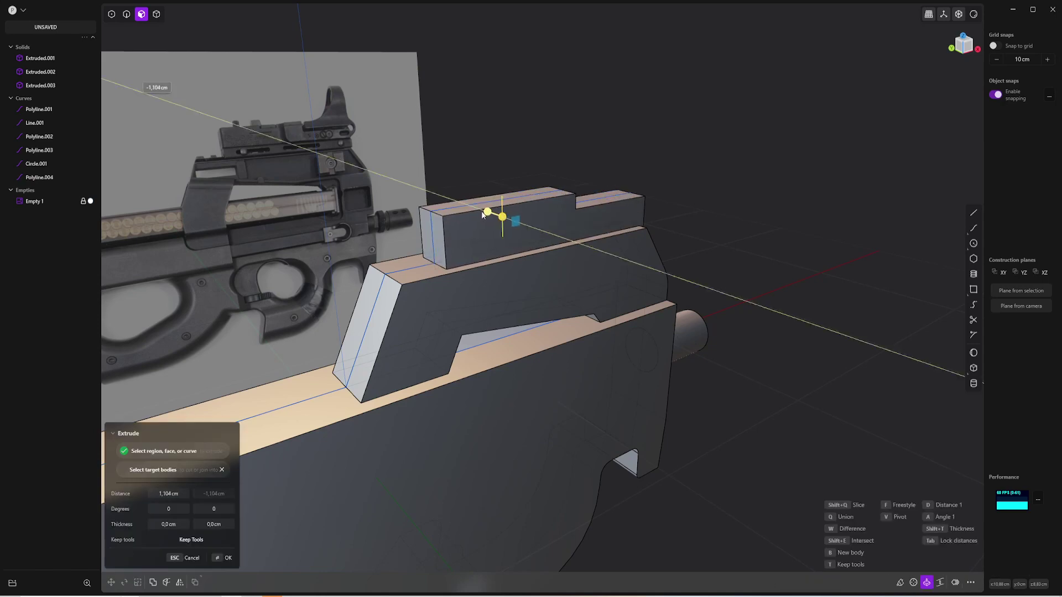
drag(483, 214, 490, 215)
right_click(715, 211)
click(715, 212)
middle_drag(698, 212, 633, 224)
Draw a curve from the upper corner of the base's step along the sight's concave rear edge to its tip
key(KP_3)
key(KP_1)
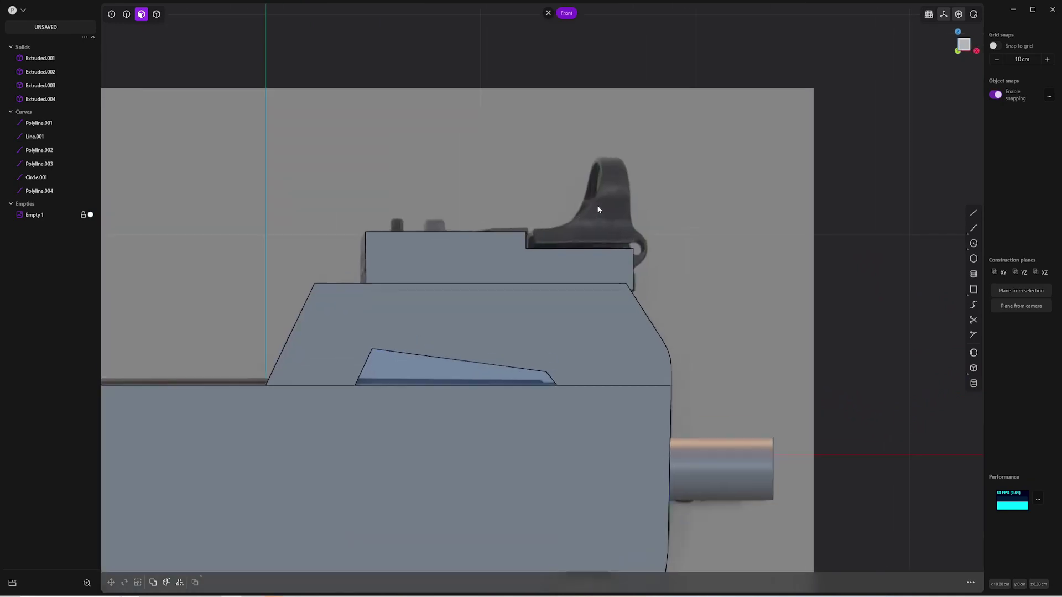
scroll(762, 221, up, 2)
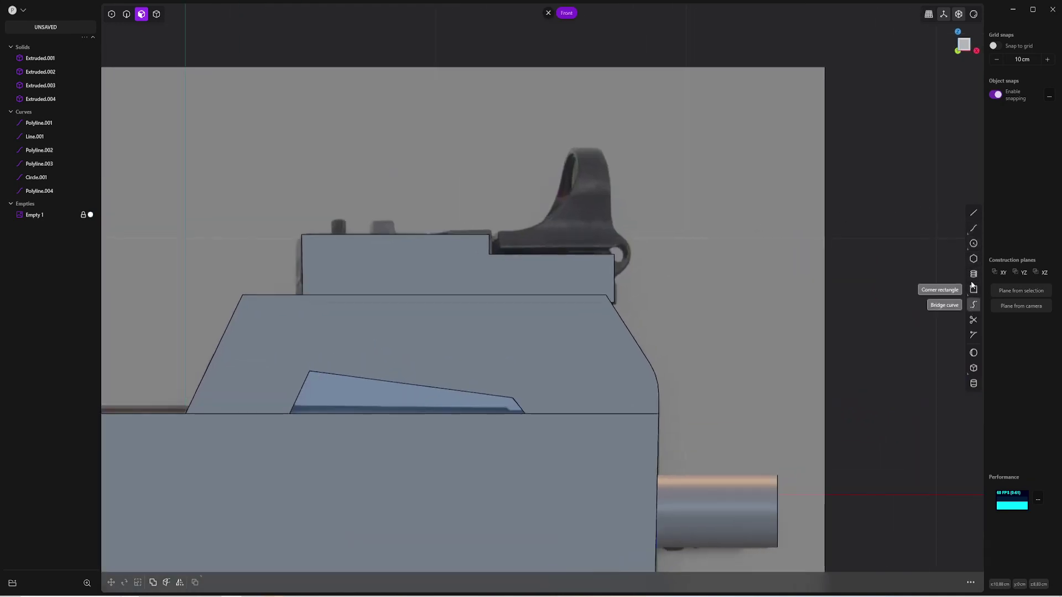
click(973, 228)
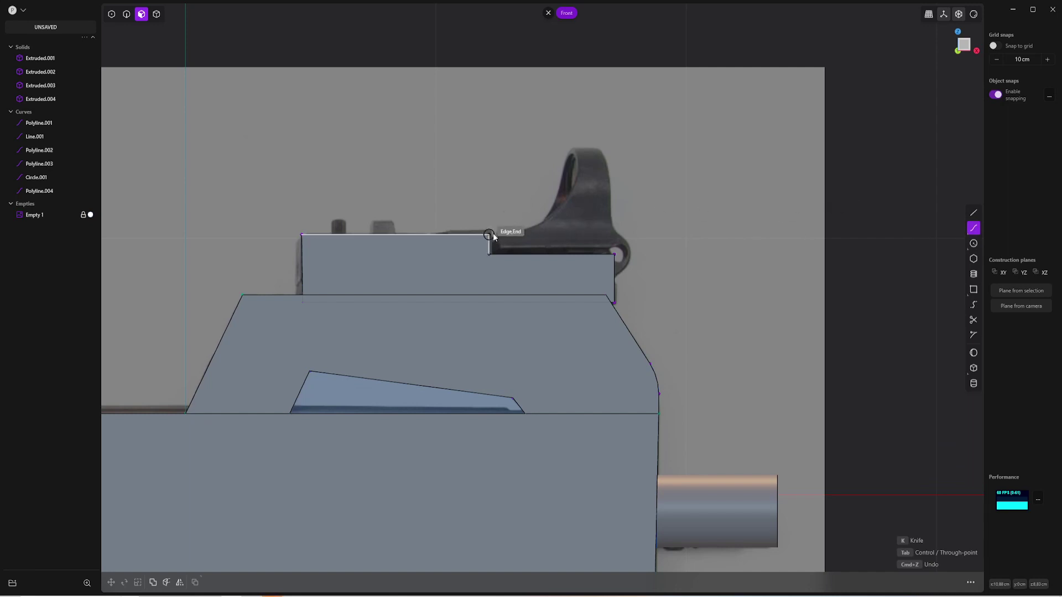
click(493, 234)
click(528, 228)
click(560, 209)
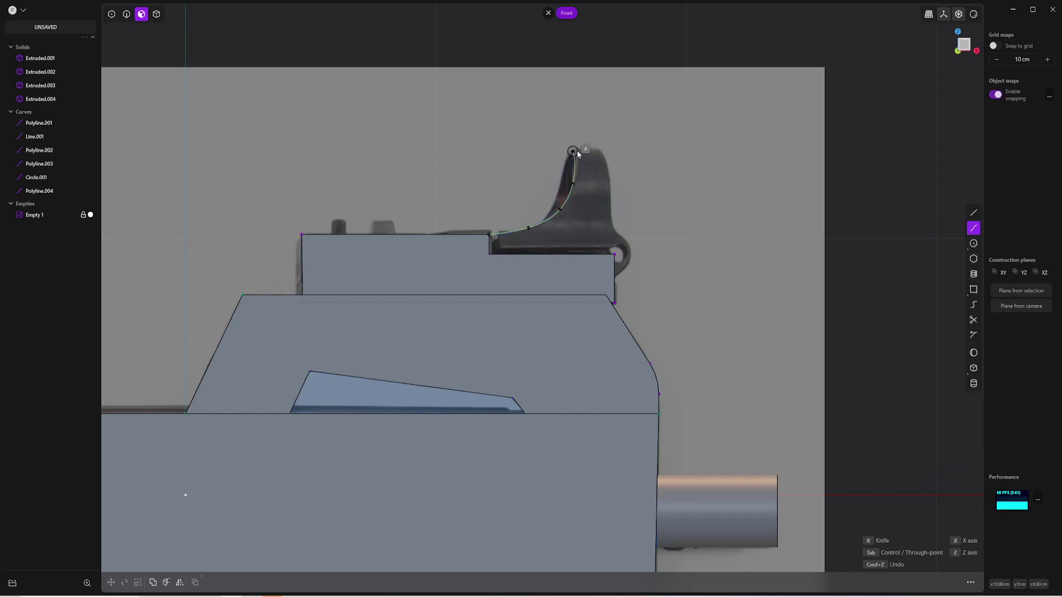
click(579, 148)
right_click(579, 149)
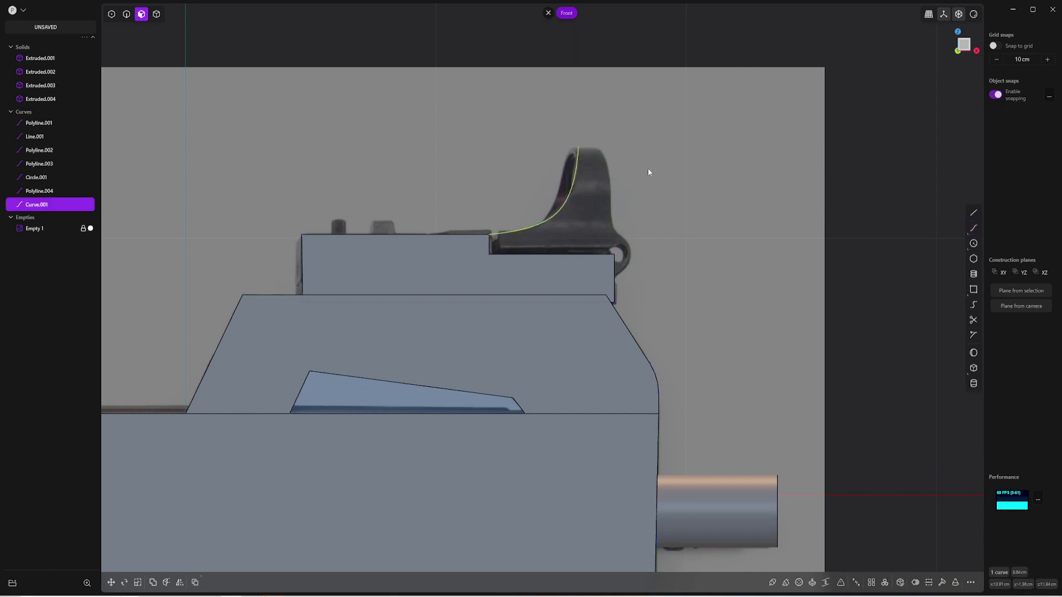
click(975, 212)
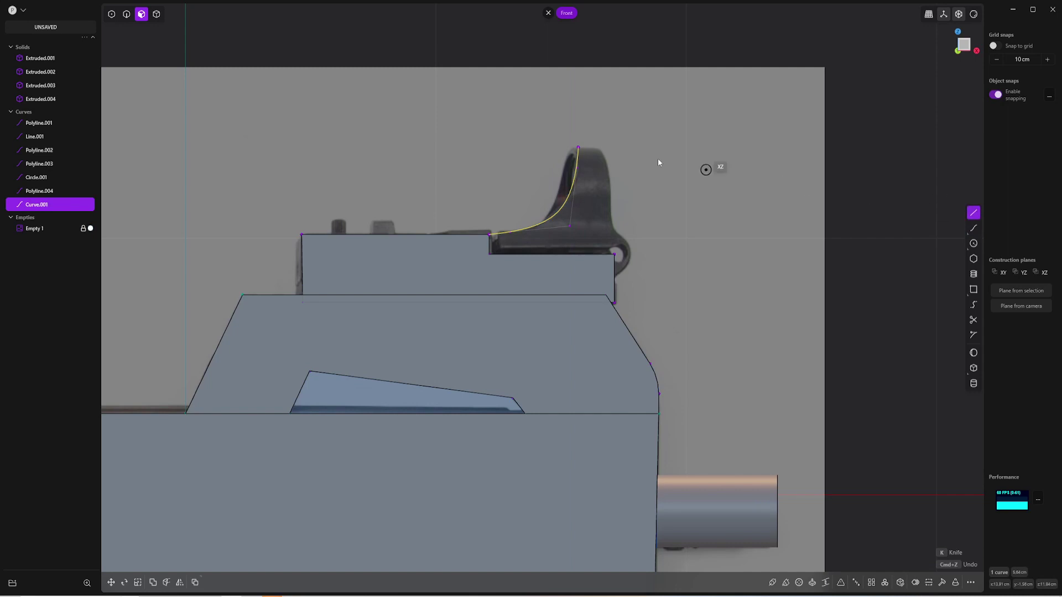
click(578, 147)
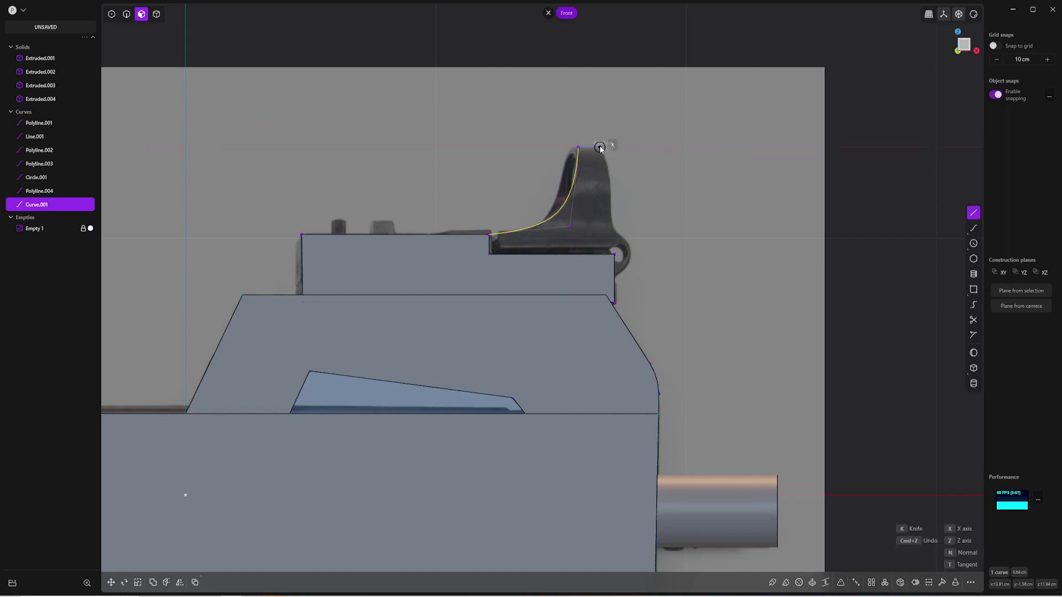
click(600, 147)
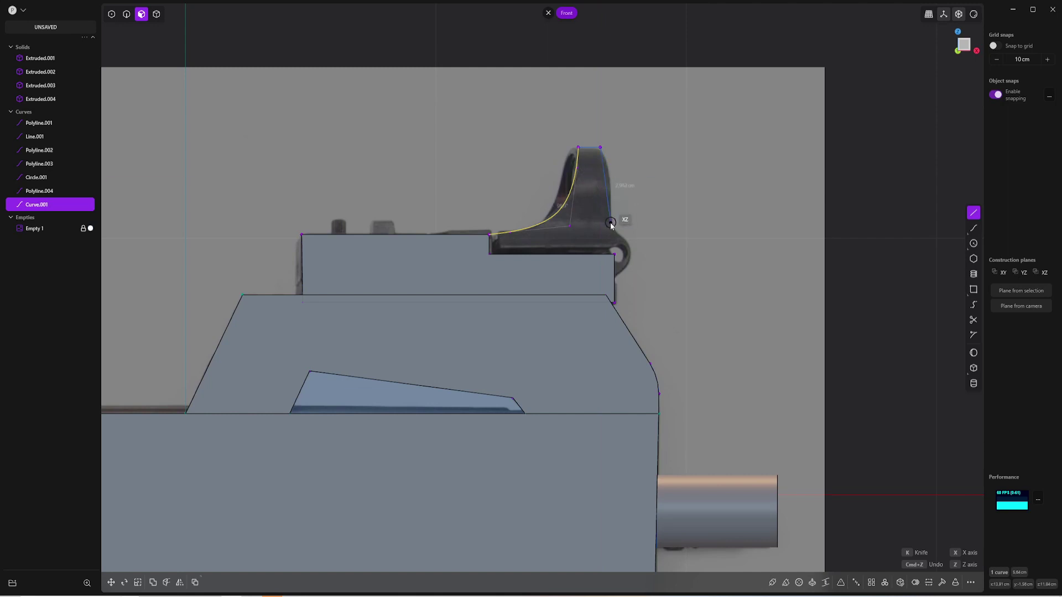
key(ctrl+z)
key(Escape)
Close the sight outline with a polyline from the curve's upper end down the front edge and along the base step to its start
click(973, 227)
click(973, 213)
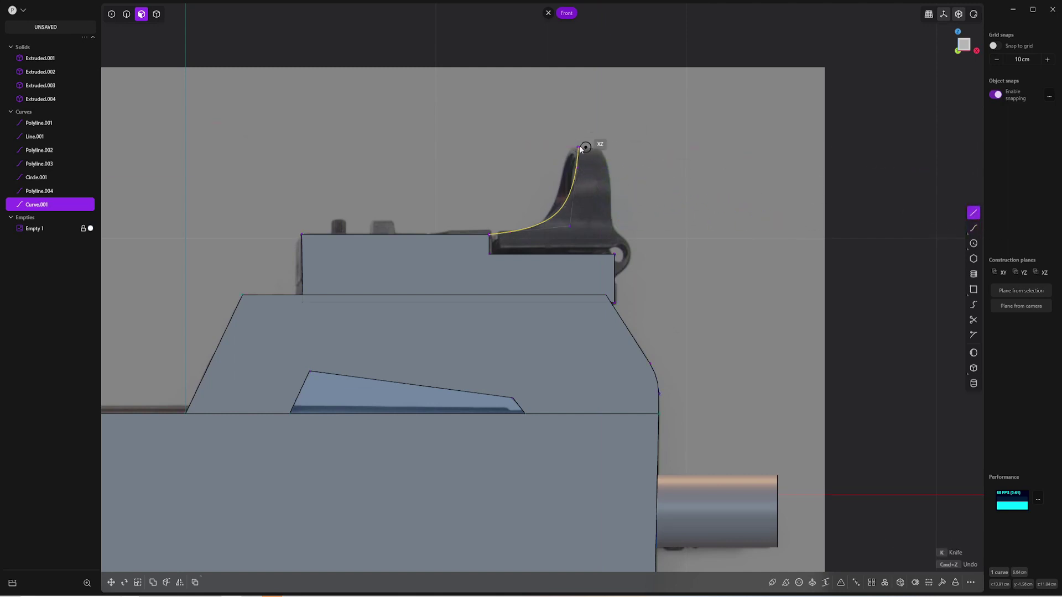
click(600, 148)
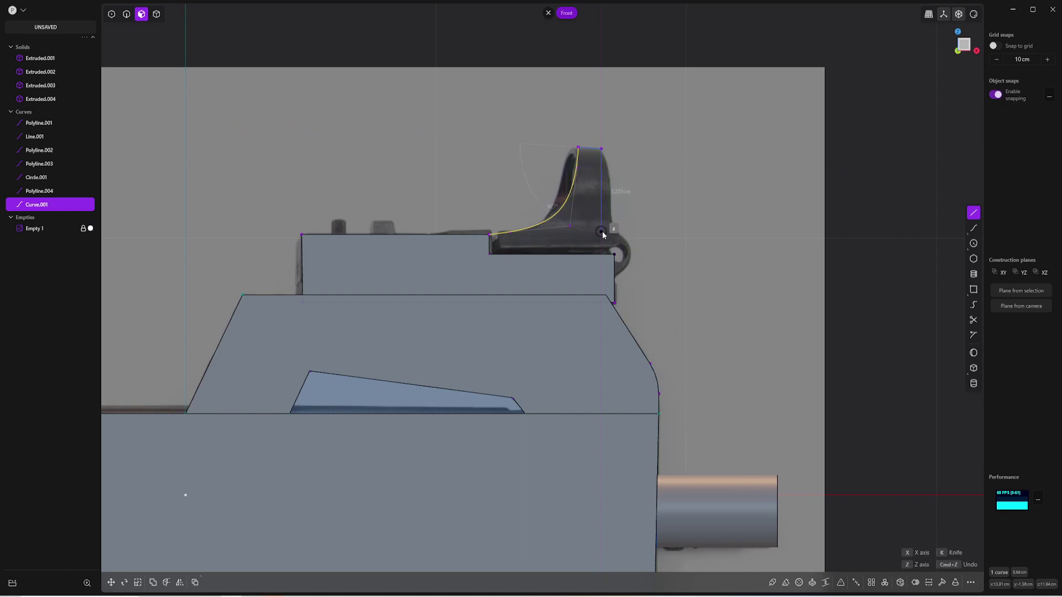
click(601, 232)
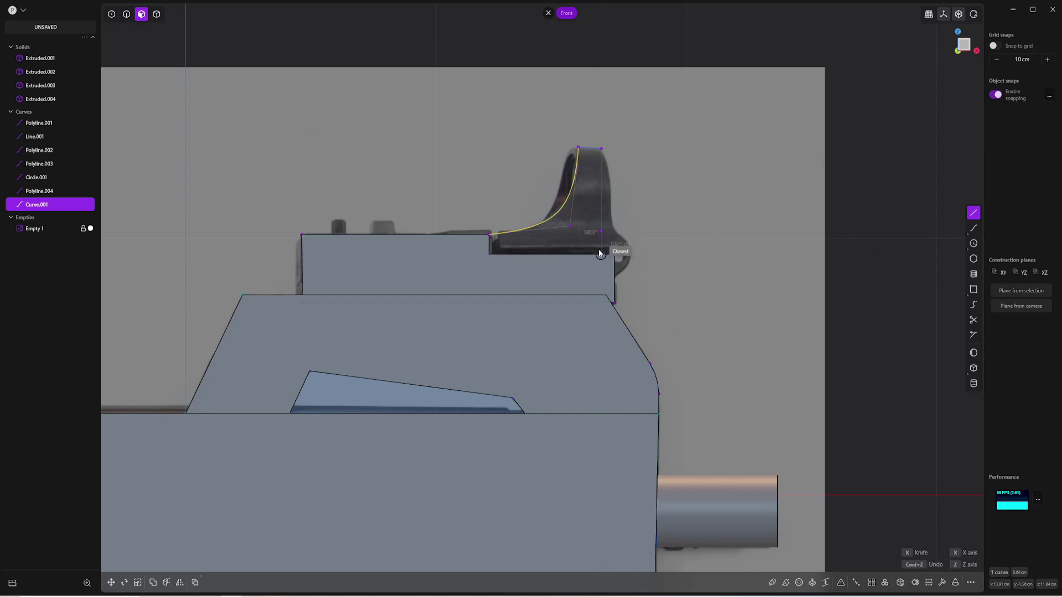
click(601, 253)
click(489, 254)
click(489, 234)
right_click(503, 211)
Try to extrude the closed sight profile across the width of the sight base
middle_drag(506, 211, 612, 264)
scroll(558, 222, down, 6)
scroll(612, 268, up, 5)
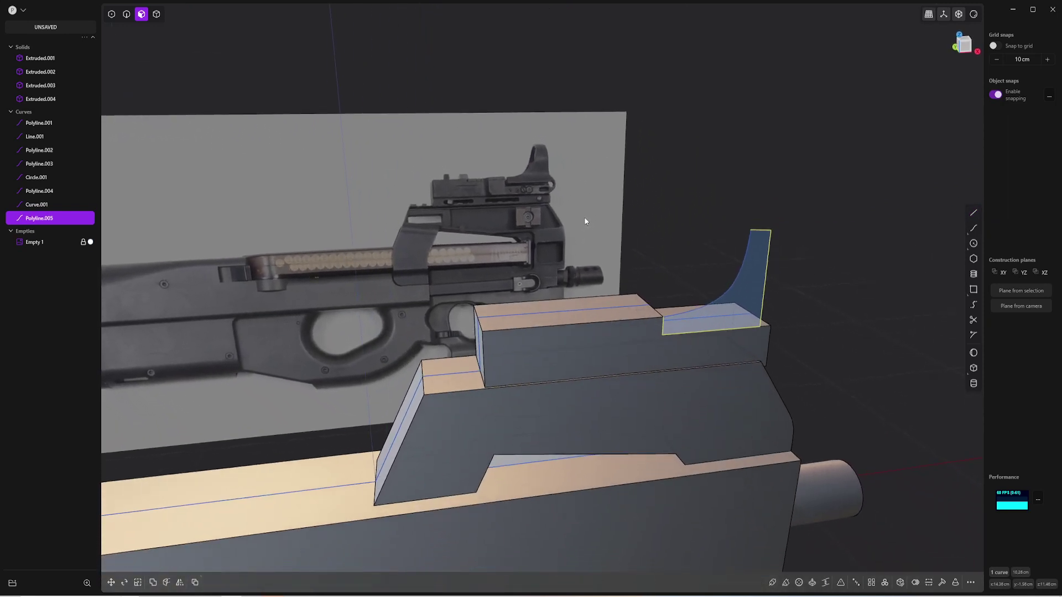
click(806, 303)
key(e)
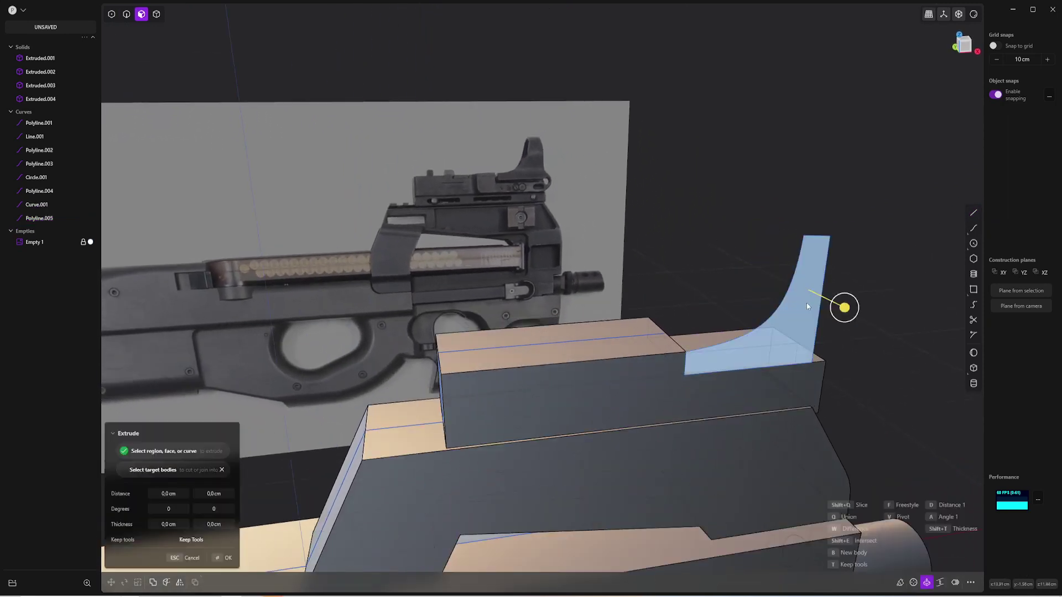
drag(843, 308, 648, 320)
right_click(864, 289)
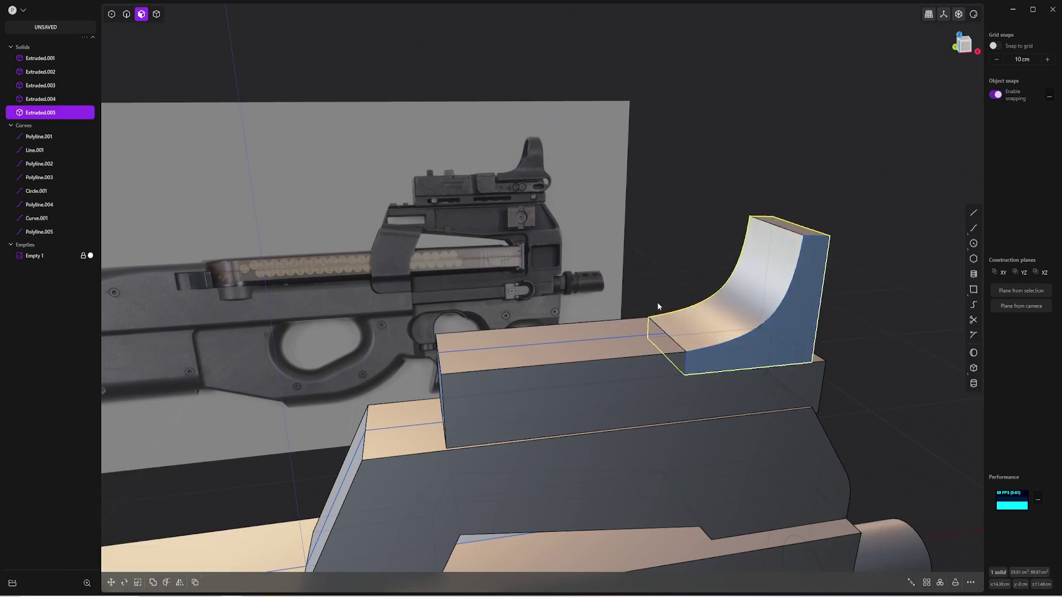
middle_drag(661, 307, 882, 263)
key(ctrl+z)
Extrude the sight profile across the sight base into a separate solid
key(e)
drag(892, 261, 748, 297)
middle_drag(747, 297, 677, 272)
right_click(808, 251)
click(808, 251)
middle_drag(808, 251, 747, 252)
key(2)
click(753, 197)
key(x)
key(ctrl+z)
Draw a circle spanning the sight's front face from one side edge to the other
scroll(747, 252, up, 1)
click(974, 246)
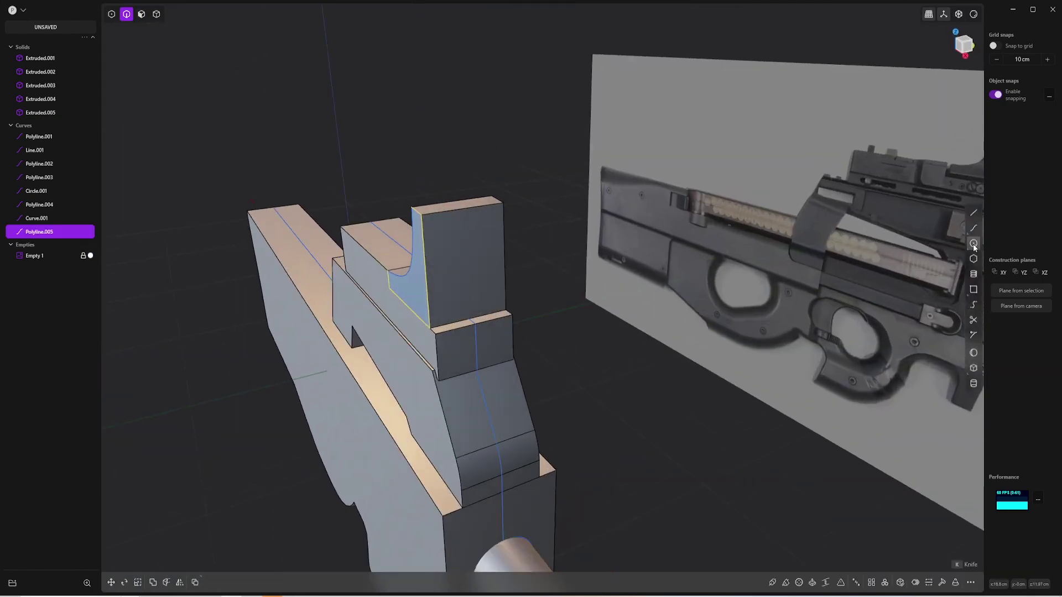
click(957, 227)
middle_drag(424, 247, 423, 254)
click(423, 261)
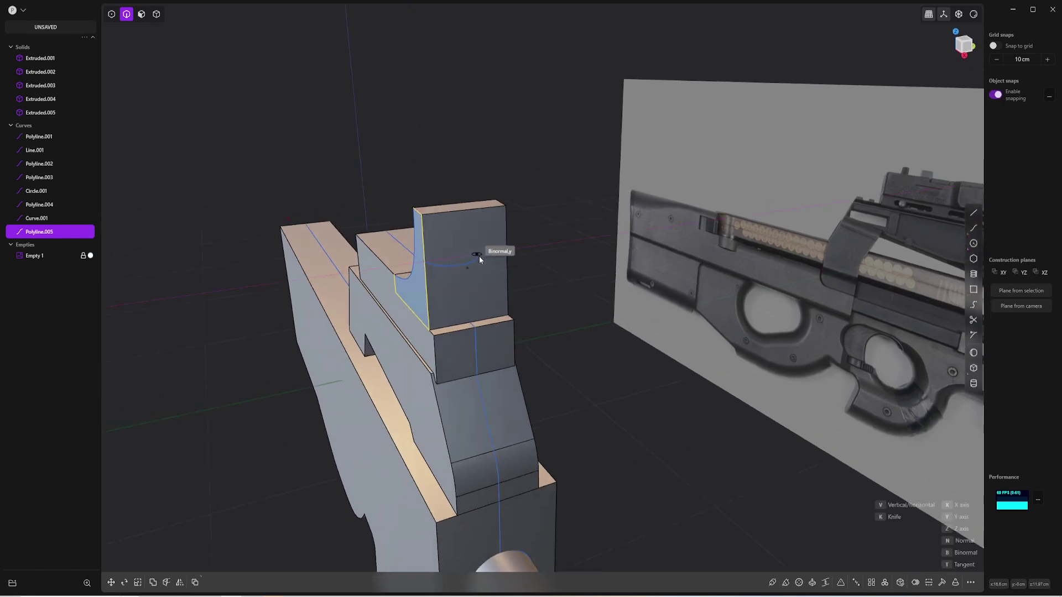
click(506, 248)
middle_drag(471, 232, 528, 237)
key(r)
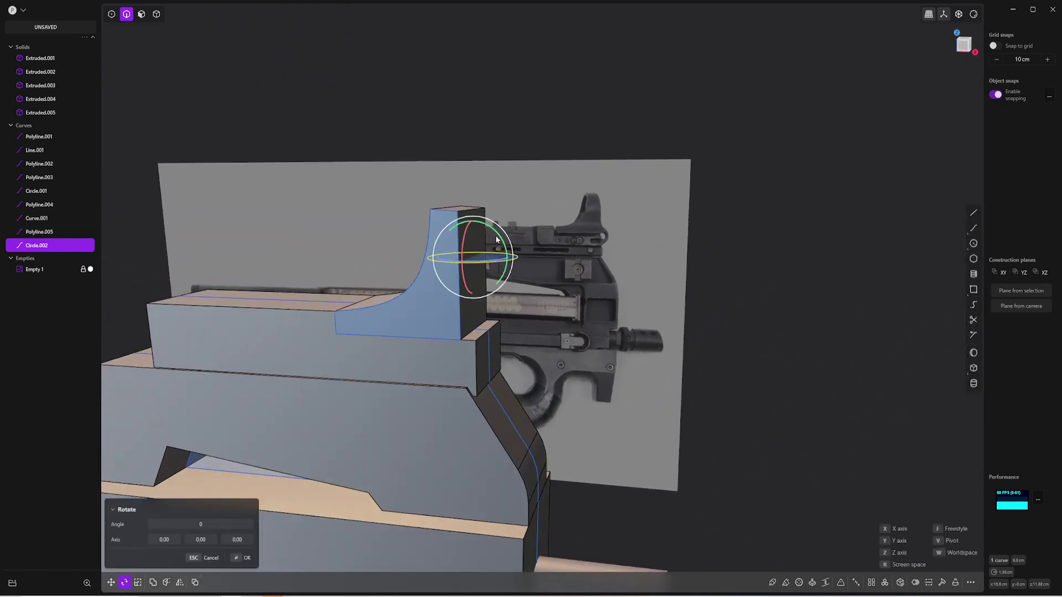
key(w)
key(r)
drag(504, 246, 503, 244)
key(Escape)
click(734, 220)
Rotate the circle upright so that it lies flat on the sight's front face
mouse_move(522, 265)
middle_down()
mouse_move(568, 216)
mouse_move(530, 275)
middle_up()
click(529, 275)
text(r60)
ctrl+drag(534, 285, 527, 294)
key(Return)
click(609, 264)
Imprint the upright circle onto the sight solid and hide all curves in the viewport
middle_drag(610, 264, 395, 214)
key(4)
click(397, 219)
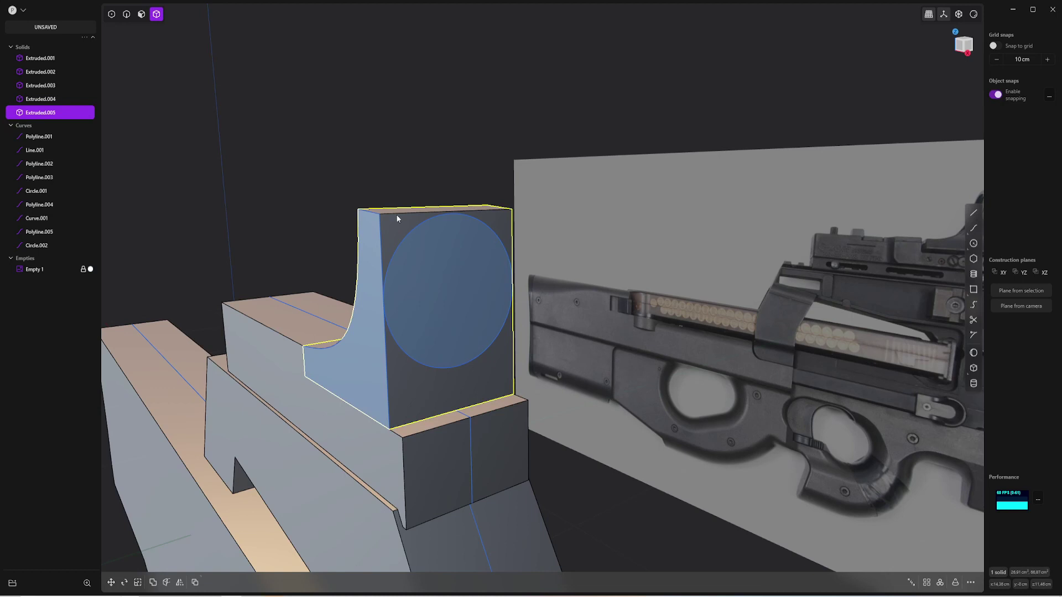
key(i)
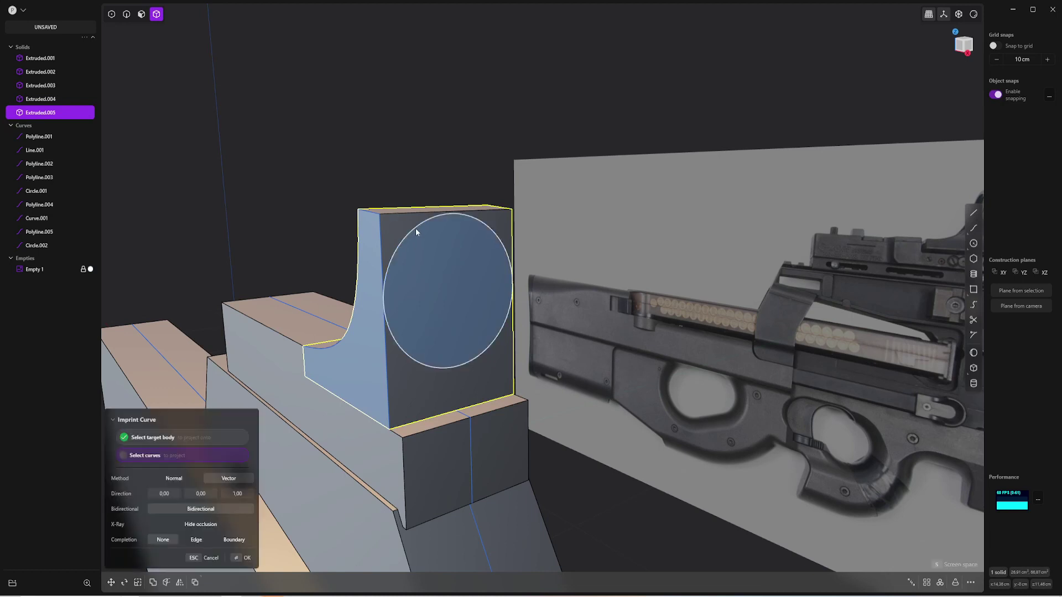
click(416, 231)
key(Return)
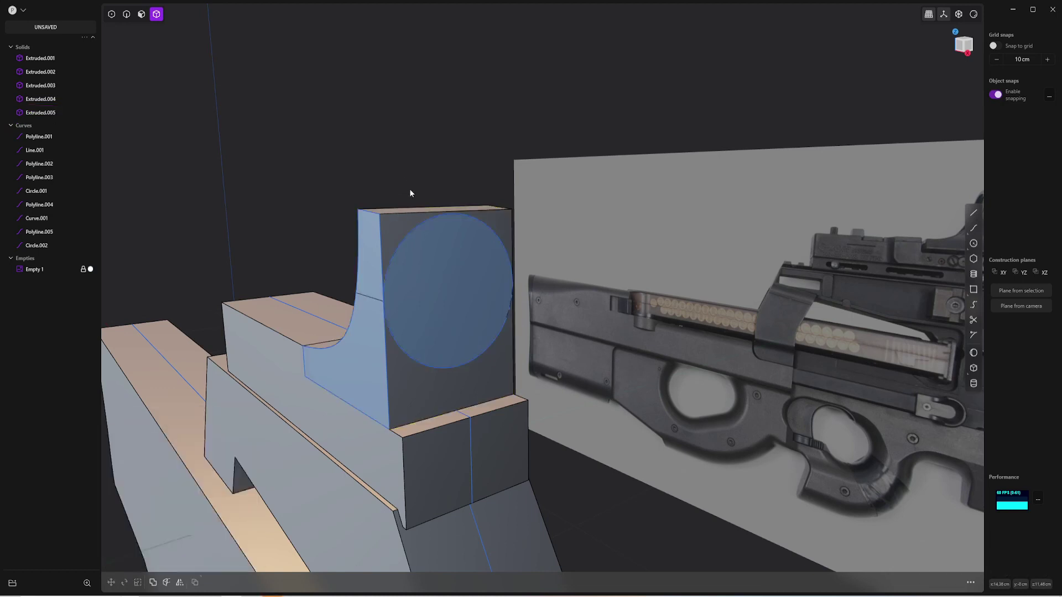
key(3)
click(75, 125)
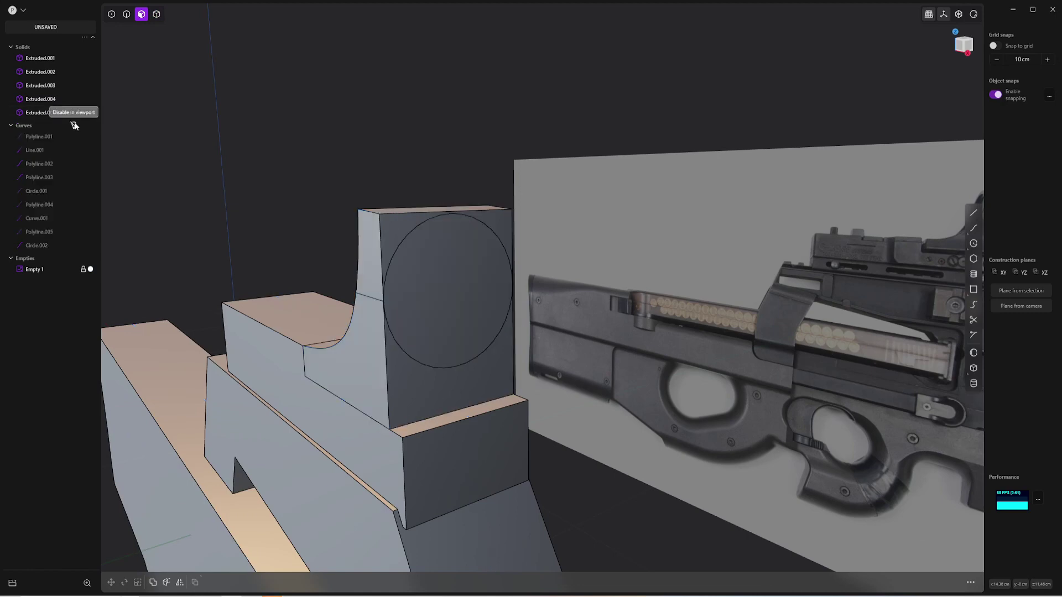
Delete the sight's corner faces outside the imprinted circle together with its upper side and top faces
click(387, 229)
middle_drag(398, 228, 653, 233)
shift+click(503, 238)
key(Delete)
middle_drag(521, 223, 501, 255)
click(503, 250)
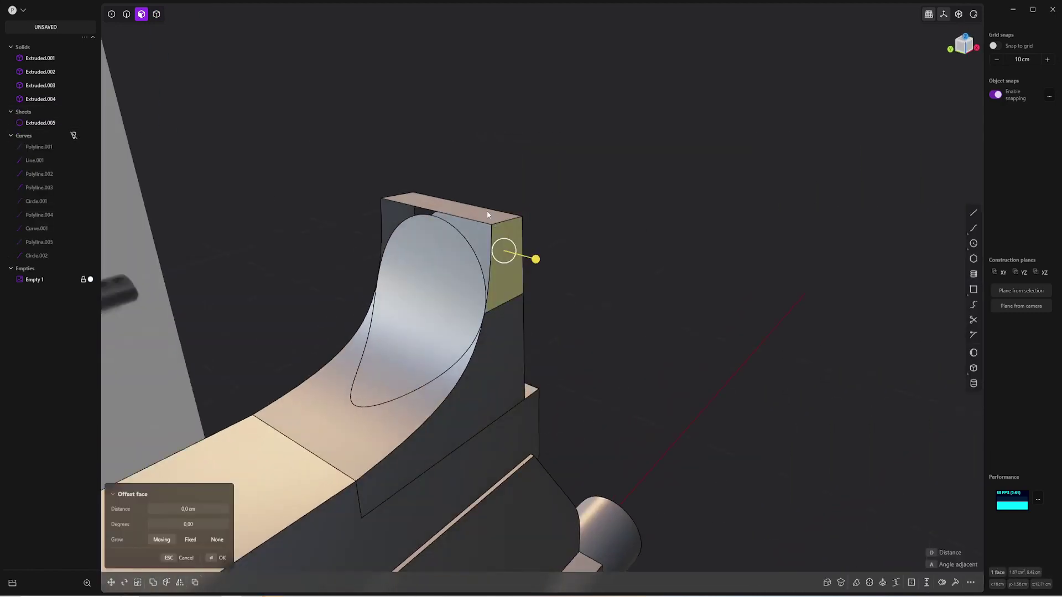
shift+click(486, 212)
shift+click(391, 214)
key(Delete)
Loft a curved surface between the sight's front and rear arc edges to close its rounded top
middle_drag(394, 211, 669, 224)
key(2)
click(474, 221)
shift+click(450, 213)
middle_drag(449, 213, 576, 203)
key(l)
key(Tab)
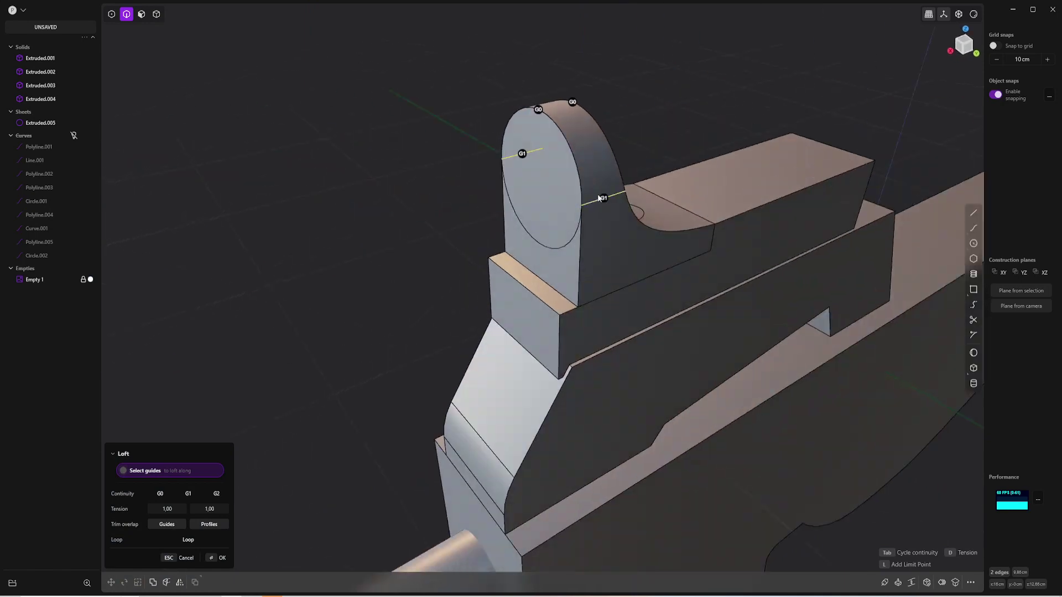
key(Return)
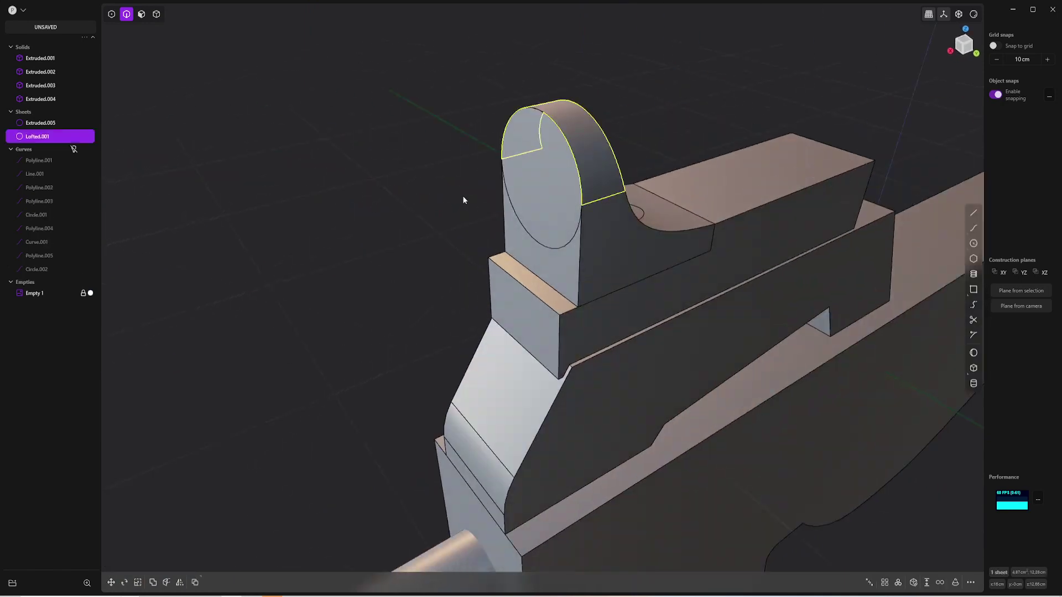
Join the lofted sheet and the open sight sheet into one closed body
click(513, 180)
key(4)
click(524, 149)
shift+click(583, 148)
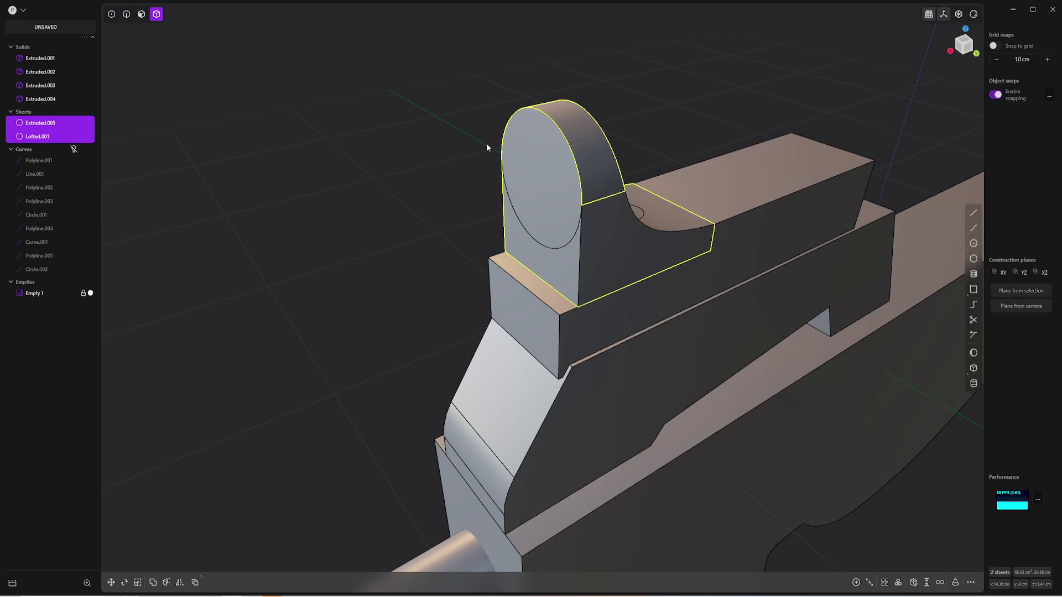
key(j)
middle_drag(489, 144, 353, 200)
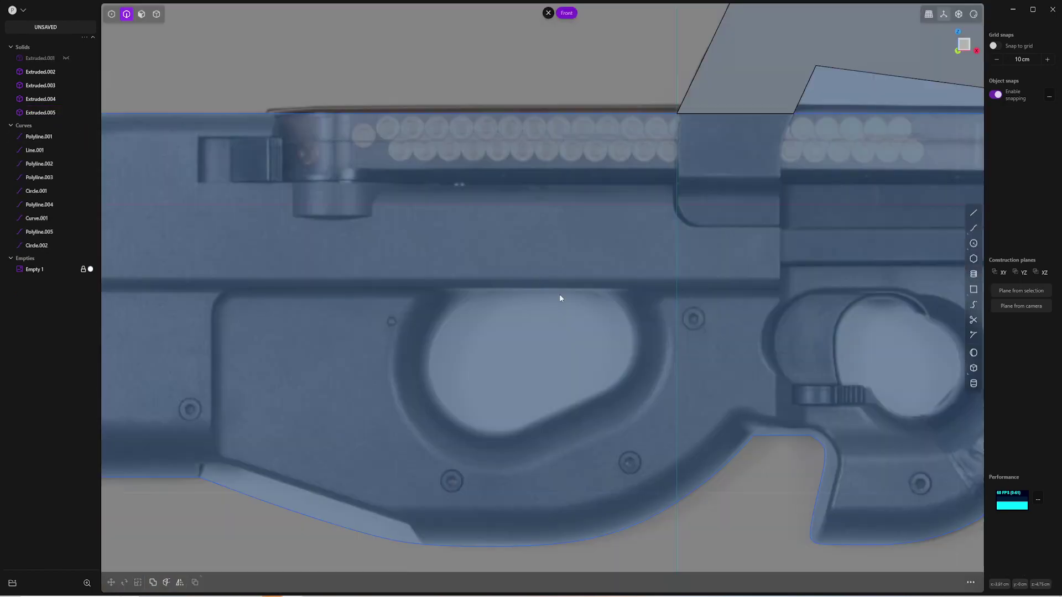
In the front view, draw a horizontal line about 6 cm long along the upper edge of the rear grip opening
click(973, 213)
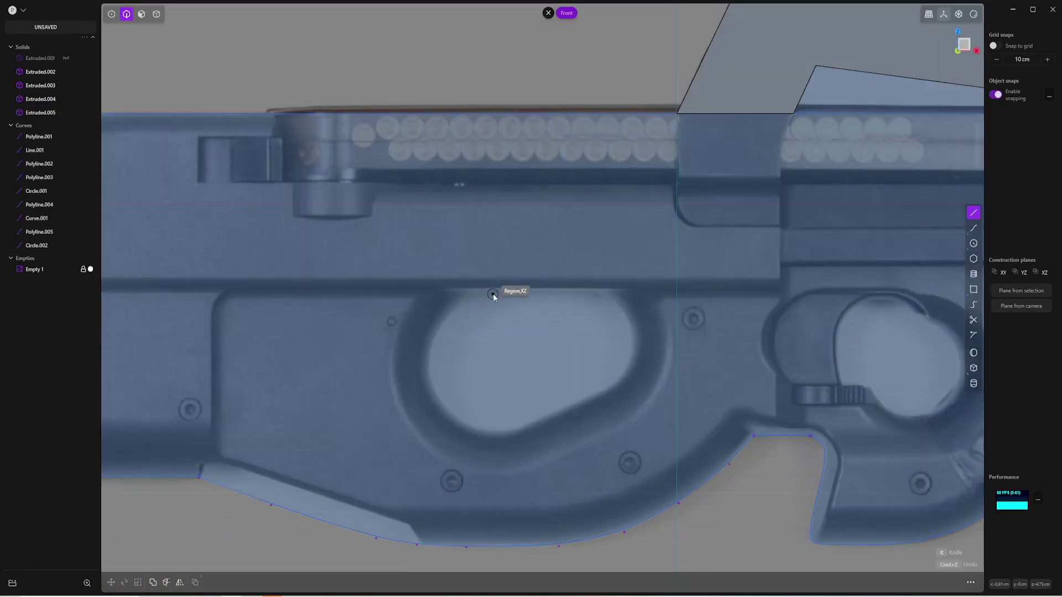
click(453, 289)
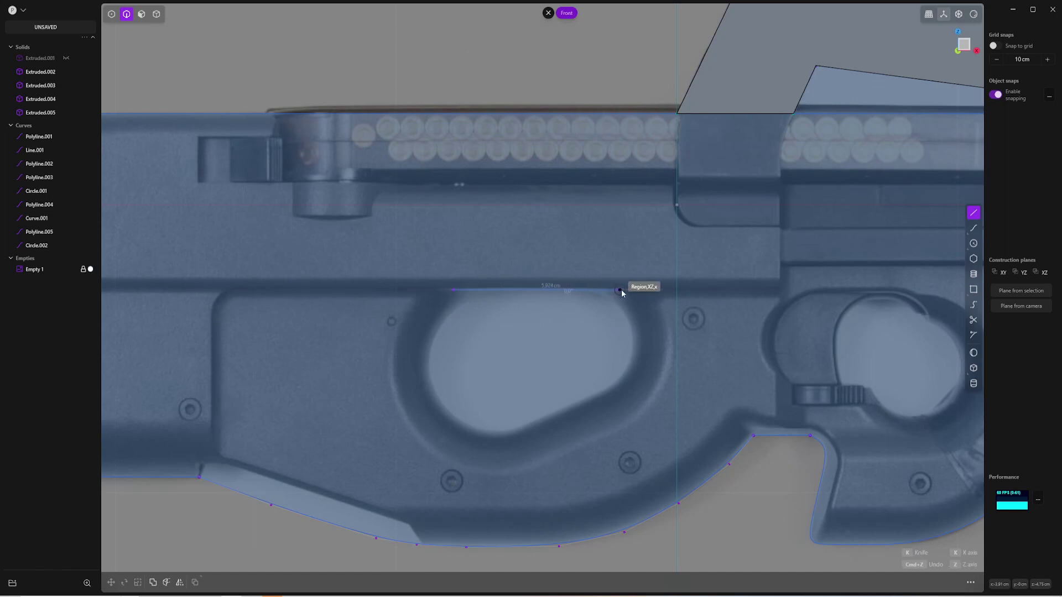
click(626, 290)
scroll(591, 339, up, 2)
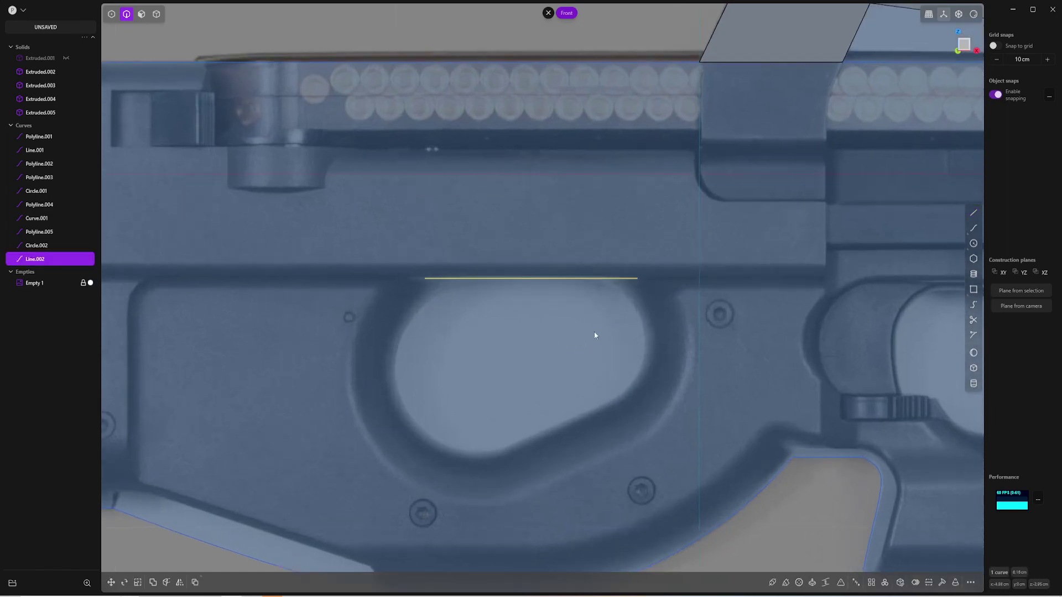
Draw a circle tangent to the line that follows the rounded front end of the grip opening
click(579, 279)
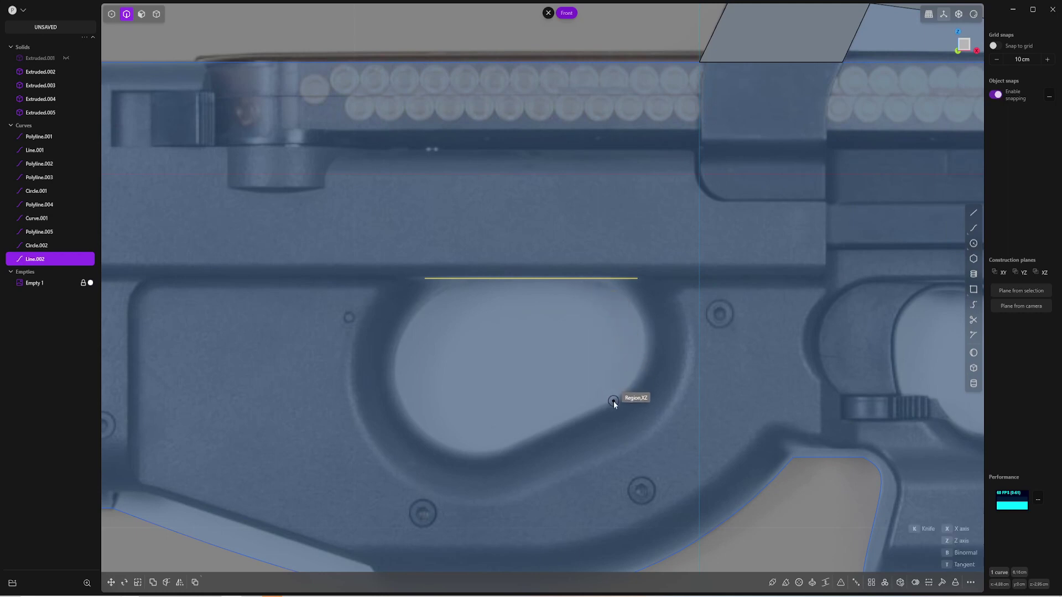
key(t)
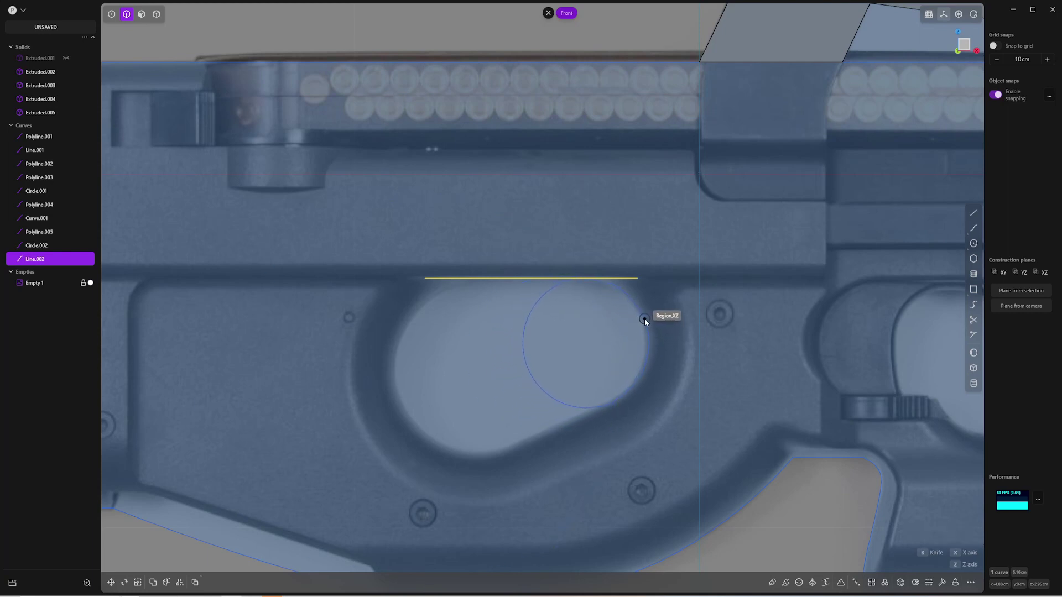
click(643, 321)
click(568, 457)
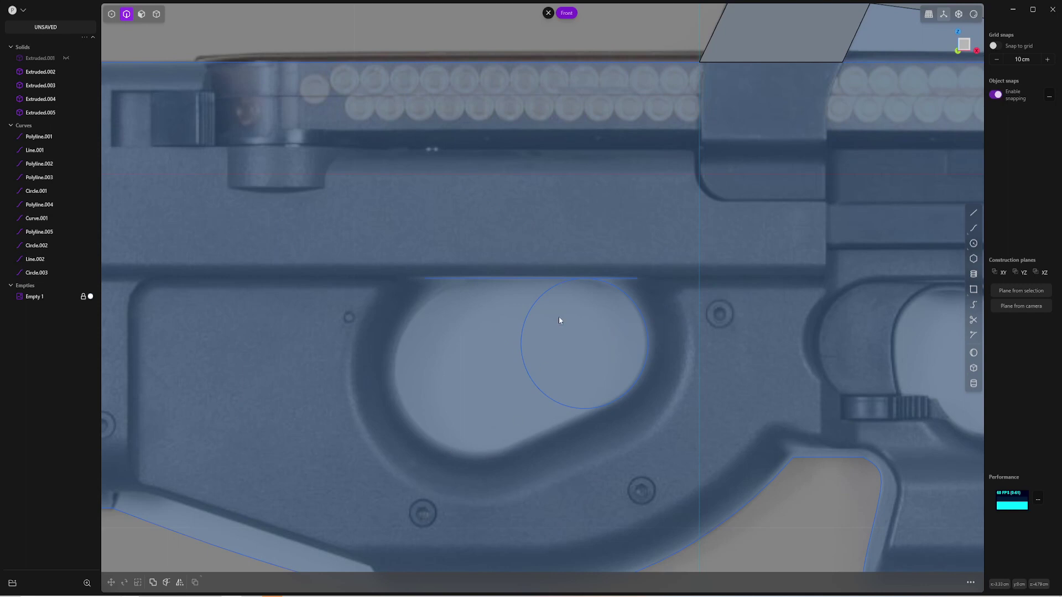
Draw a larger circle about 5 cm in diameter from the line, matching the grip opening's rounded rear end
click(975, 245)
drag(975, 245, 954, 245)
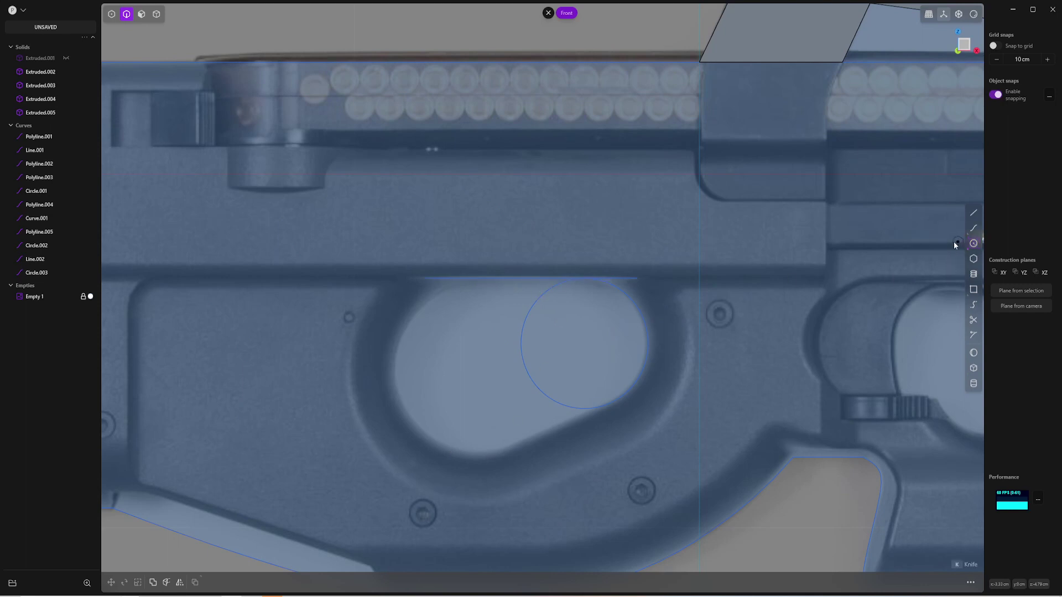
click(485, 280)
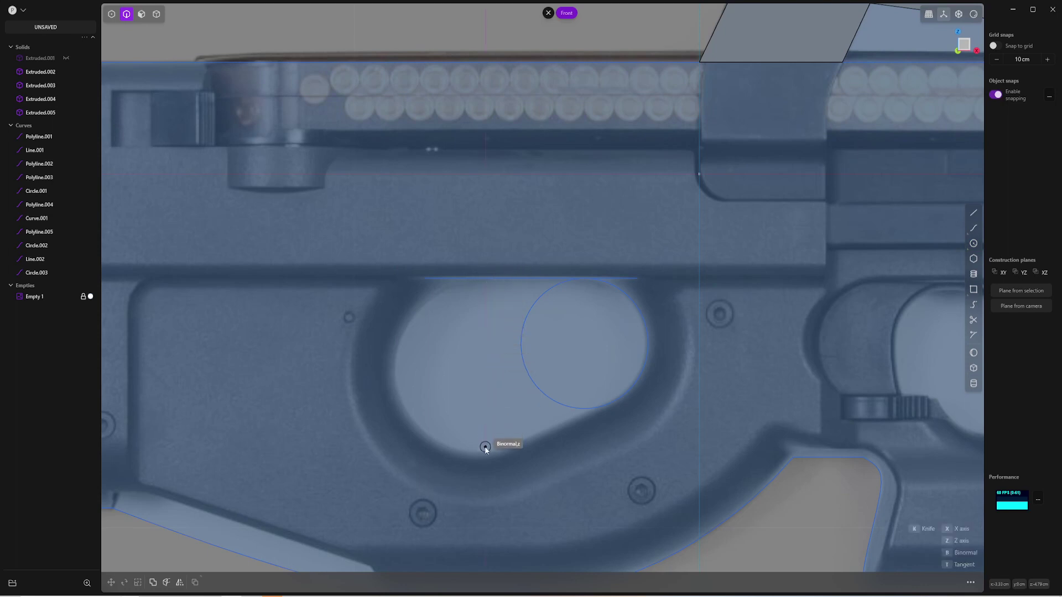
click(485, 453)
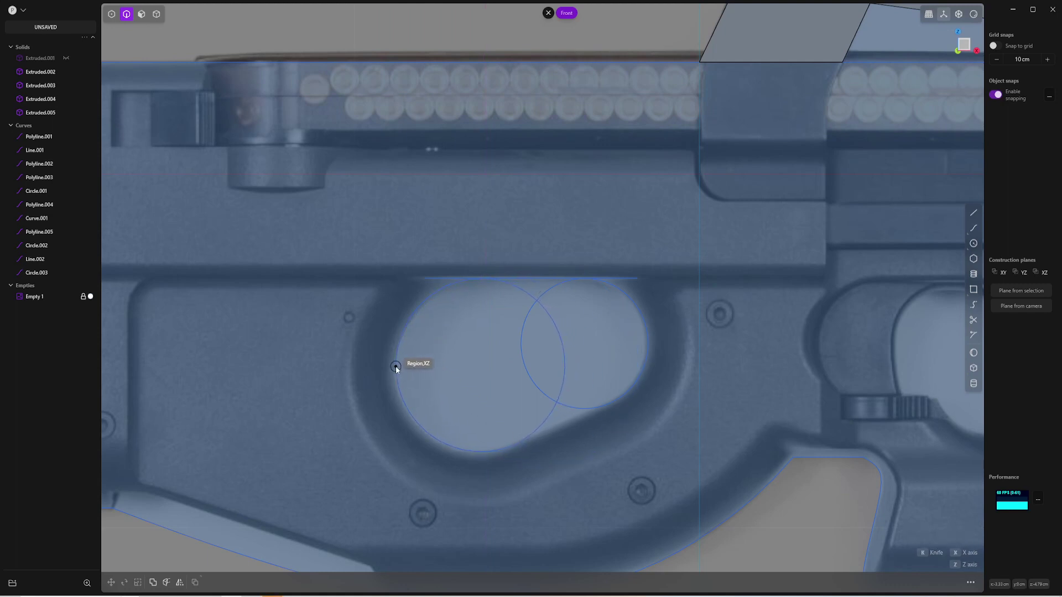
click(394, 366)
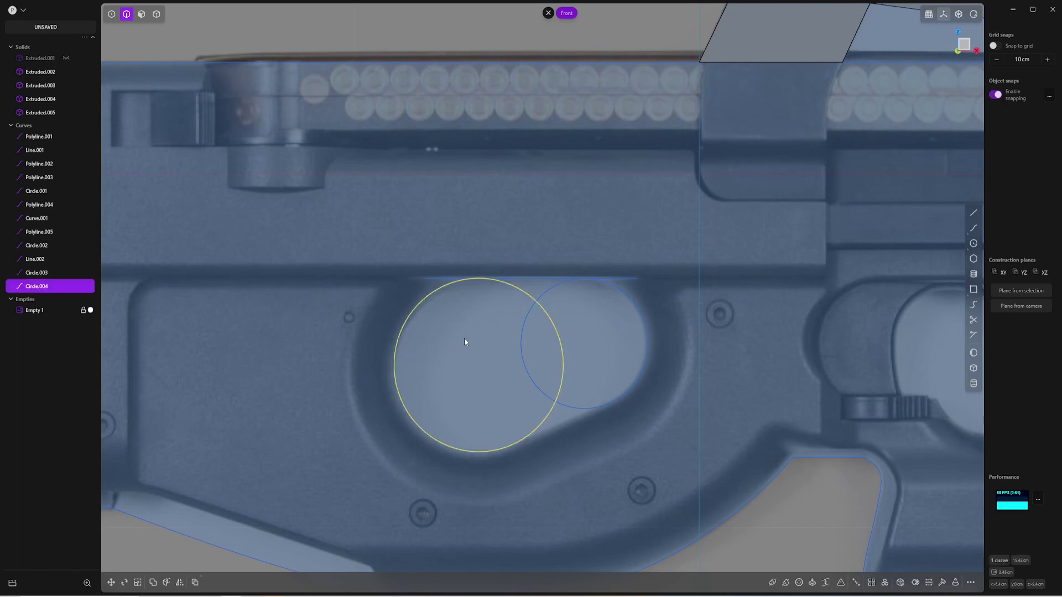
key(Escape)
Delete the horizontal line and draw a new one joining the highest points of the two circles
scroll(483, 318, up, 2)
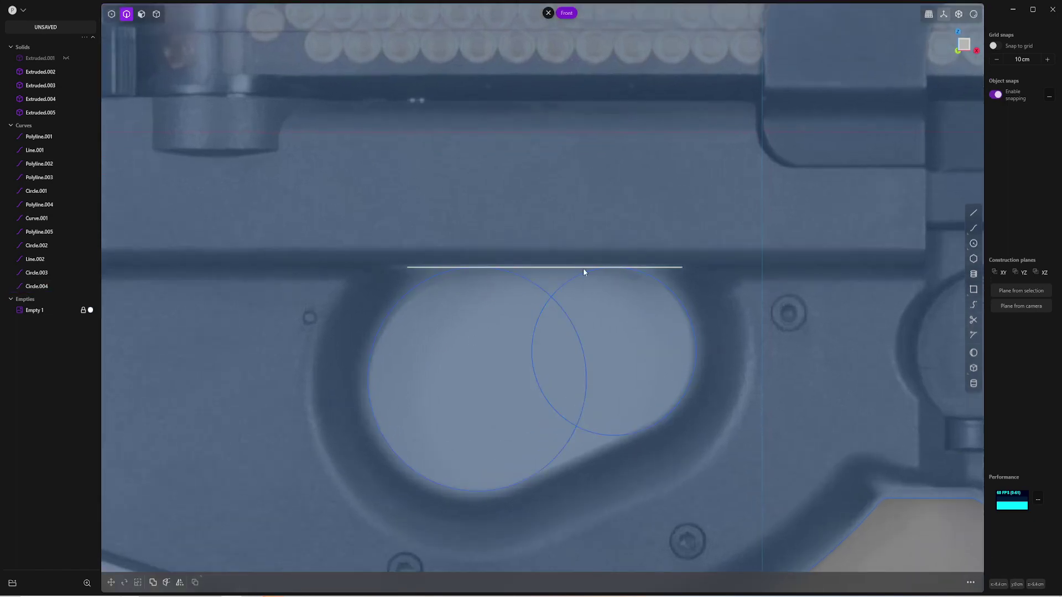
click(973, 319)
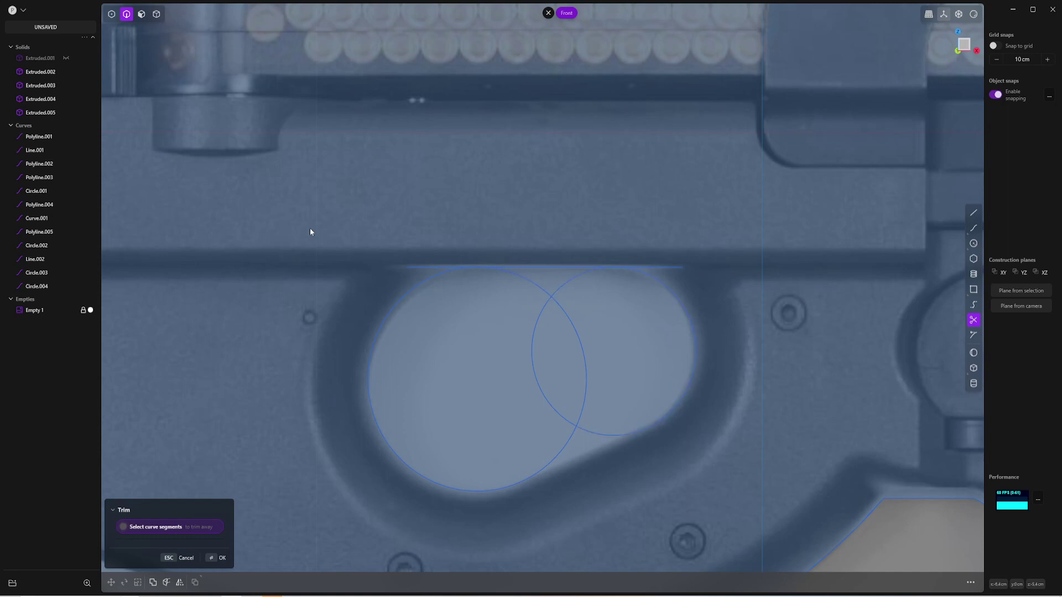
key(Escape)
click(549, 265)
key(Delete)
click(975, 215)
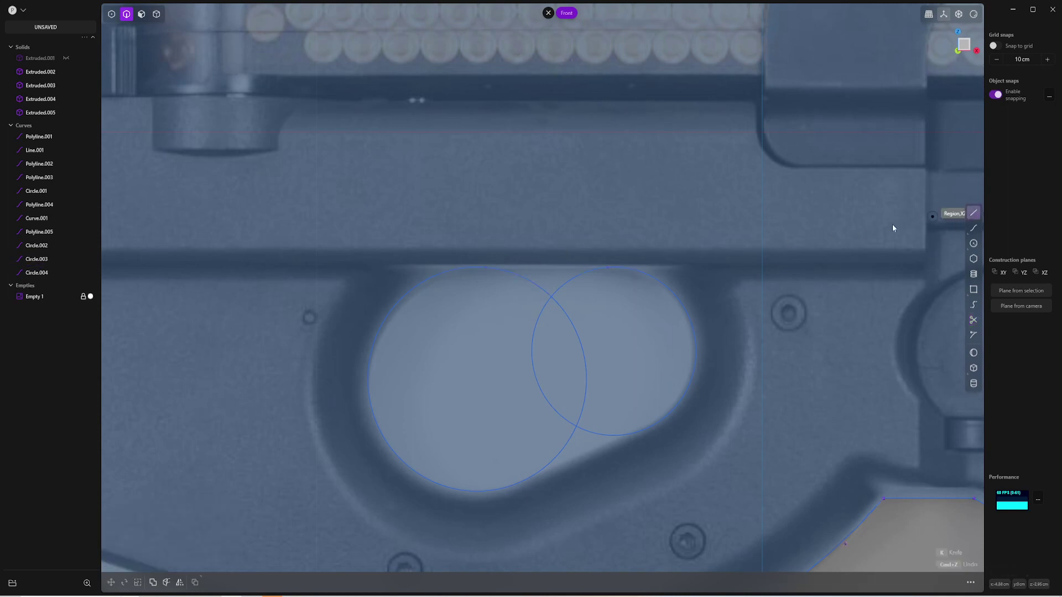
click(476, 268)
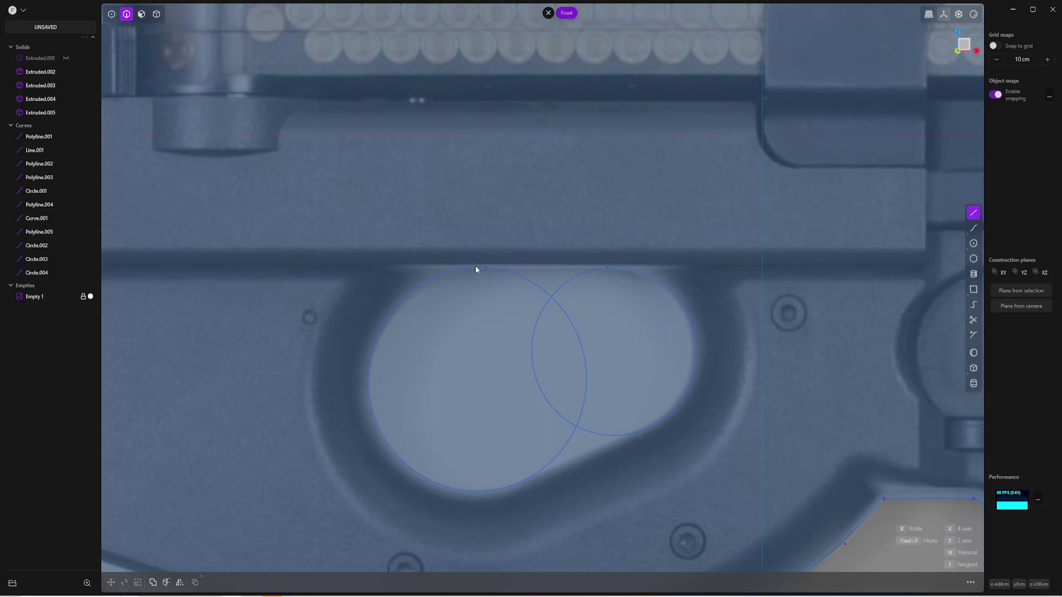
click(612, 268)
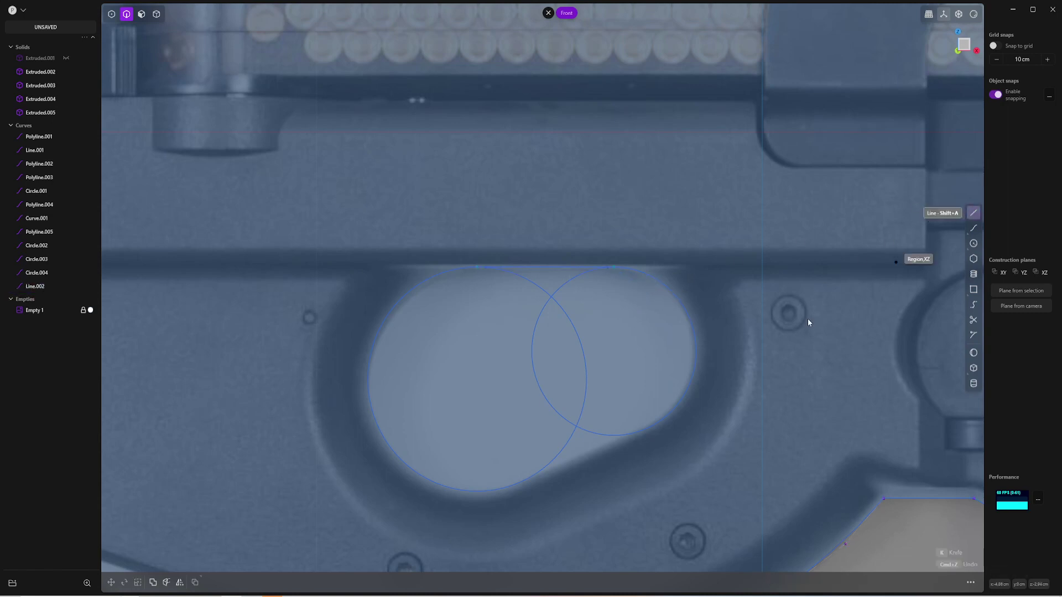
Draw a sloping tangent line joining the undersides of the two circles along the grip opening's lower edge
click(646, 432)
key(Escape)
key(shift+a)
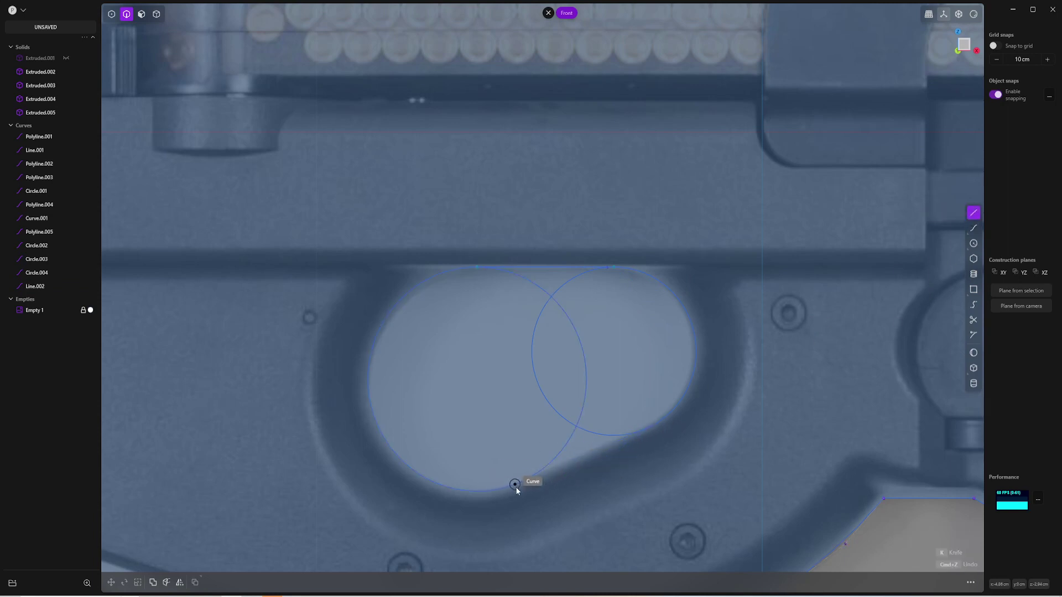
click(515, 487)
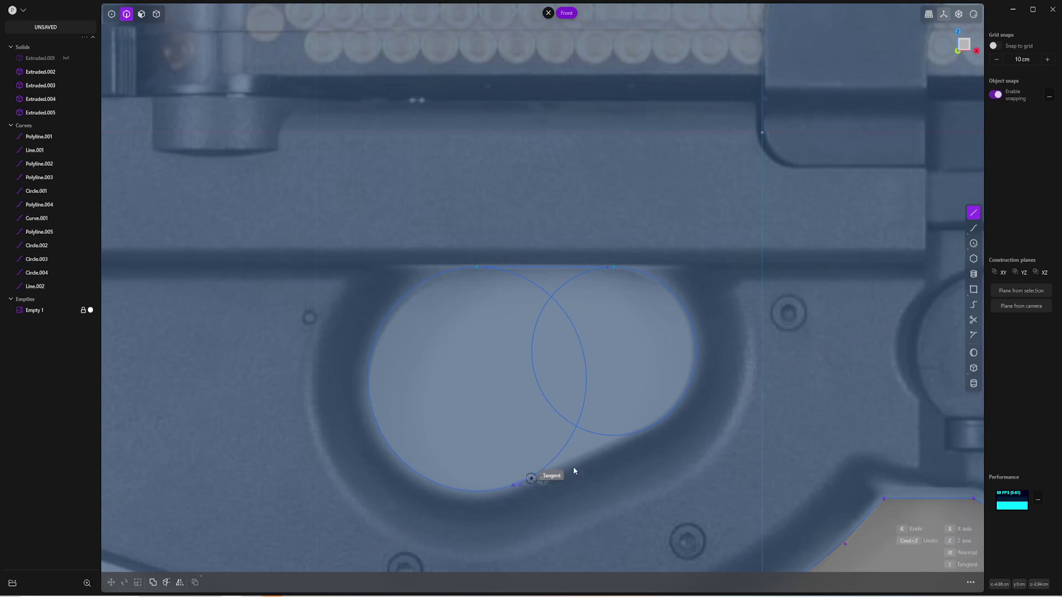
click(646, 430)
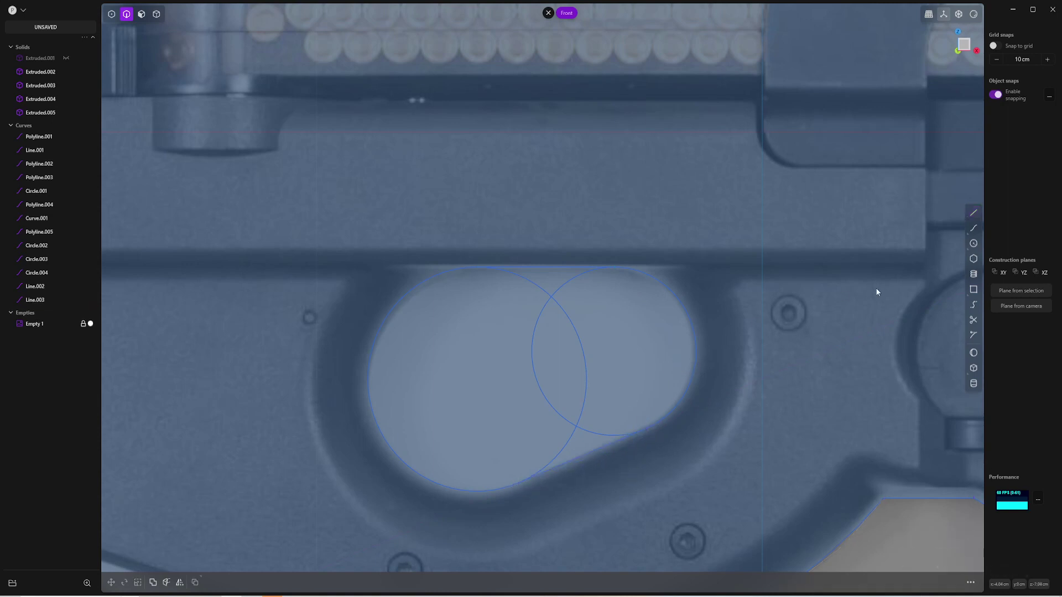
Trim away the inner arcs of both circles so only the grip opening's outer outline remains
click(973, 319)
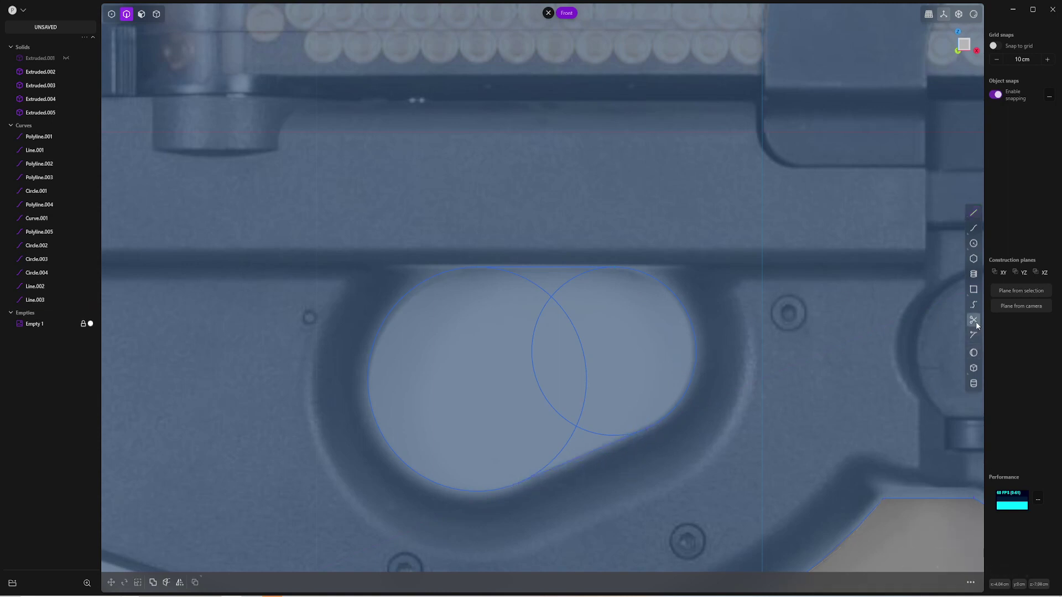
click(572, 283)
click(557, 303)
click(541, 320)
click(578, 444)
scroll(604, 407, down, 3)
key(Escape)
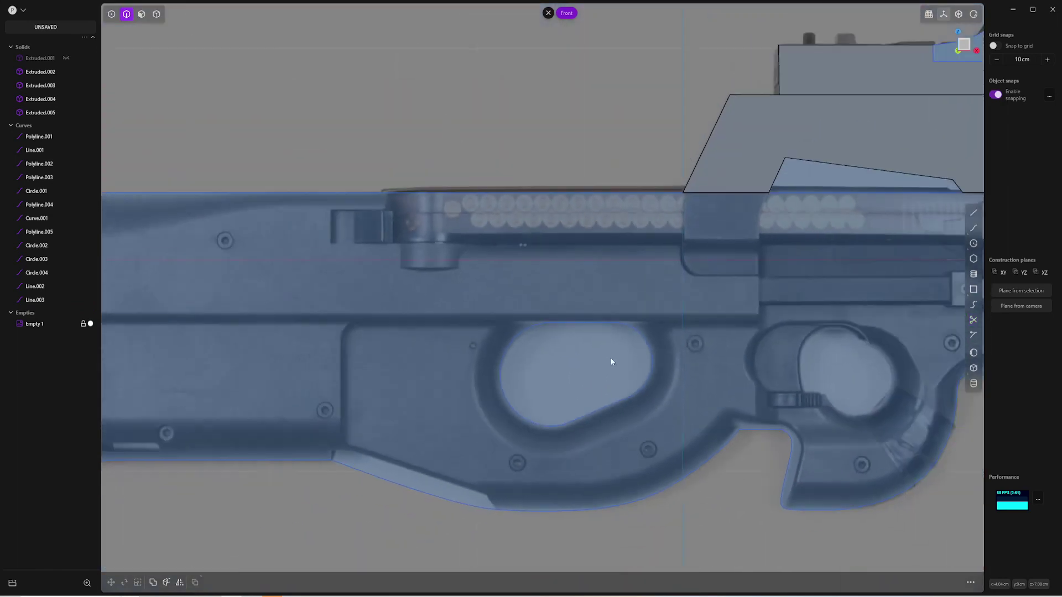
scroll(607, 350, down, 3)
middle_drag(607, 351, 635, 332)
key(4)
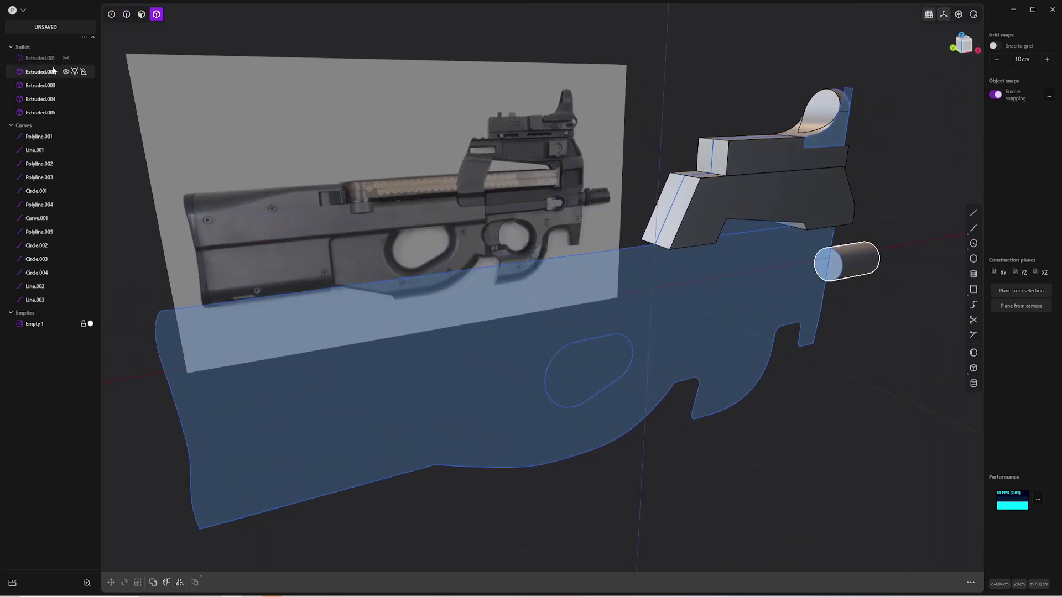
click(65, 57)
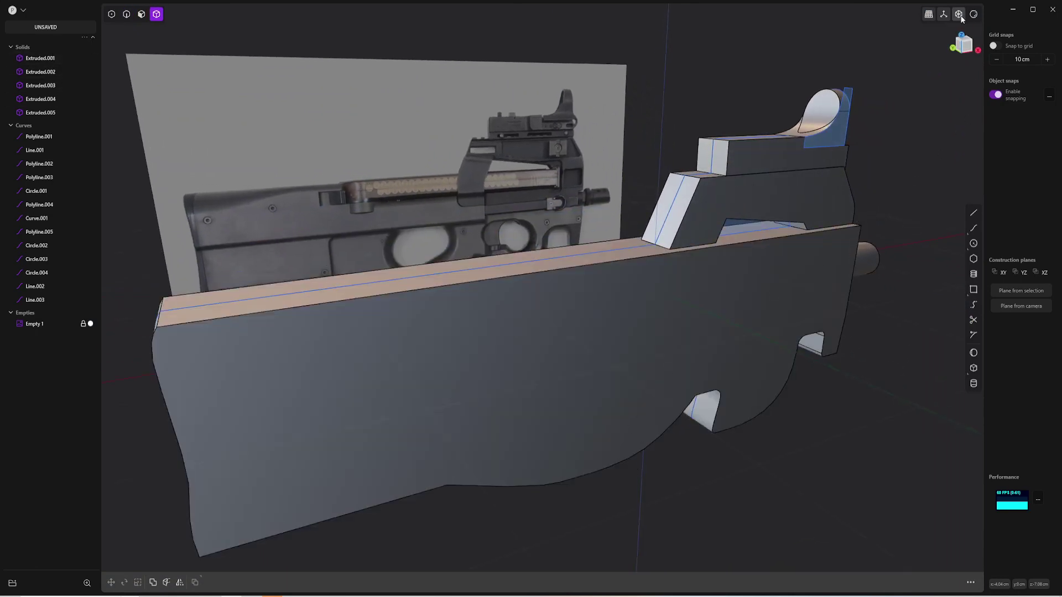
click(645, 292)
middle_drag(664, 422, 648, 402)
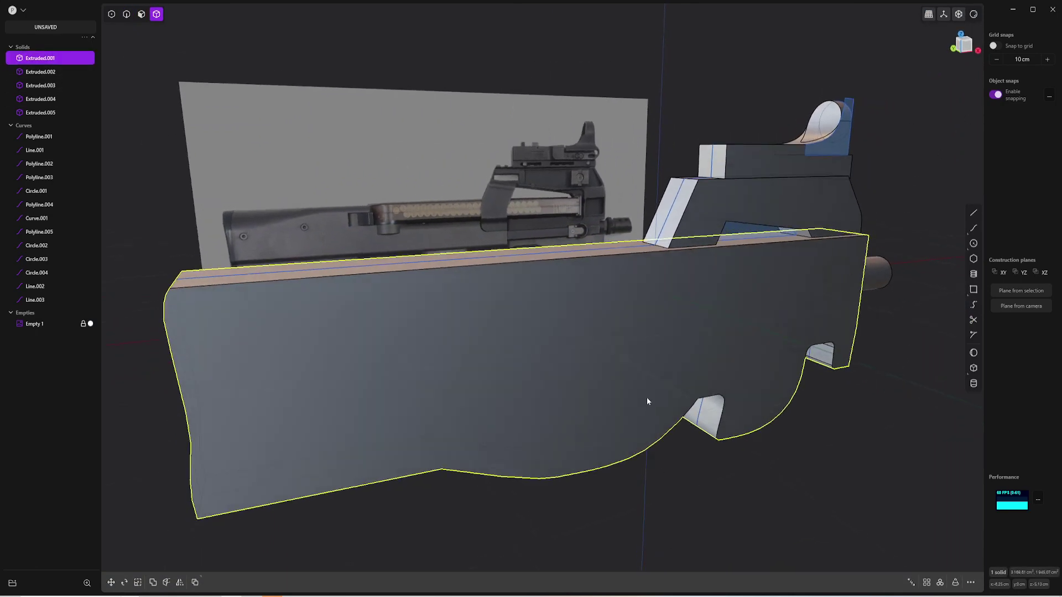
key(c)
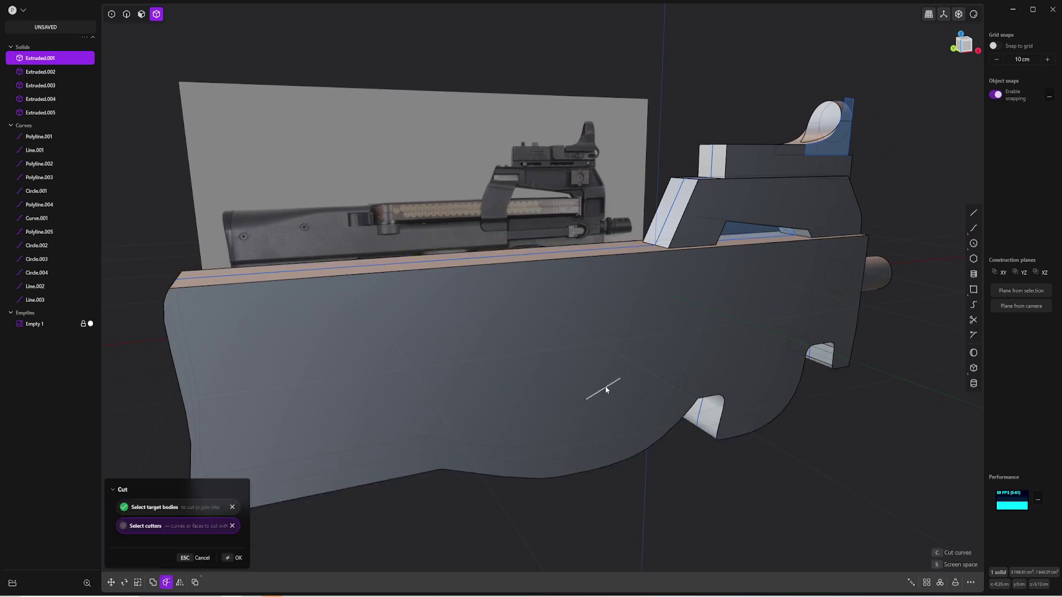
key(Escape)
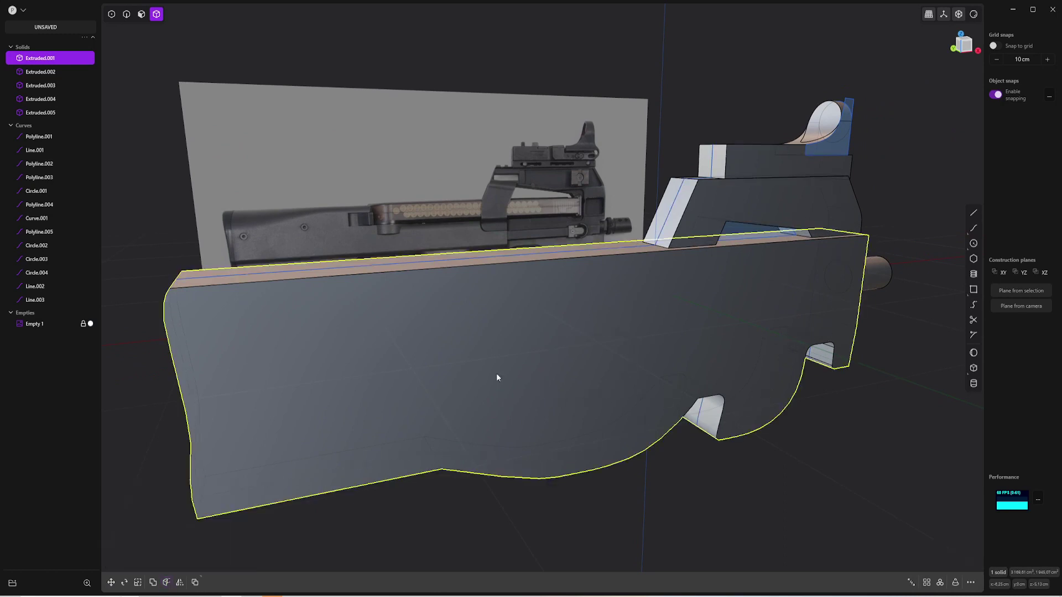
scroll(381, 327, up, 1)
click(66, 57)
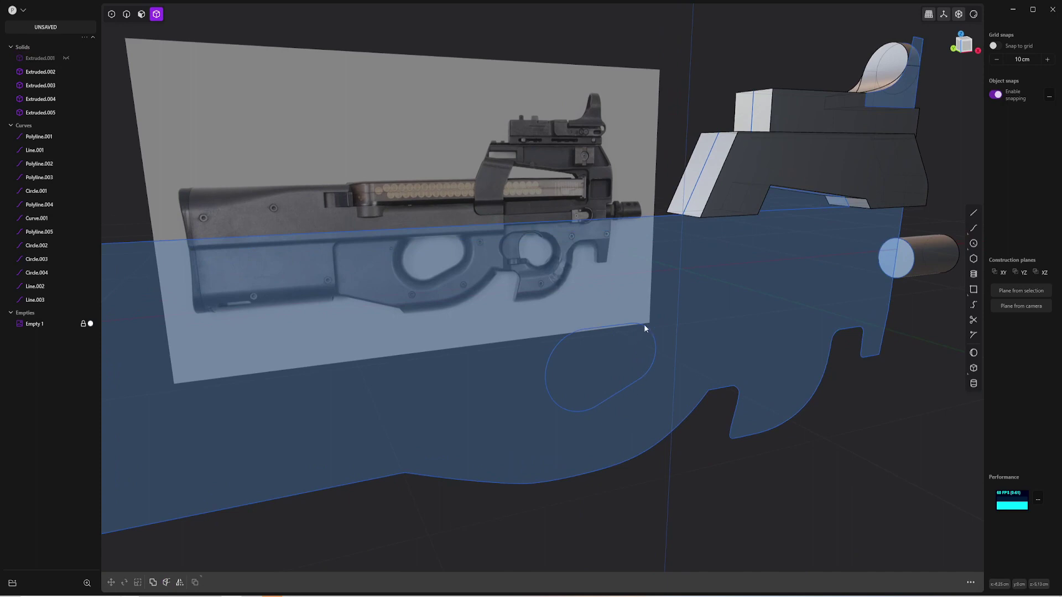
Join the two arcs and two lines of the grip opening into one closed curve
key(2)
click(647, 331)
click(619, 327)
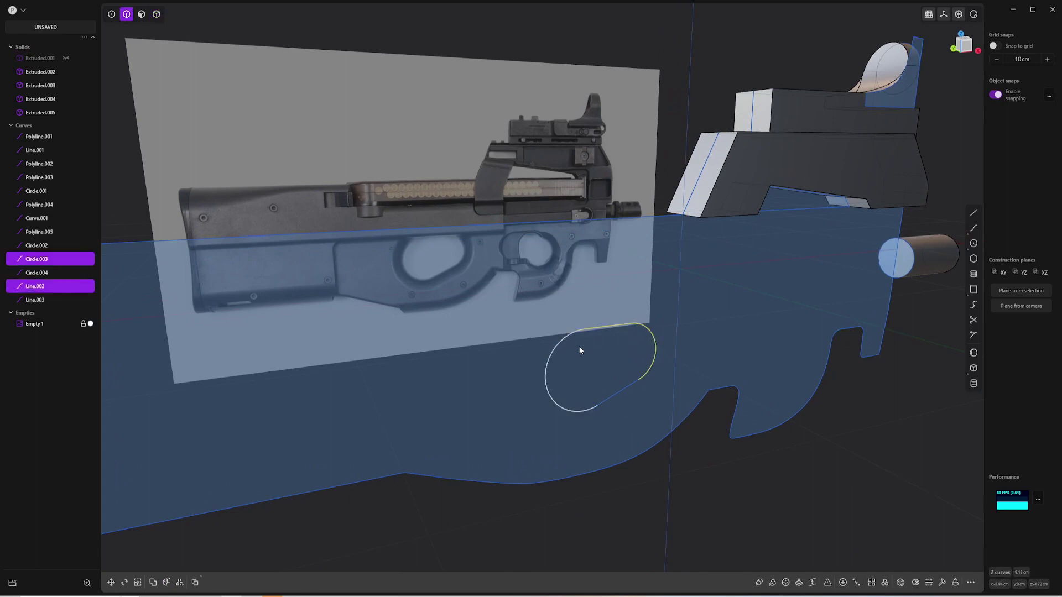
click(609, 396)
click(580, 409)
key(j)
click(669, 518)
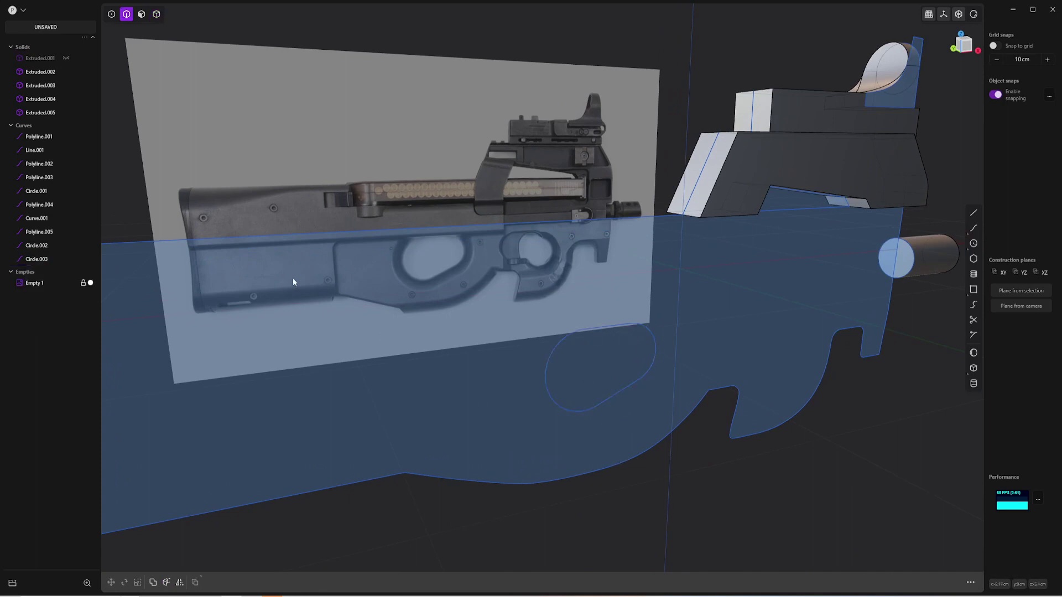
Show the main body, cut it with the closed grip-opening curve, and delete the leftover plug
click(66, 58)
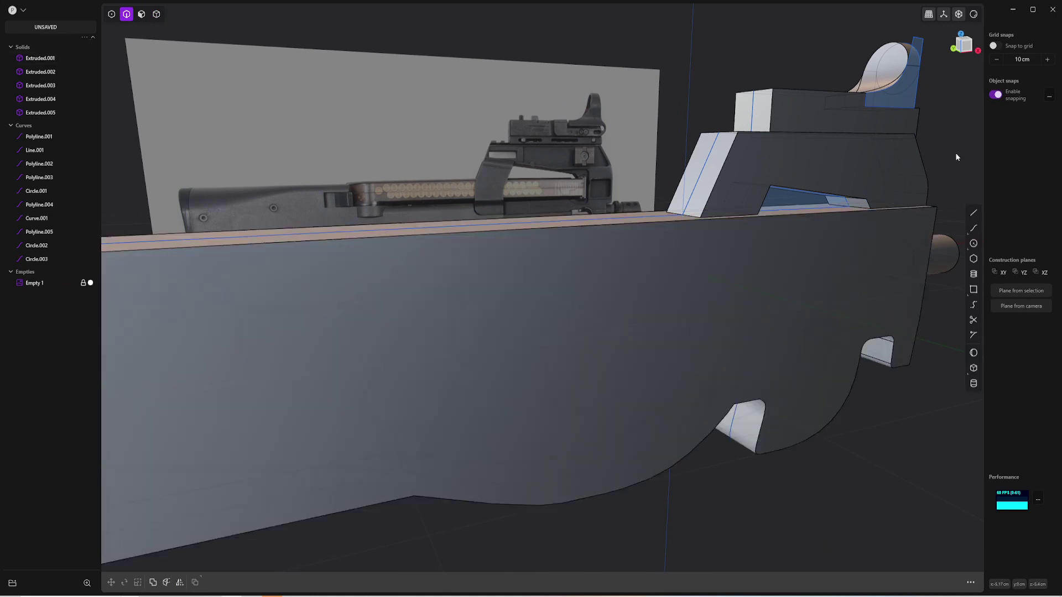
key(4)
click(633, 303)
key(c)
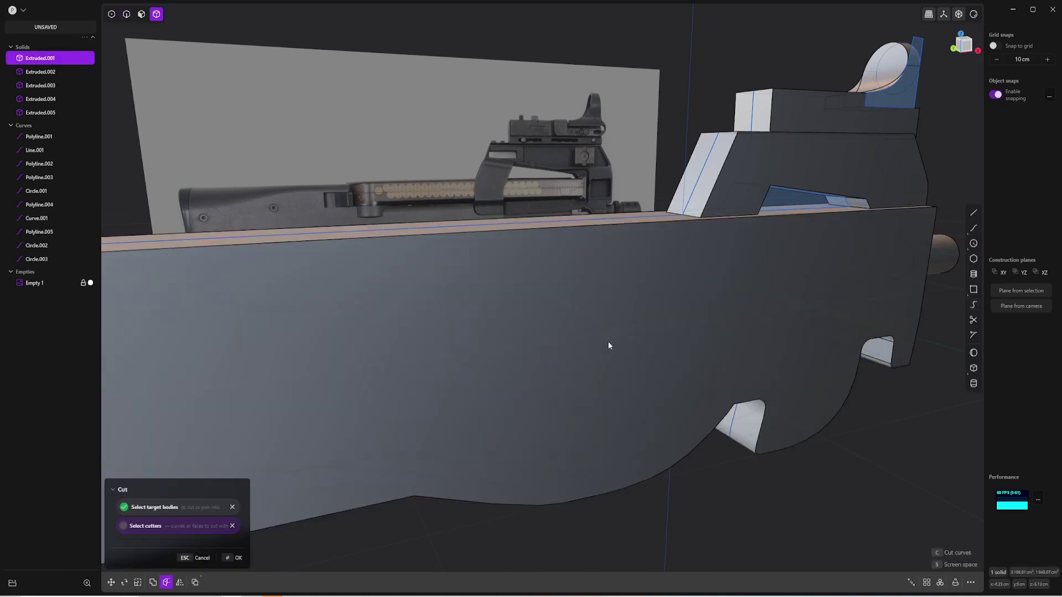
click(607, 327)
key(Return)
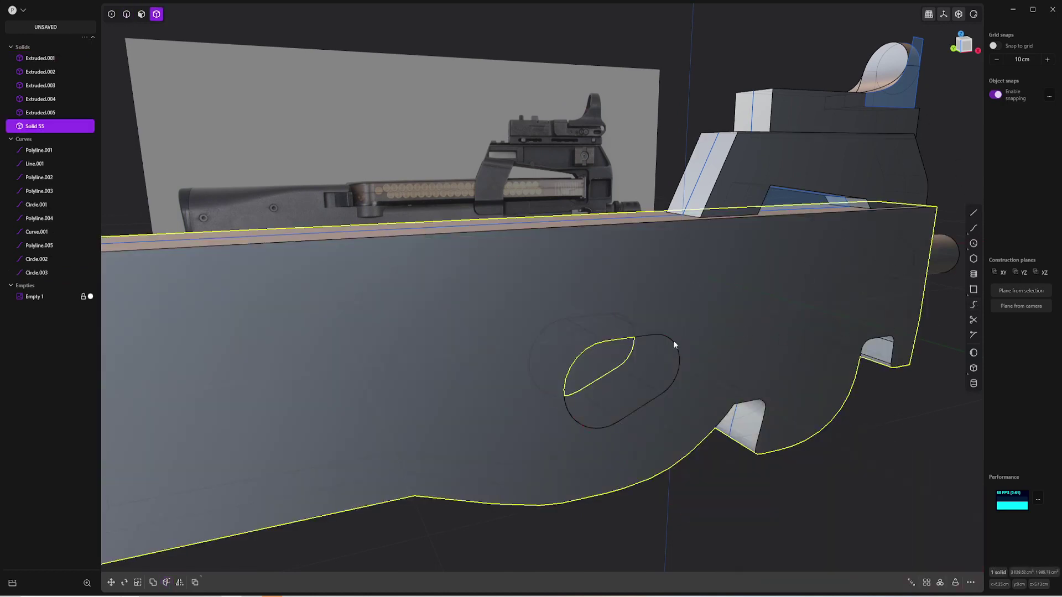
middle_drag(681, 360, 658, 343)
key(x)
Delete the grip opening's outline curve, undo that deletion, and hide the curve instead
key(2)
click(654, 393)
key(x)
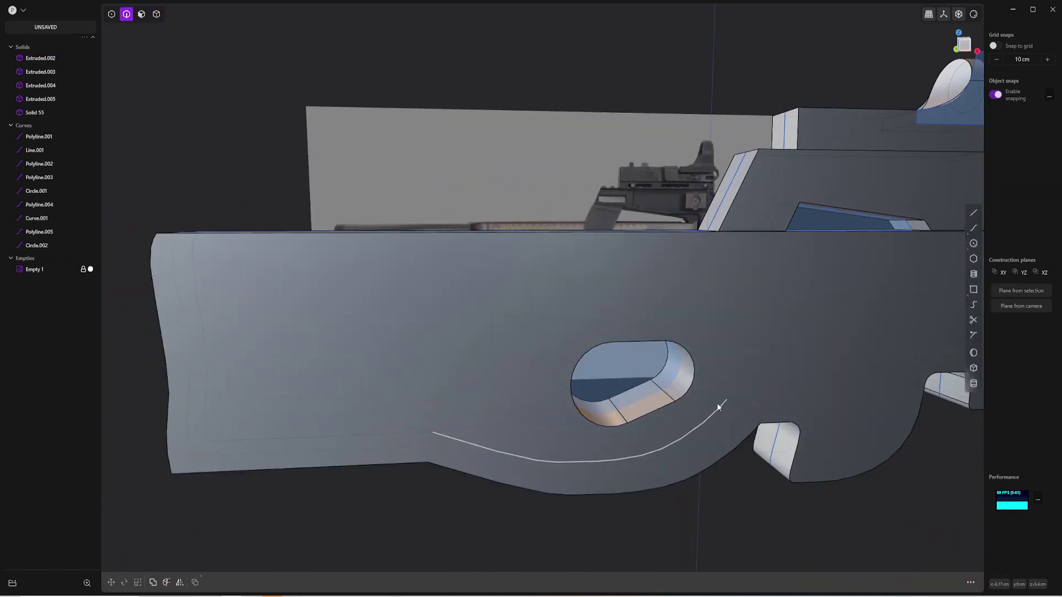
key(ctrl+z)
key(h)
middle_drag(718, 404, 726, 372)
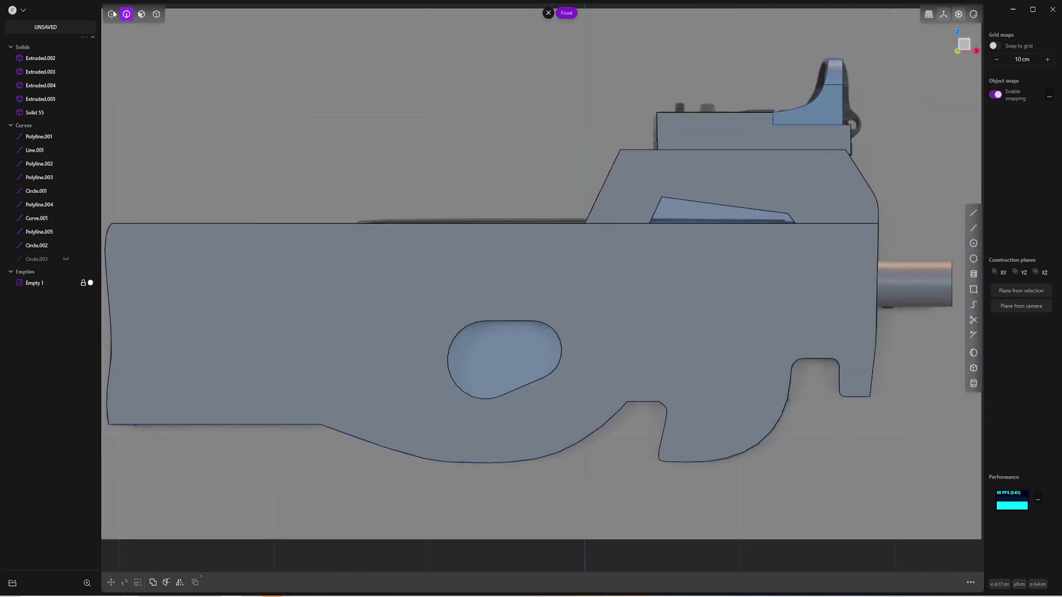
Disable all solids in the viewport to expose the trigger opening on the reference image in front view
scroll(913, 40, up, 1)
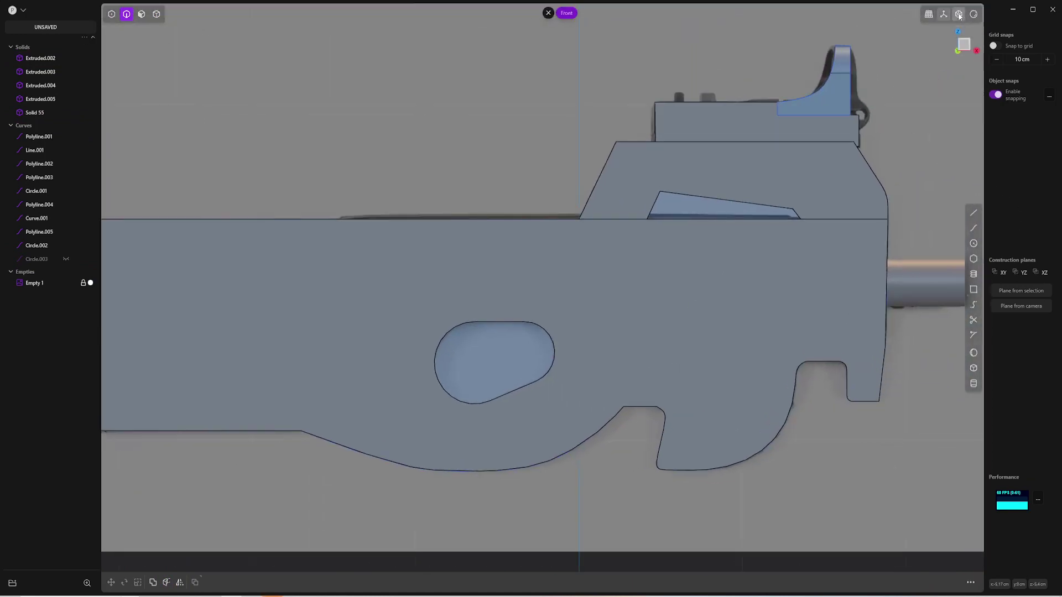
click(74, 48)
scroll(727, 359, up, 6)
scroll(777, 368, down, 5)
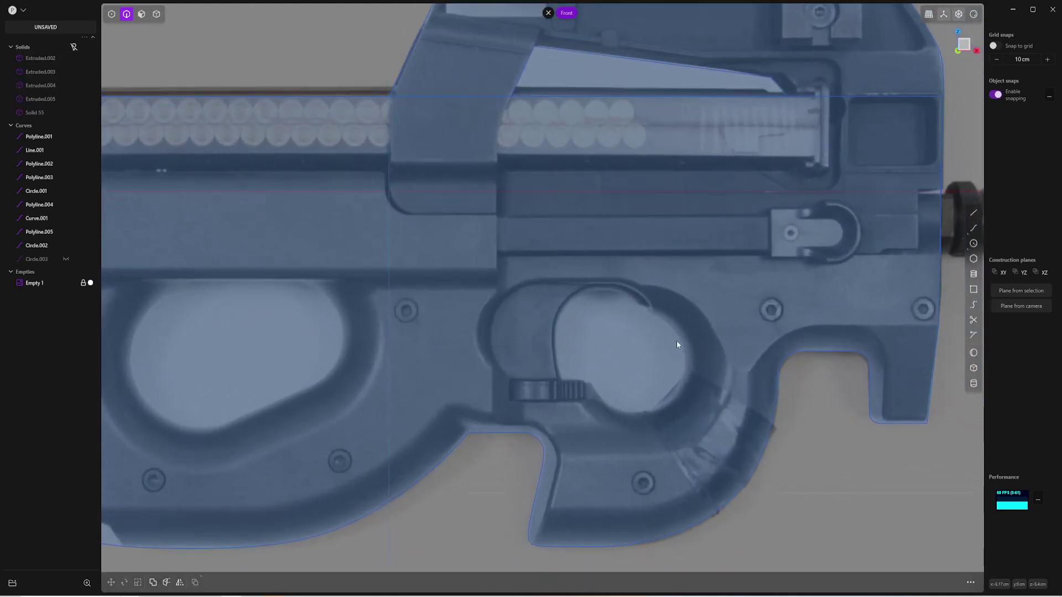
Try a three-point circle over the trigger opening of the reference, and undo it
click(974, 213)
scroll(591, 328, up, 1)
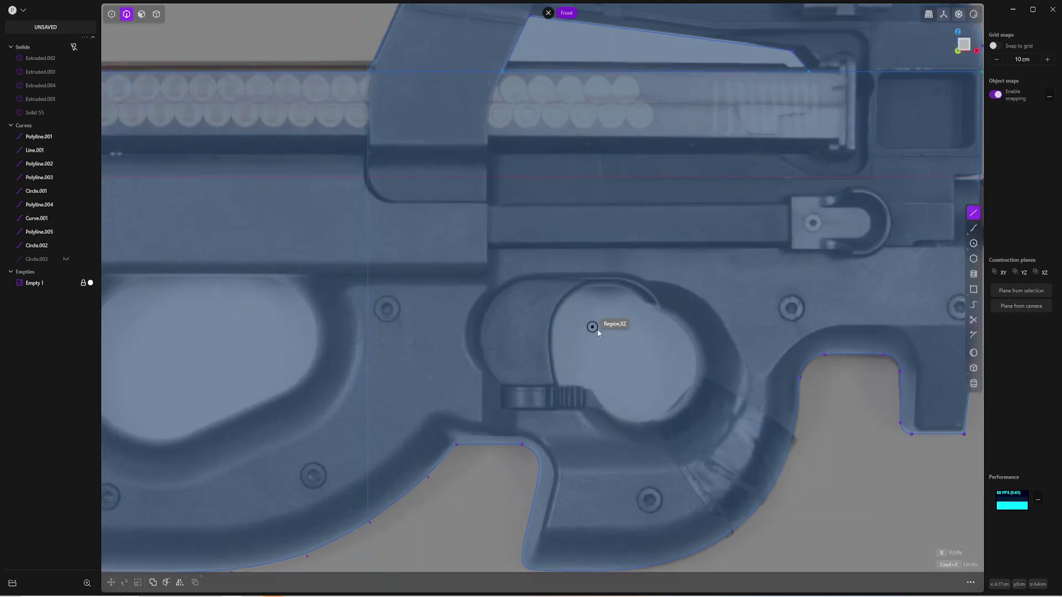
click(974, 244)
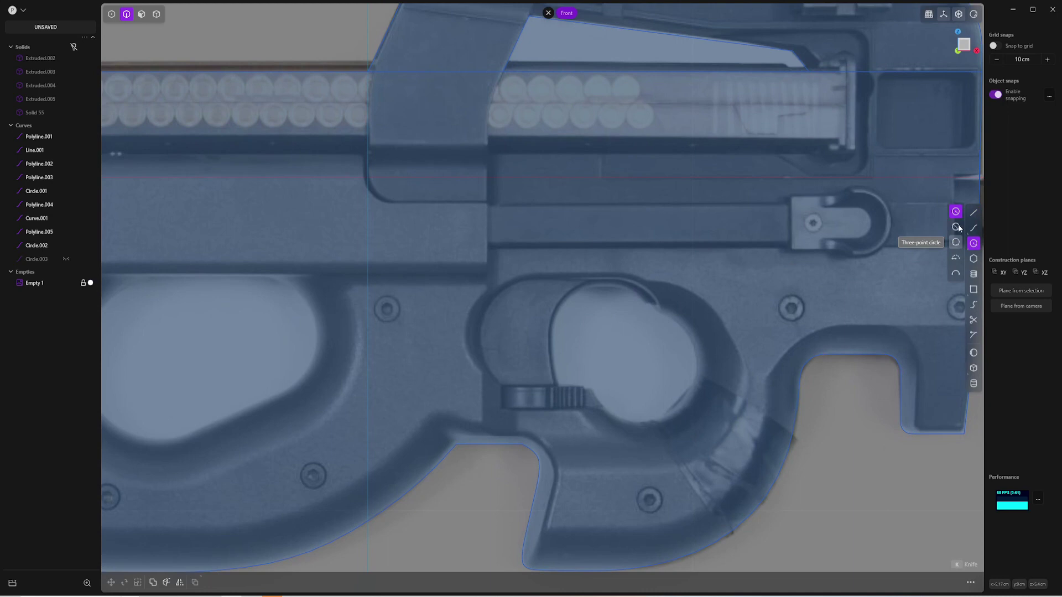
click(957, 243)
click(592, 387)
click(674, 322)
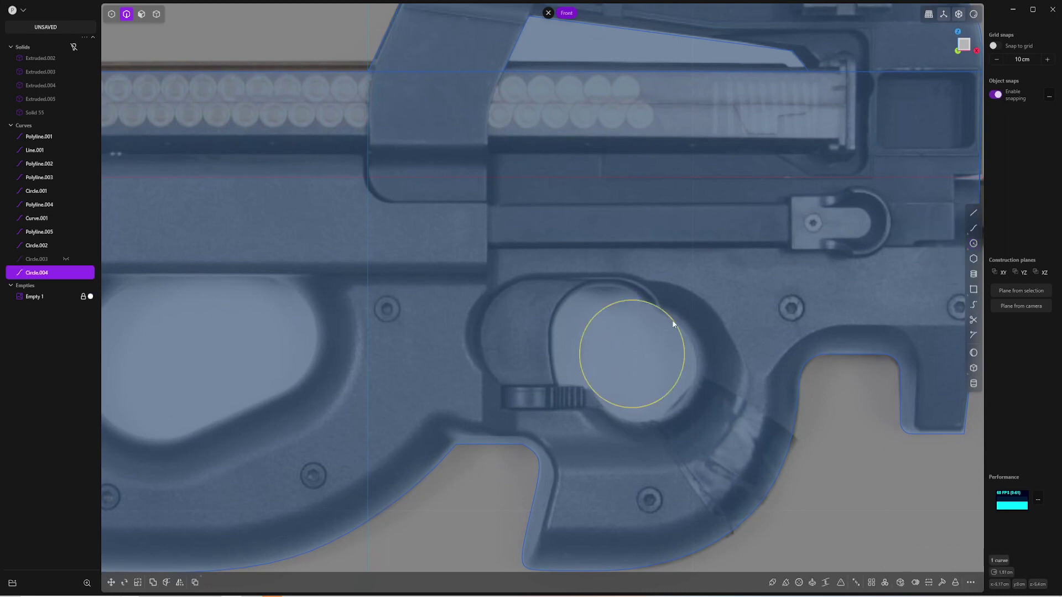
key(ctrl+z)
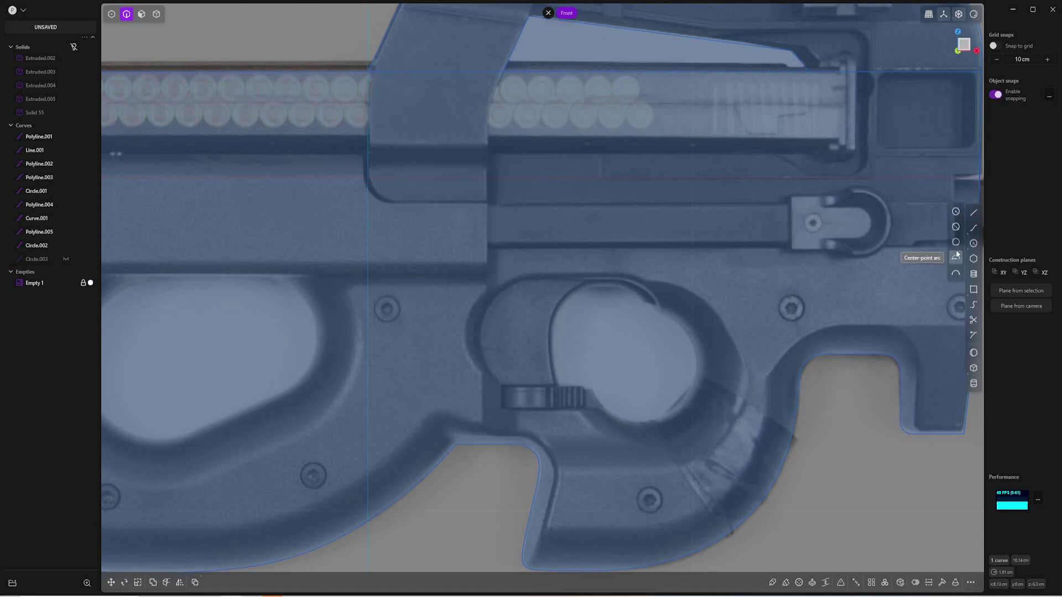
Draw a three-point circle about 1.66 cm in radius fitting the lower front curve of the trigger opening
click(955, 243)
click(592, 388)
click(662, 314)
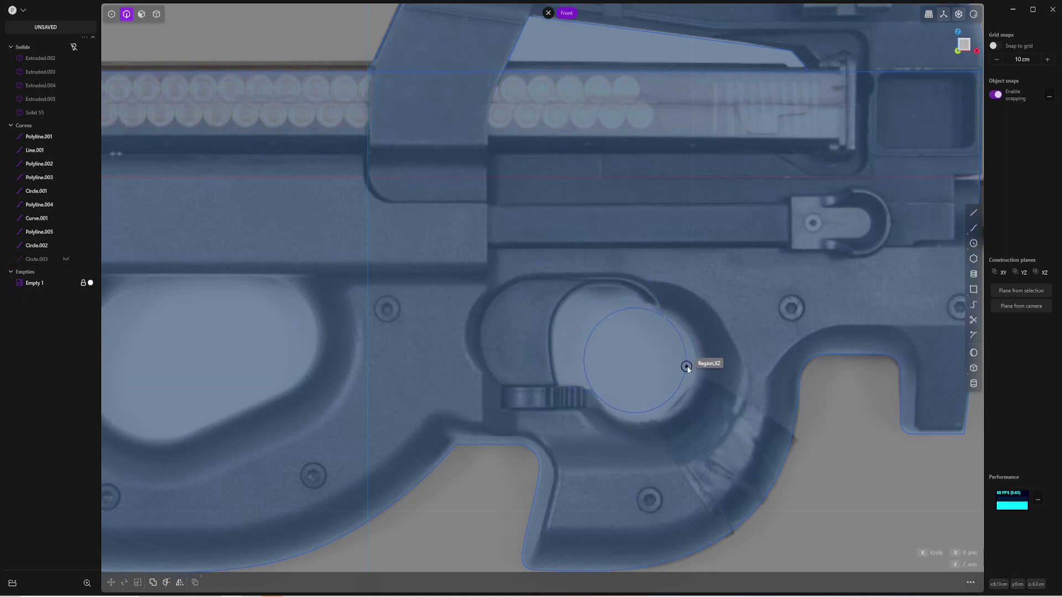
click(696, 367)
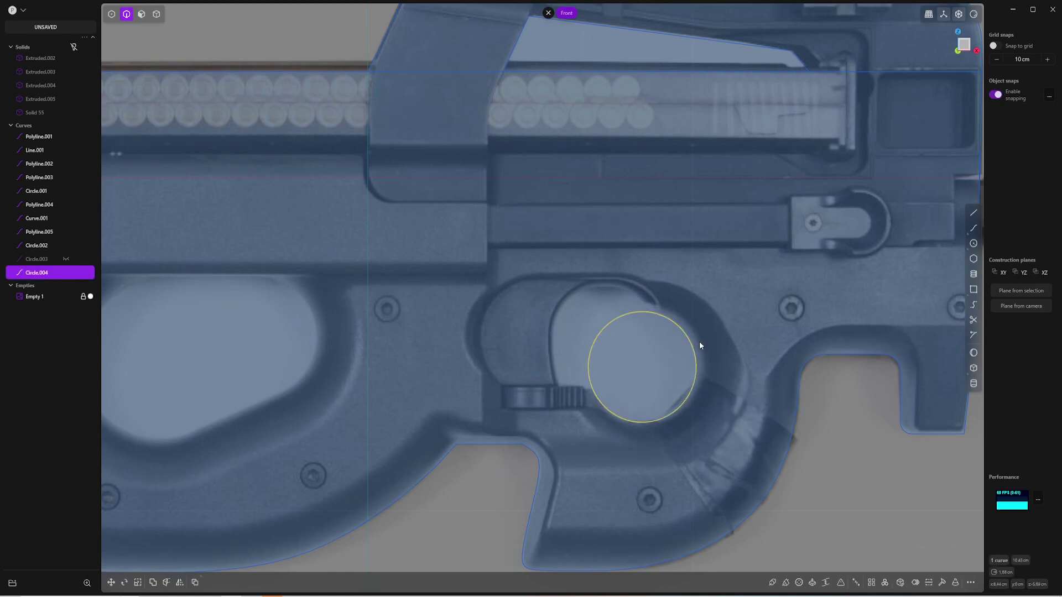
Draw a horizontal line about 1.1 cm long from the circle's rear side to the trigger's lower end
click(973, 213)
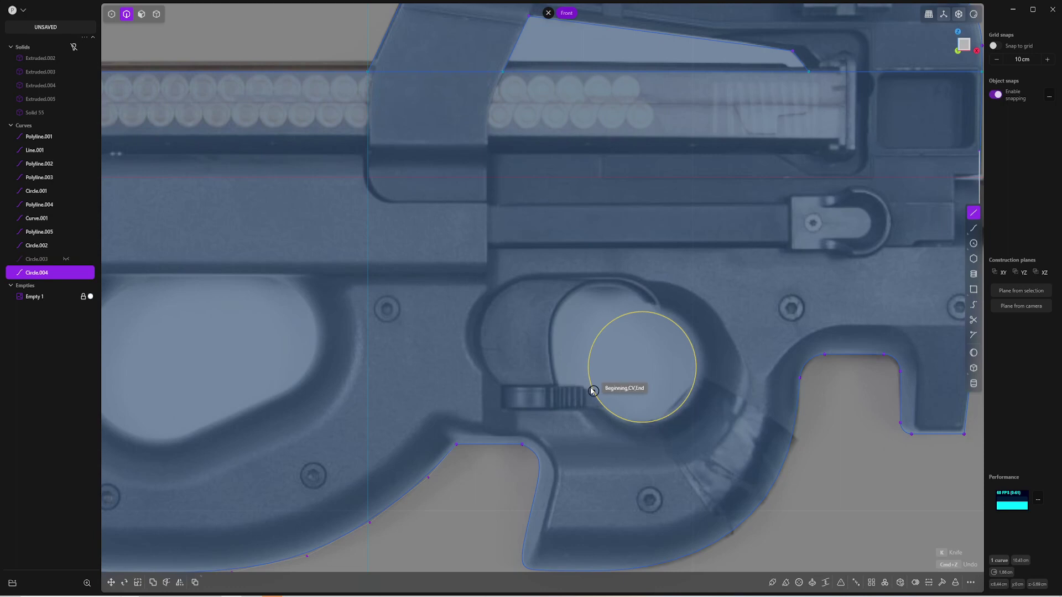
scroll(583, 393, up, 3)
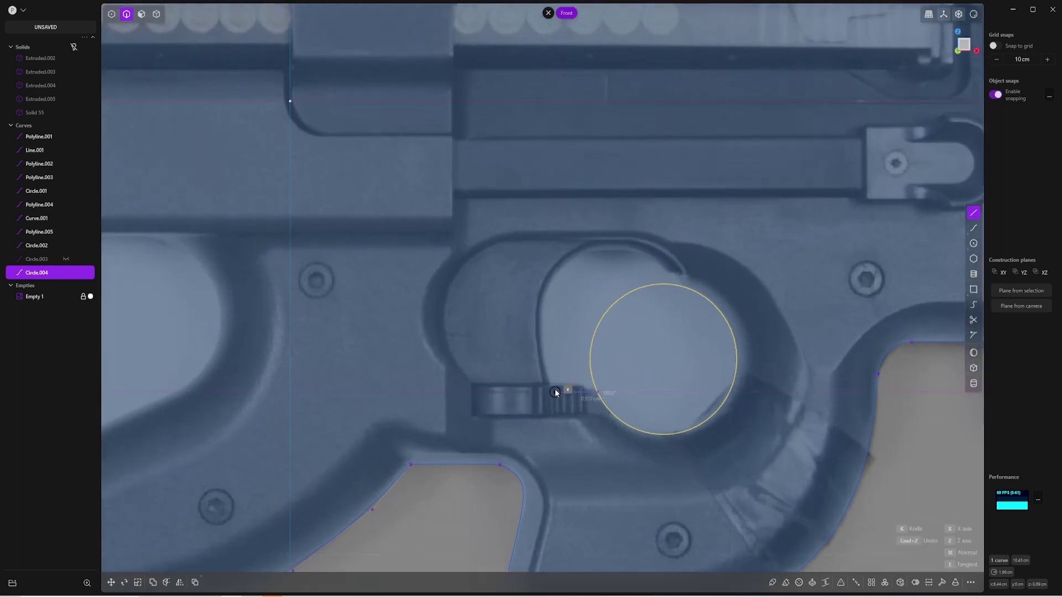
click(549, 392)
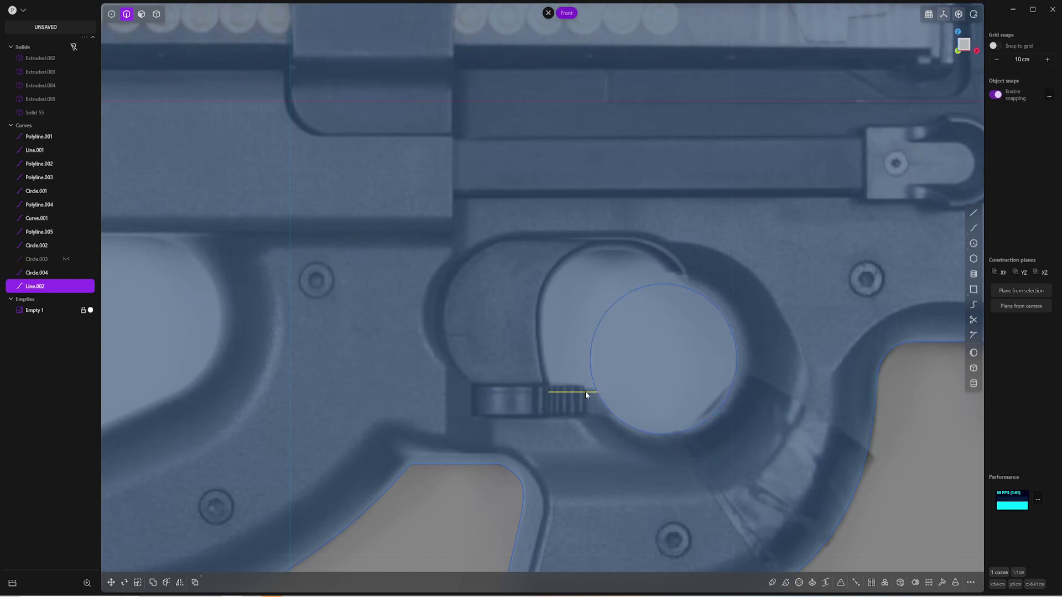
Trace the trigger opening's upper and rear edge with a curve from the circle's top to the short line's free end
click(975, 233)
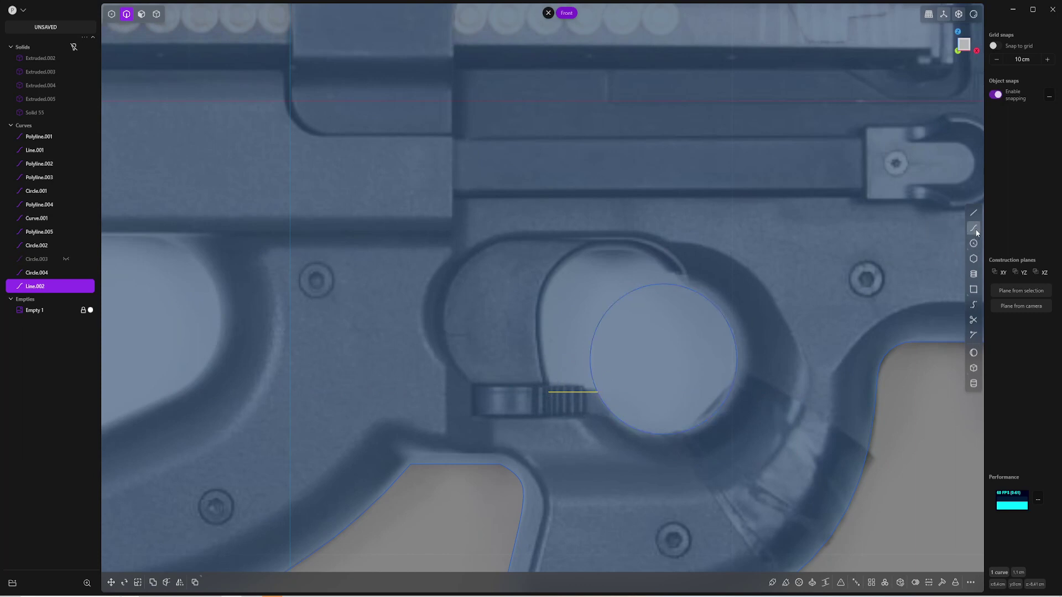
click(684, 286)
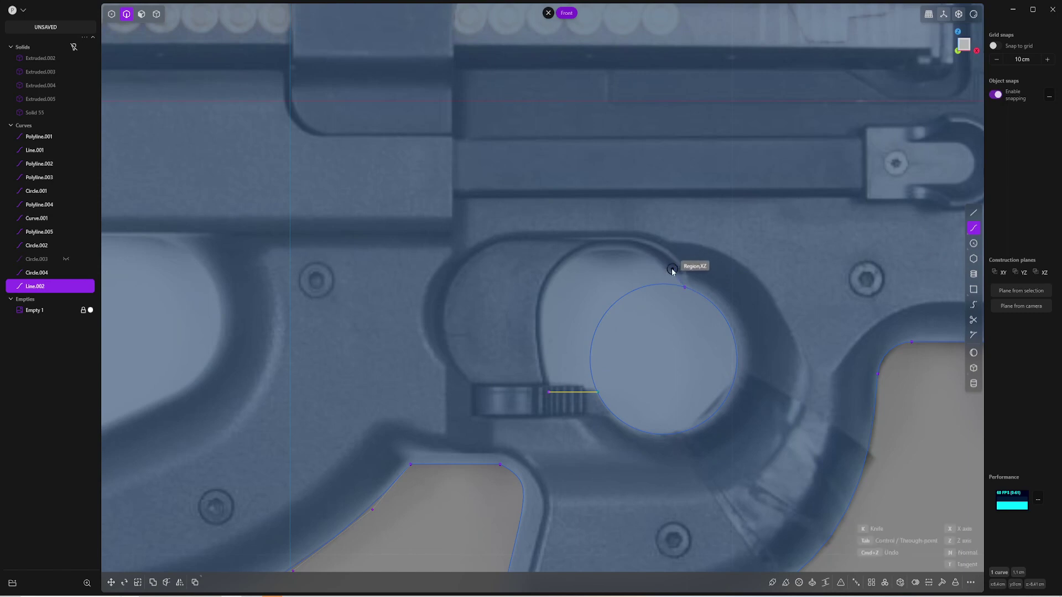
click(674, 259)
click(645, 243)
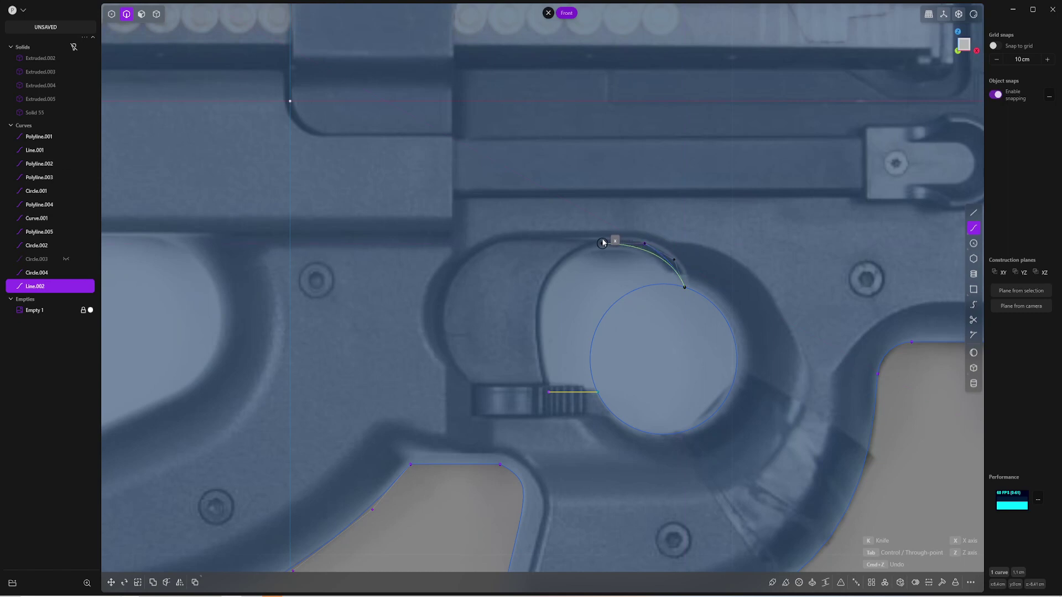
click(601, 244)
click(541, 289)
click(537, 333)
click(544, 369)
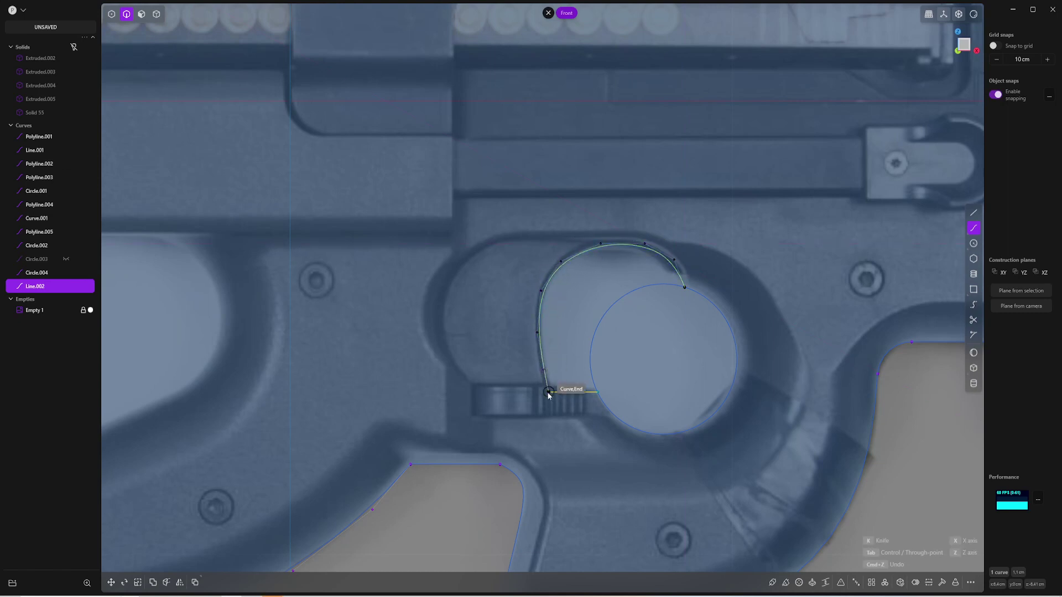
click(548, 393)
right_click(587, 362)
Move the traced curve's upper control points so it follows the top of the trigger opening
scroll(656, 296, up, 3)
key(1)
click(679, 254)
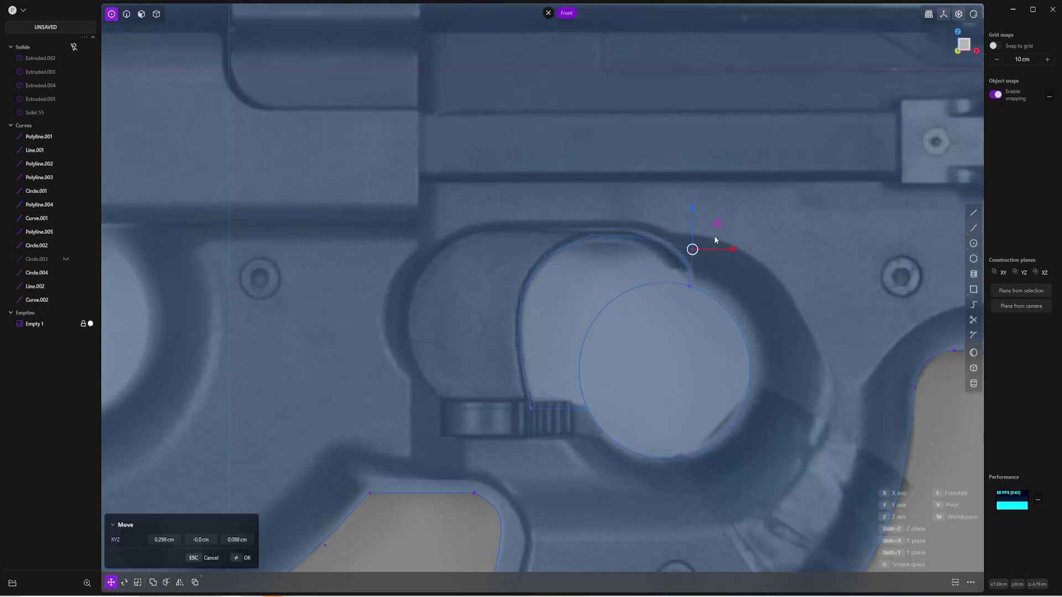
click(713, 236)
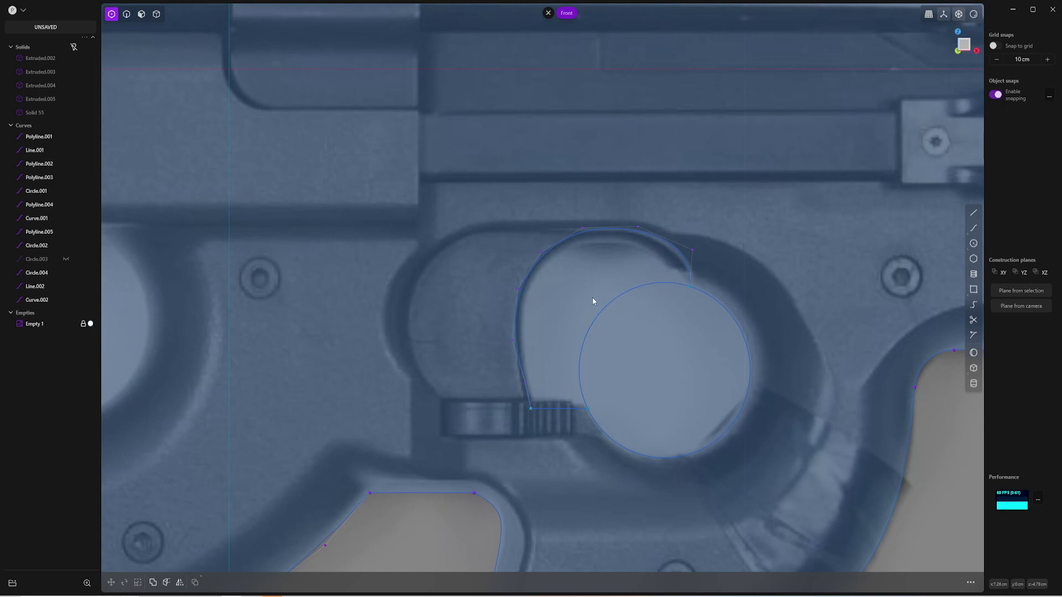
Trim away the circle's inner arc between the traced curve and the short line
scroll(590, 298, down, 3)
key(3)
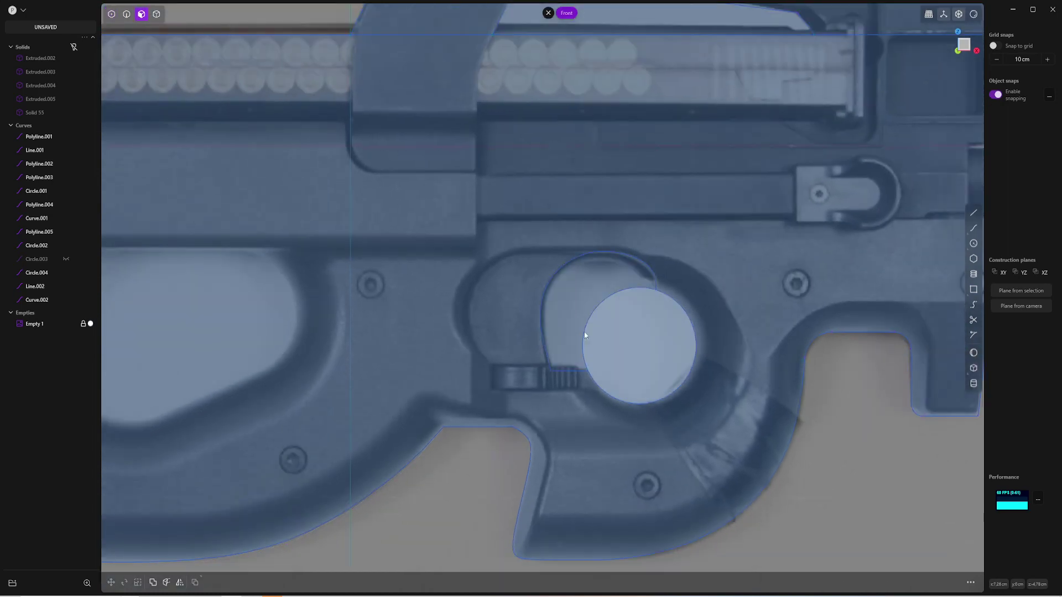
key(2)
click(589, 318)
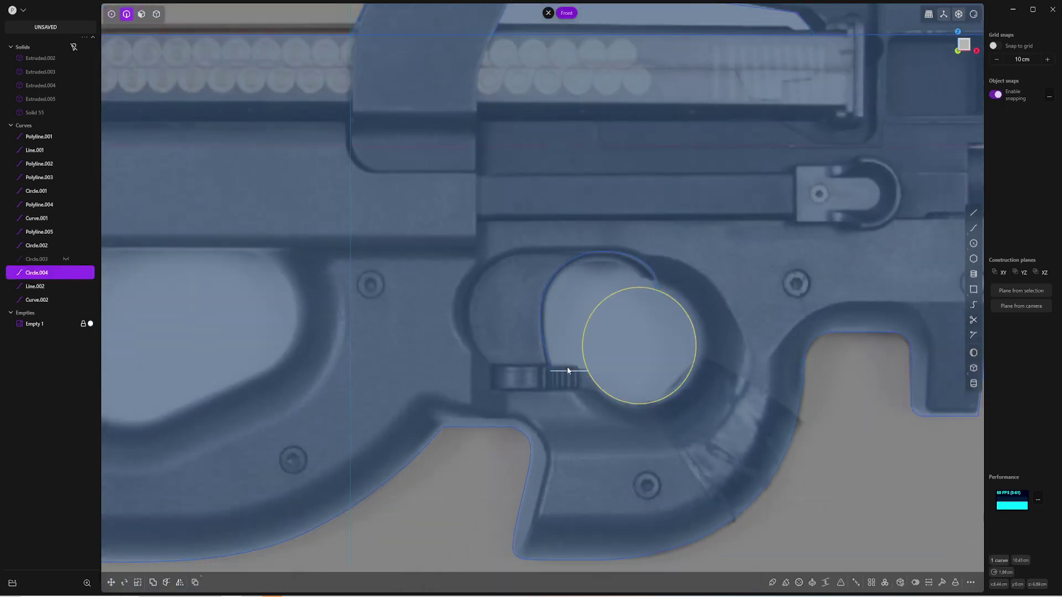
click(974, 319)
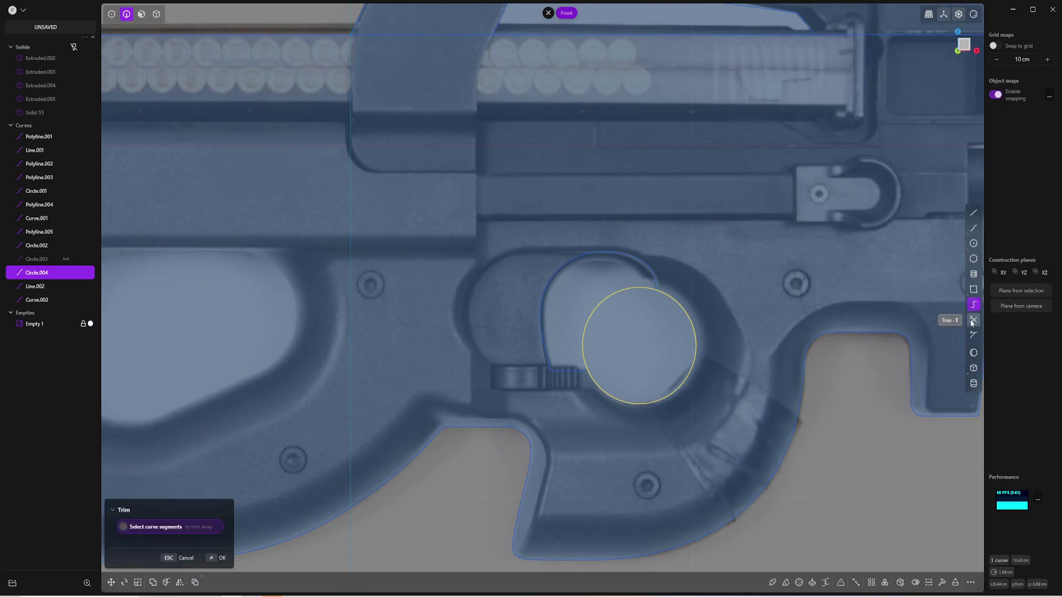
click(625, 290)
key(3)
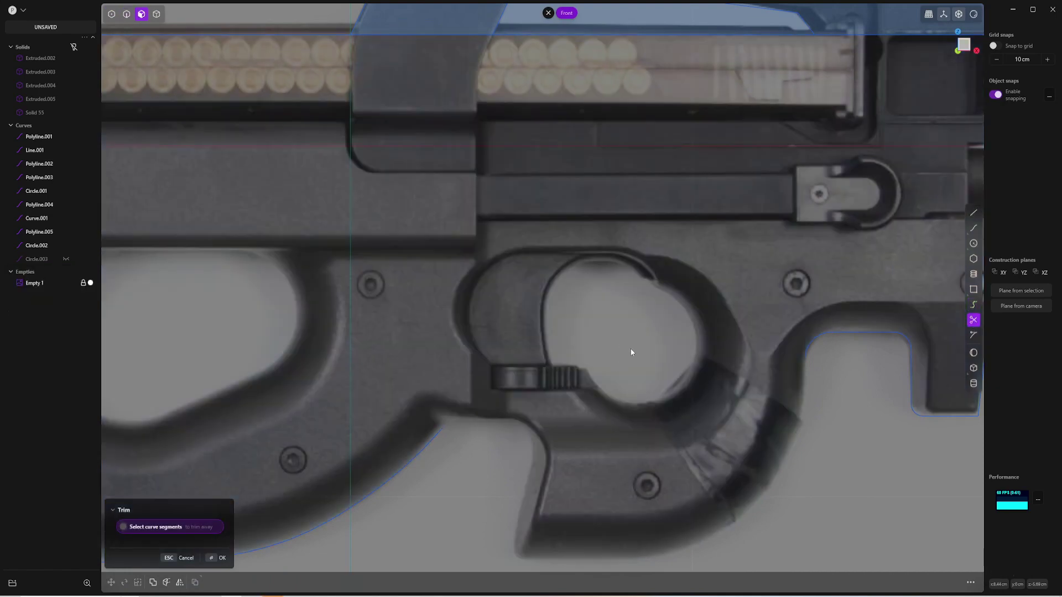
key(Escape)
Join the remaining circle arc, short line and traced curve into one closed trigger-opening outline
key(2)
click(571, 372)
shift+click(600, 389)
shift+click(656, 281)
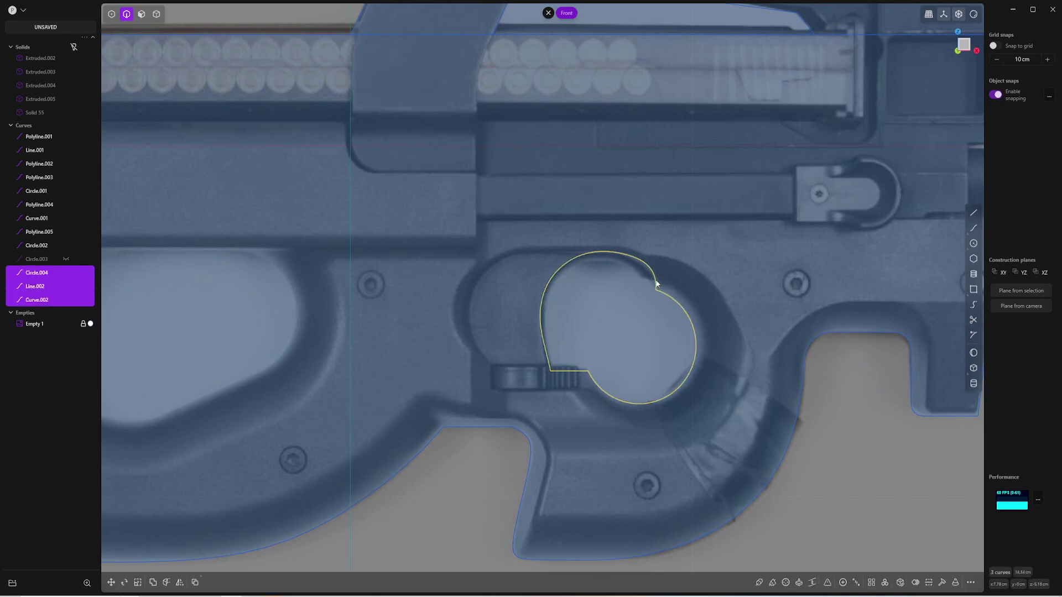
key(j)
Show the solids again, cut the body with the joined trigger-opening outline, and delete the leftover plug
scroll(656, 284, down, 6)
middle_drag(657, 284, 730, 285)
key(5)
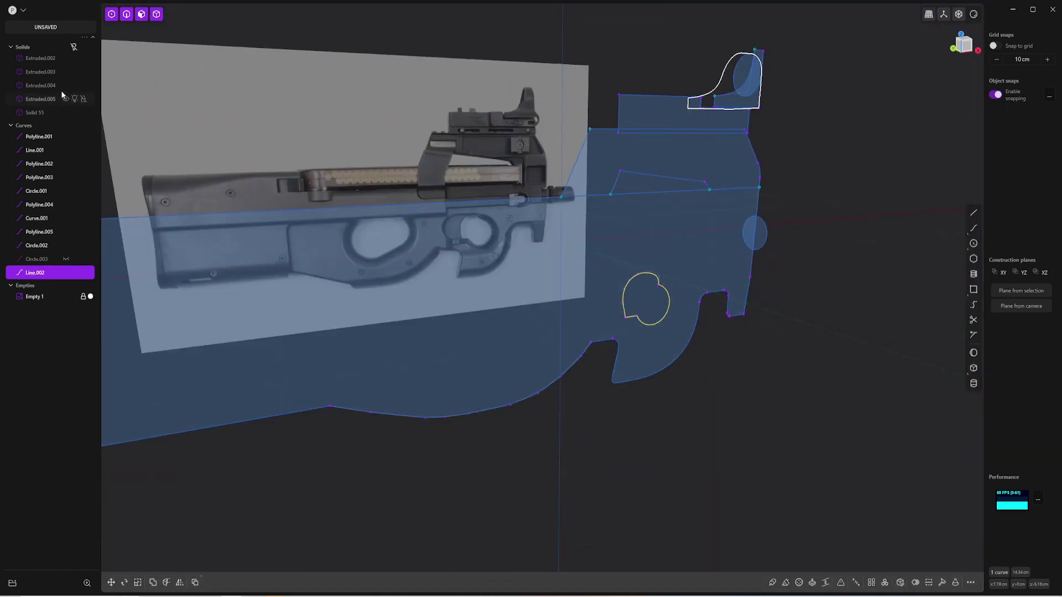
click(73, 47)
click(655, 239)
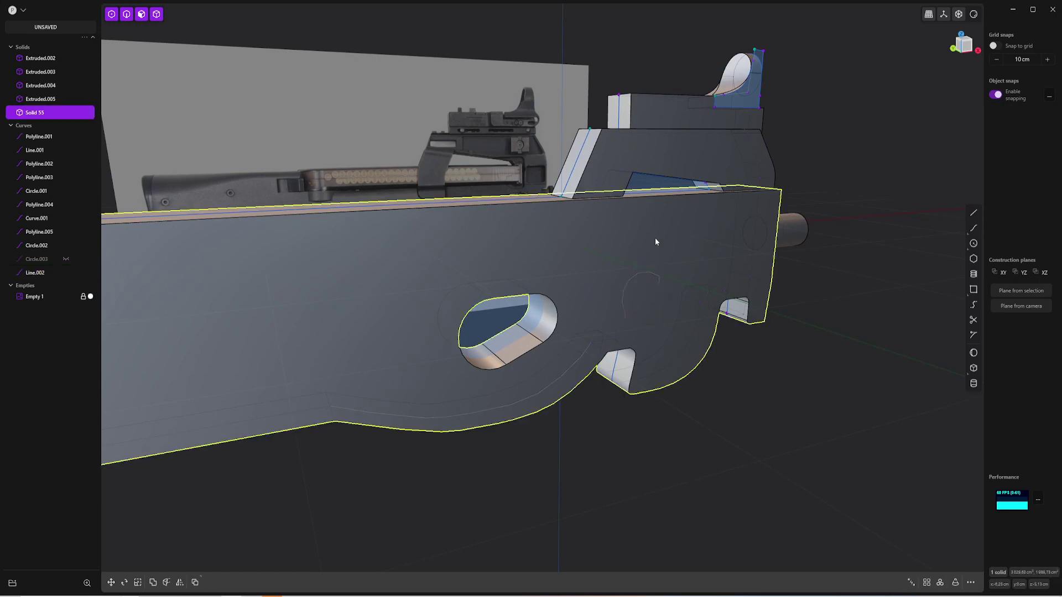
key(c)
click(660, 284)
right_click(880, 217)
click(880, 217)
click(654, 308)
key(x)
Return to the front view and disable all solids to reveal the magazine on the reference image
middle_drag(788, 318, 676, 346)
click(969, 50)
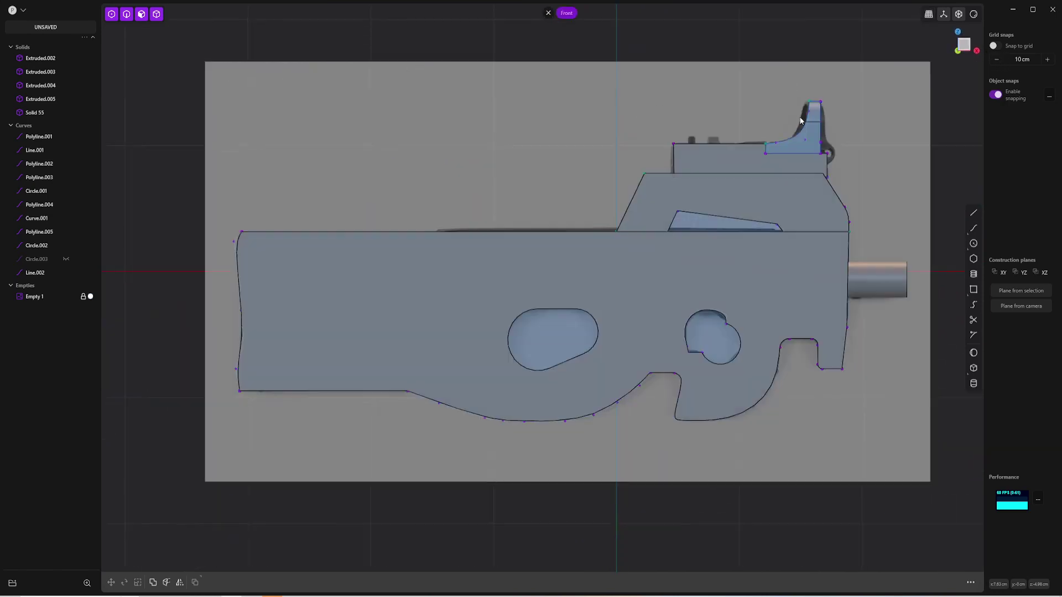
click(75, 48)
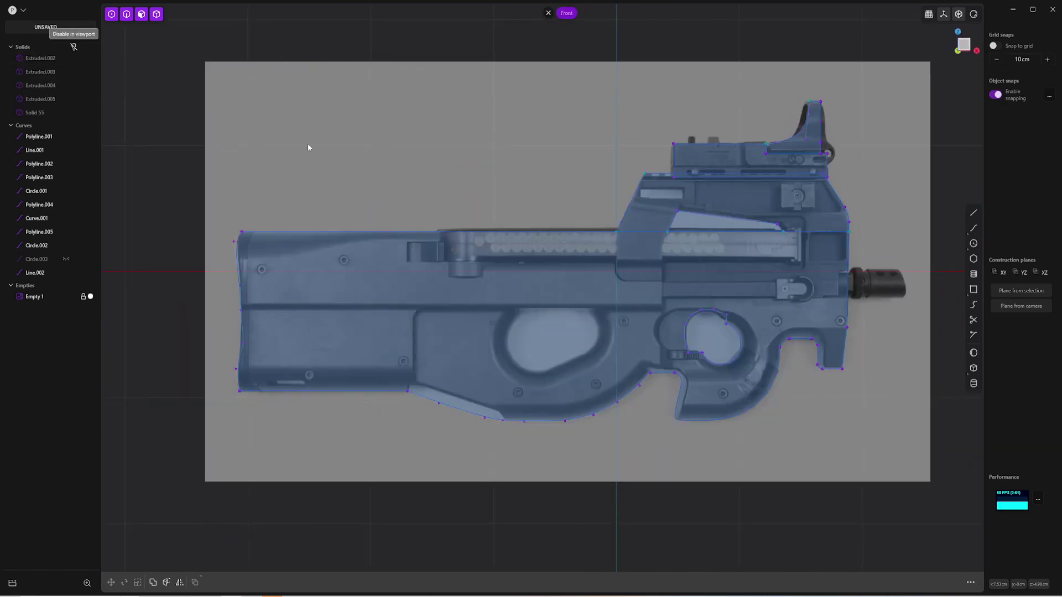
scroll(450, 243, up, 2)
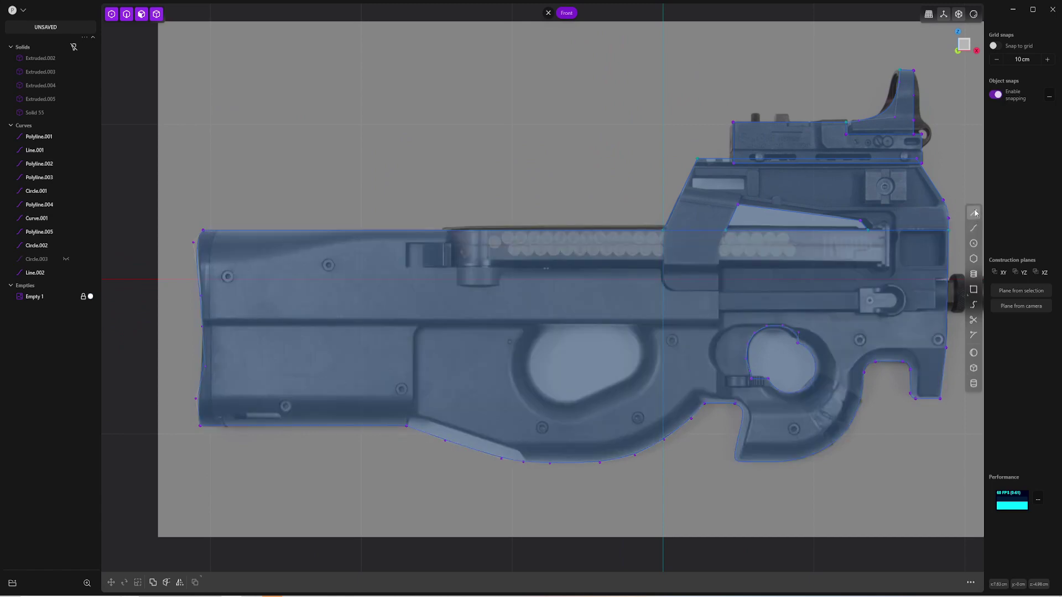
Start a polyline at the magazine's rear upper corner and trace its top edge forward along the reference image
click(974, 212)
scroll(437, 221, up, 3)
click(427, 243)
click(442, 236)
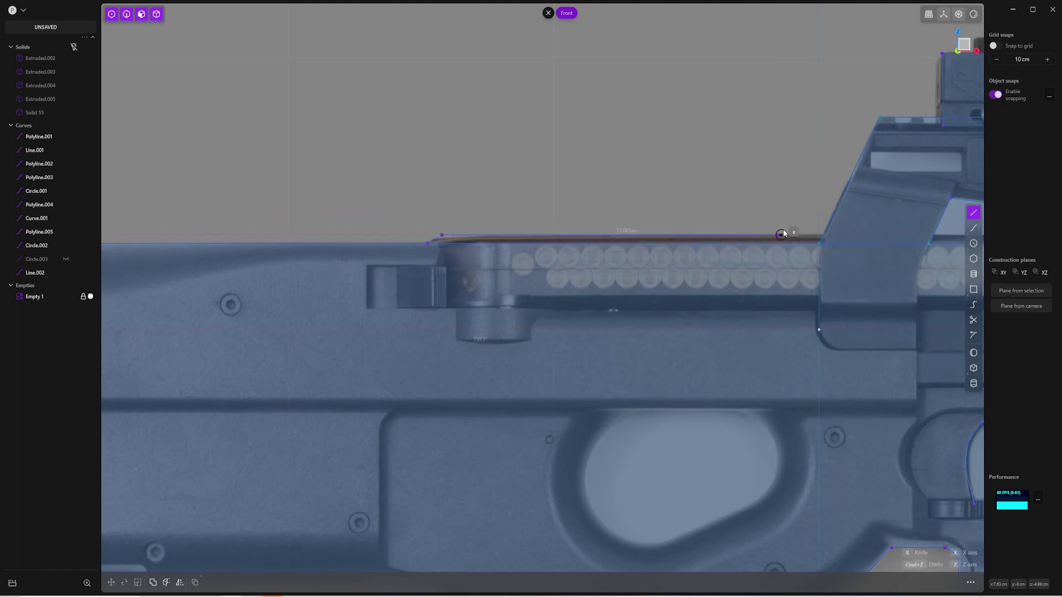
scroll(819, 235, up, 1)
ctrl+middle_drag(383, 242, 467, 253)
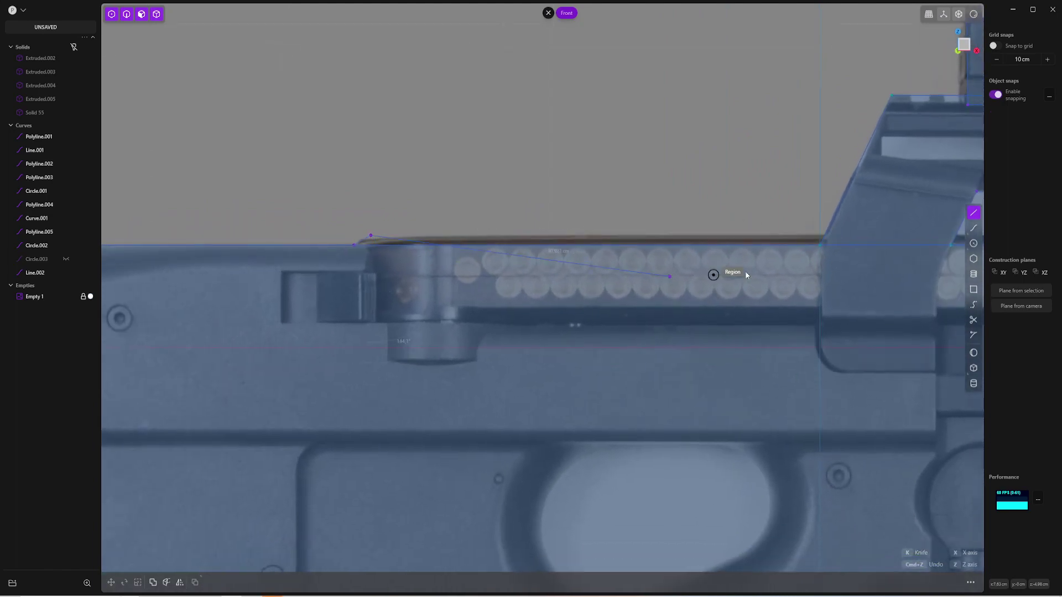
scroll(751, 270, down, 3)
shift+middle_drag(751, 270, 536, 235)
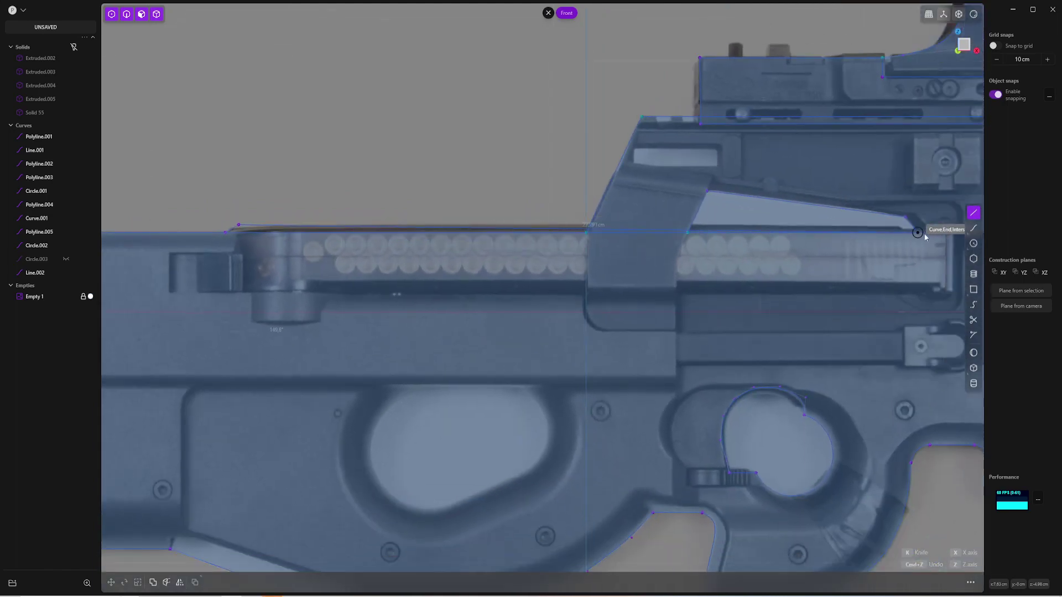
shift+middle_drag(924, 232, 752, 243)
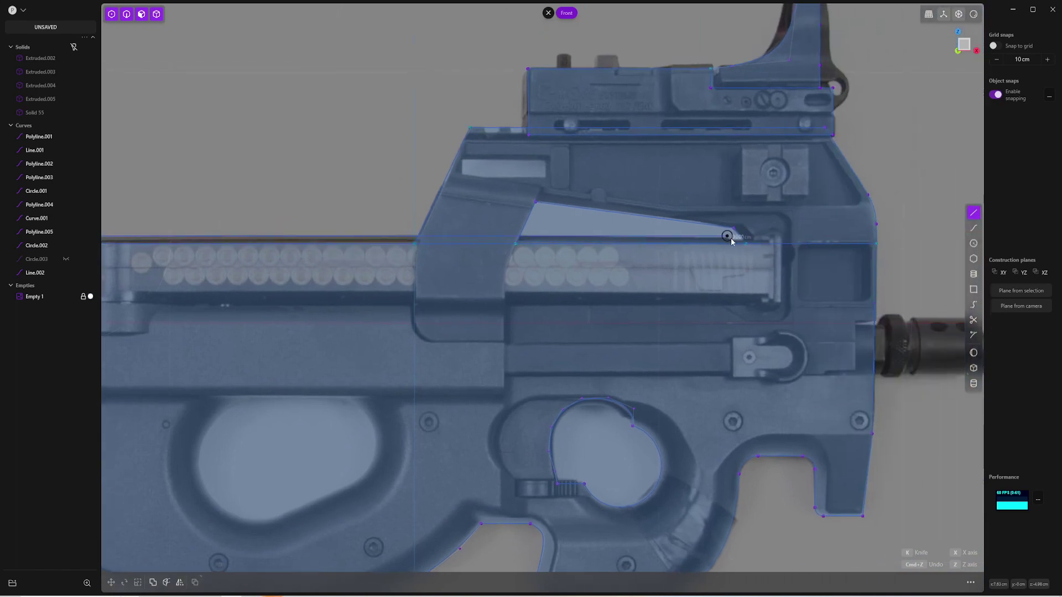
click(727, 237)
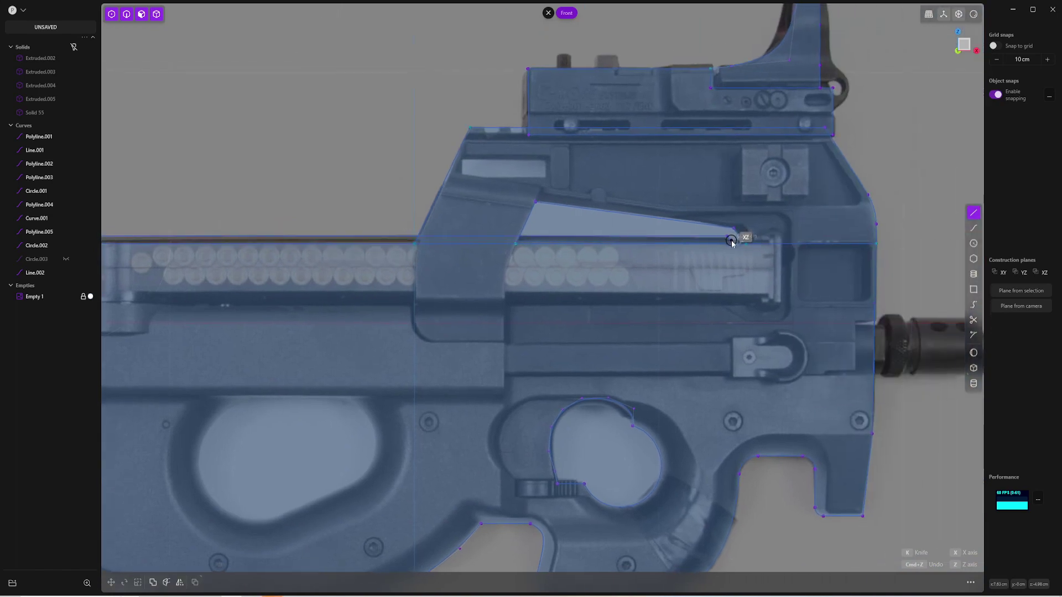
Trace the magazine's front end, bottom edge and rear end, closing the outline at its starting point
click(782, 240)
click(781, 305)
click(147, 308)
scroll(149, 308, up, 2)
shift+middle_drag(193, 322, 615, 344)
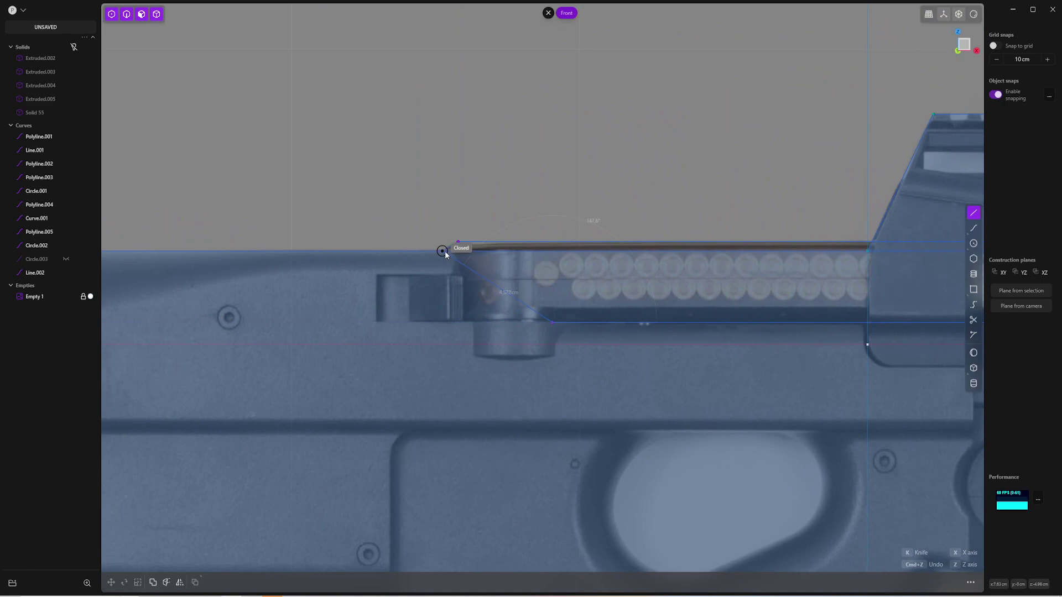
click(443, 259)
click(442, 323)
click(441, 256)
scroll(553, 277, down, 2)
Extrude the closed magazine region about 2.46 cm to both sides, with the solids enabled again
middle_drag(564, 277, 660, 278)
key(e)
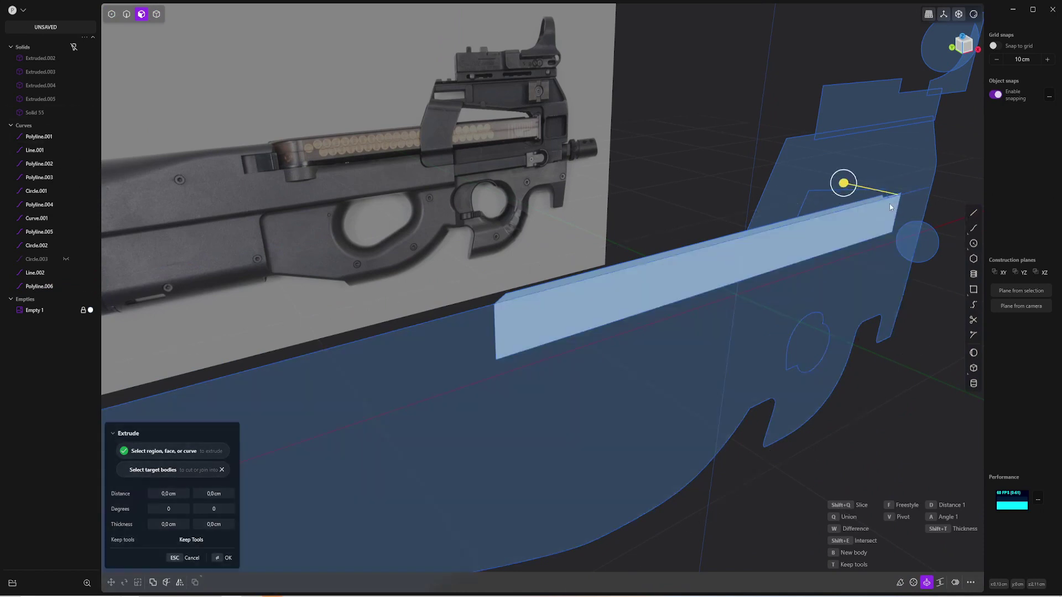
click(73, 48)
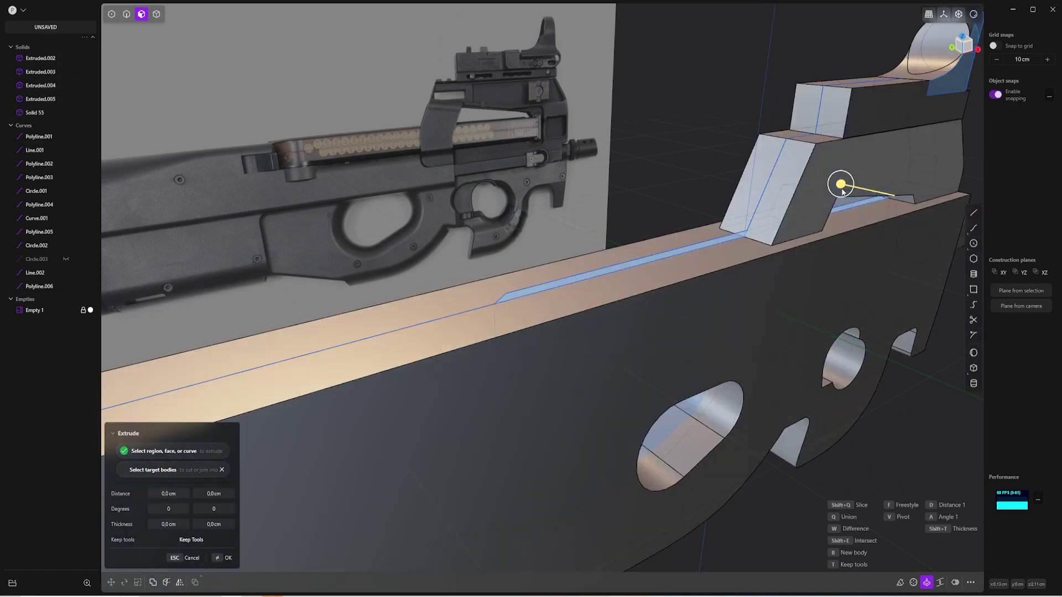
drag(843, 183, 879, 223)
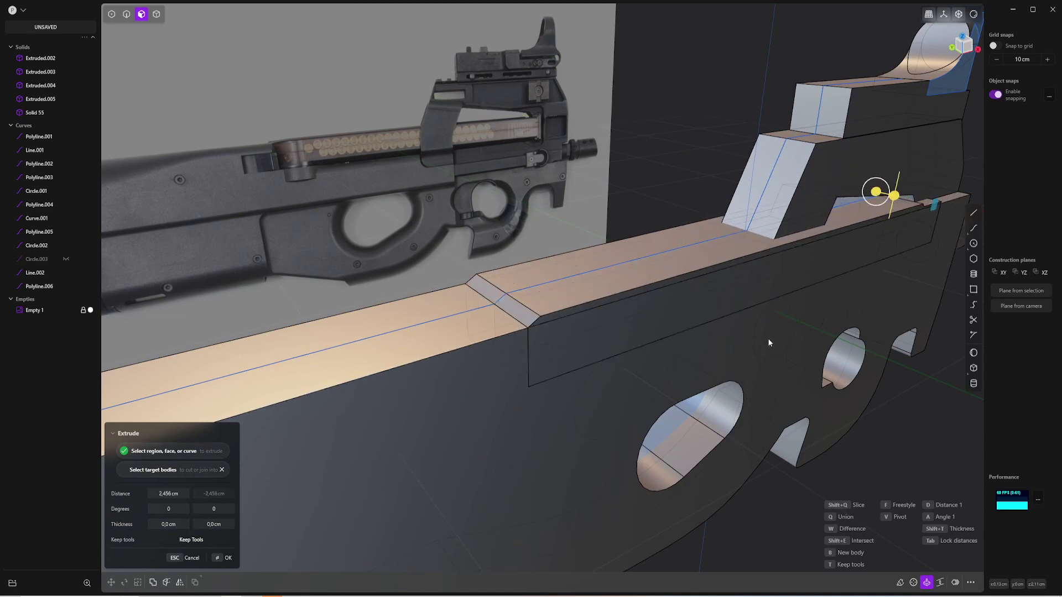
key(Return)
scroll(766, 332, down, 3)
click(934, 376)
middle_drag(934, 376, 695, 379)
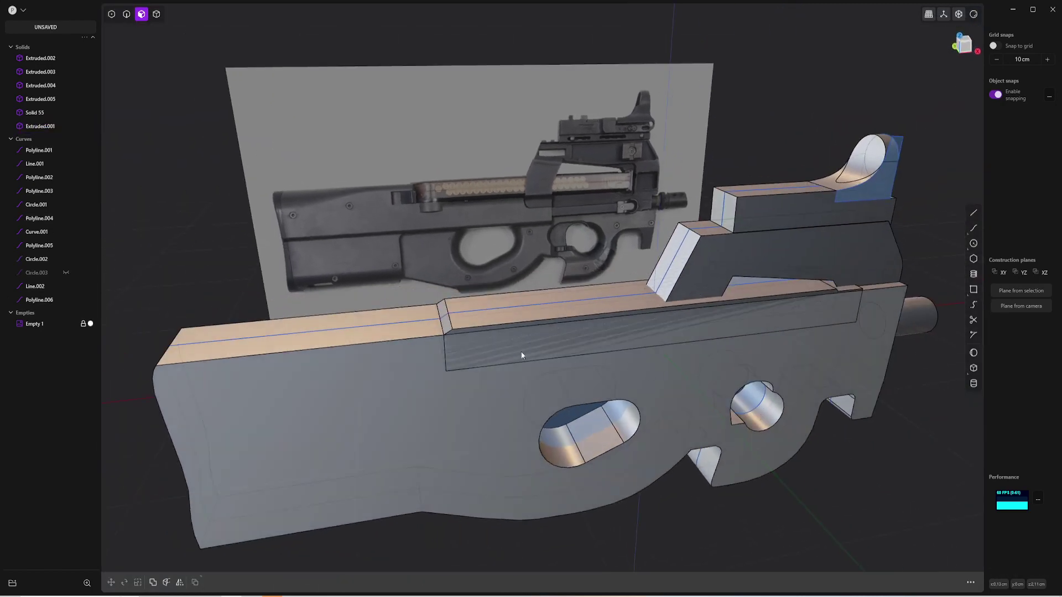
Compare the magazine outline with the reference in front view with the solids disabled, and re-enable them with solid selection active
click(73, 48)
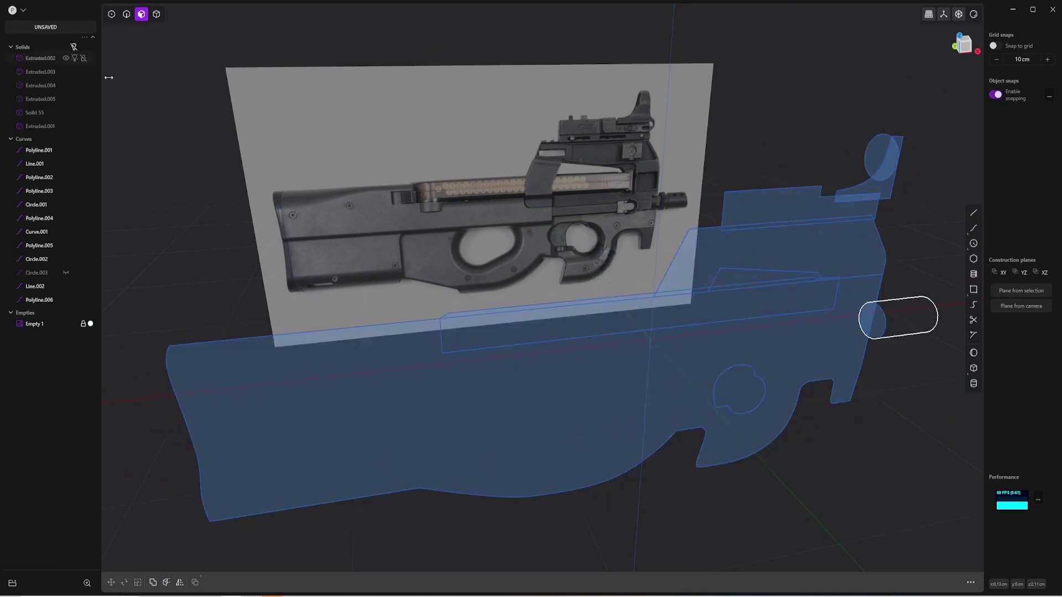
key(KP_1)
scroll(439, 301, up, 1)
key(2)
key(4)
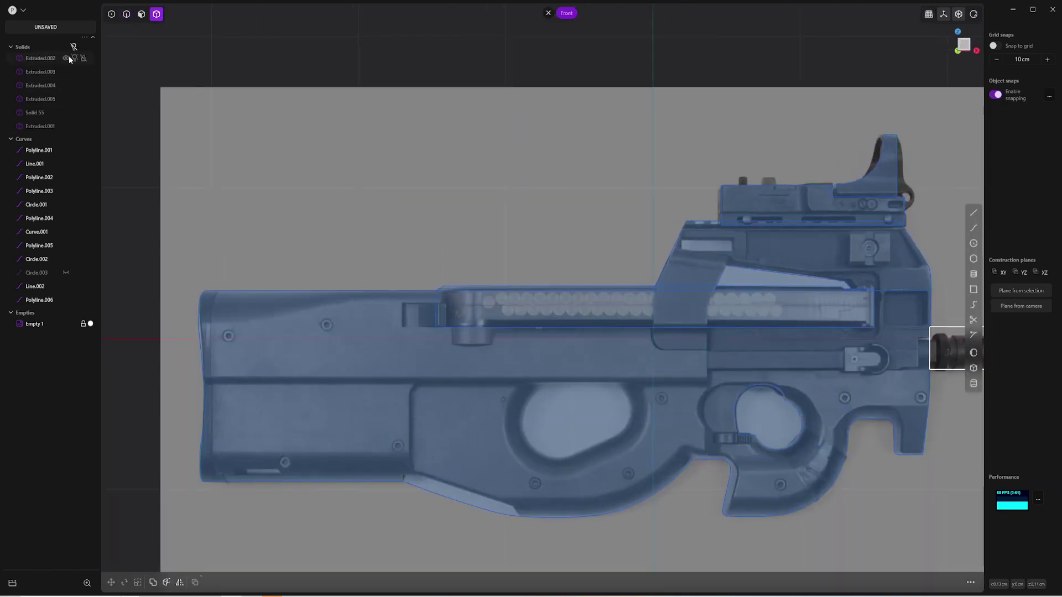
click(74, 47)
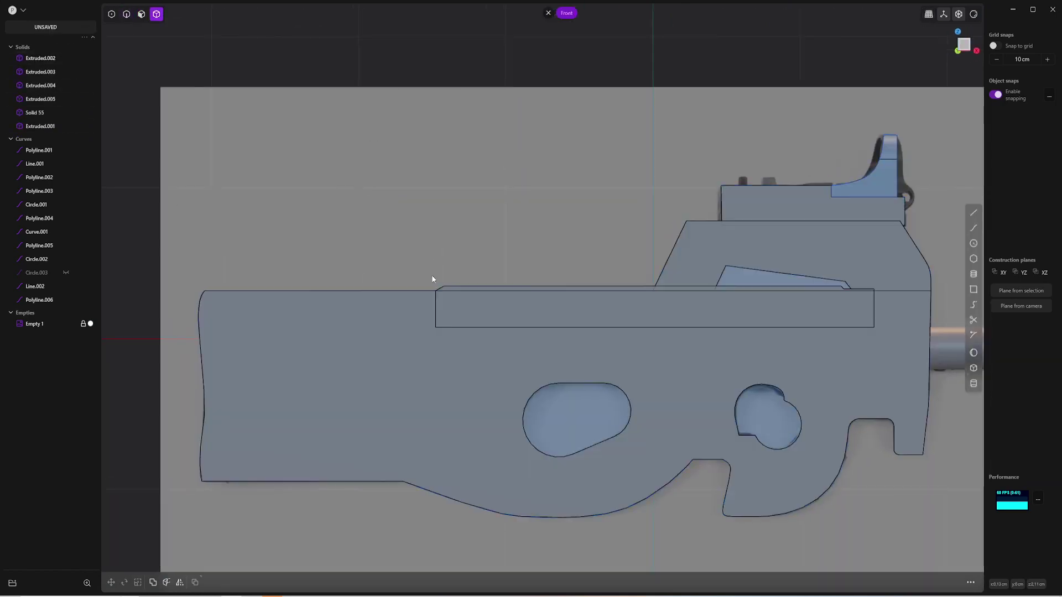
Cut the main body with the extruded magazine solid and delete the leftover piece inside the magazine's volume
click(363, 350)
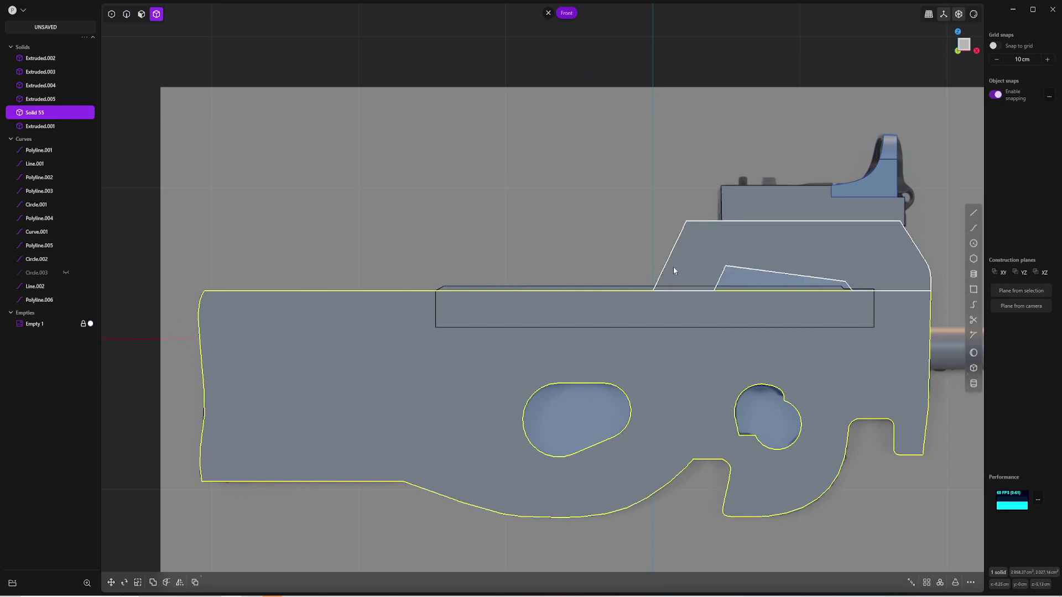
key(c)
scroll(457, 304, up, 4)
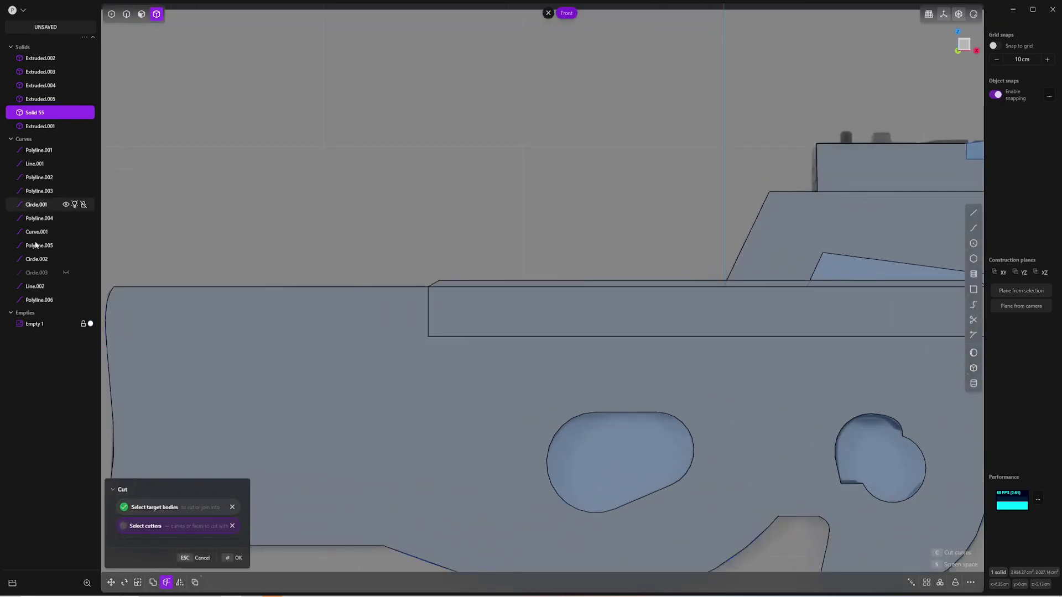
scroll(326, 279, down, 3)
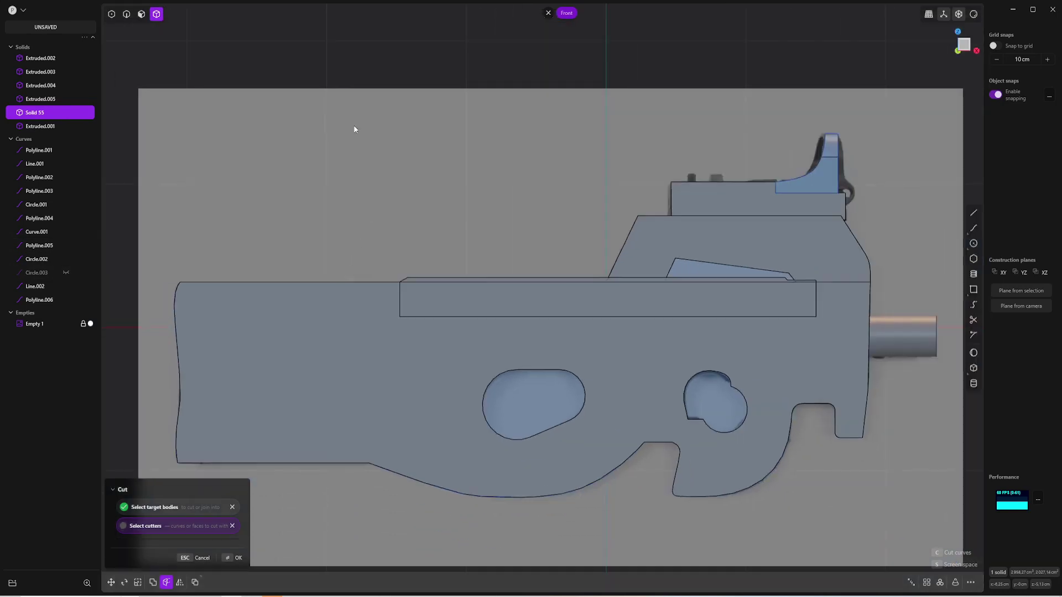
middle_drag(451, 273, 654, 410)
scroll(654, 410, down, 10)
middle_drag(632, 342, 698, 421)
scroll(698, 421, up, 10)
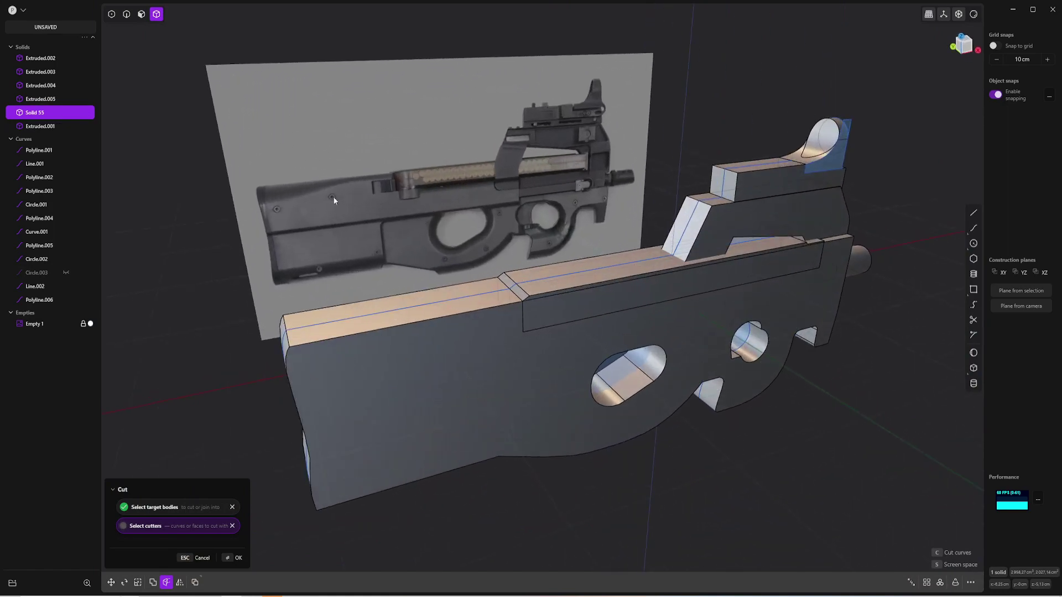
scroll(510, 309, up, 5)
click(510, 306)
key(Return)
click(570, 290)
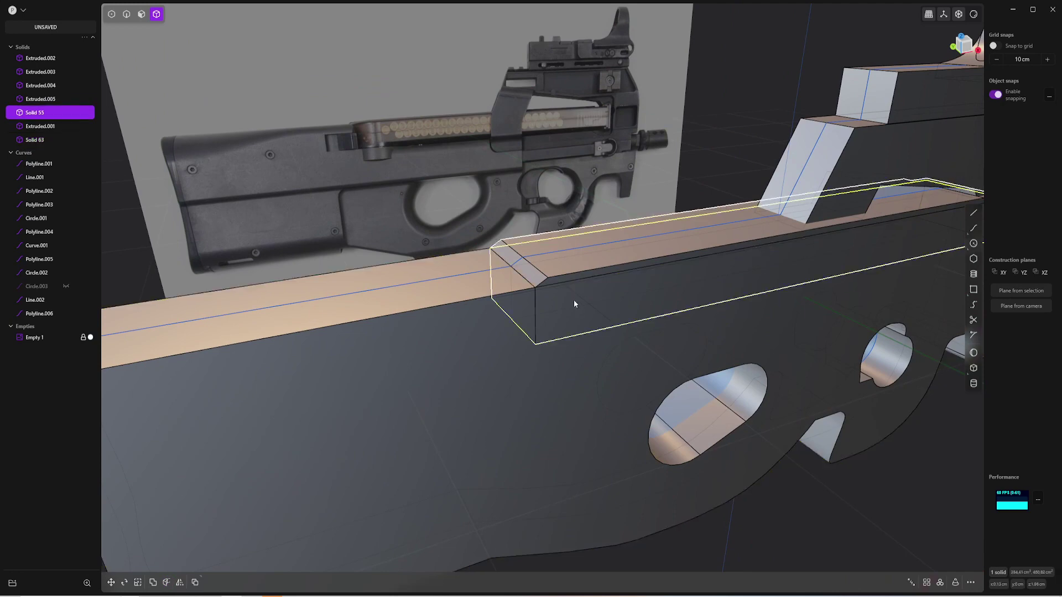
key(Delete)
Offset the side face of the upper housing outward by about 0.96 cm so it protrudes past the magazine
middle_drag(643, 354, 659, 232)
scroll(699, 293, down, 4)
middle_drag(700, 297, 788, 361)
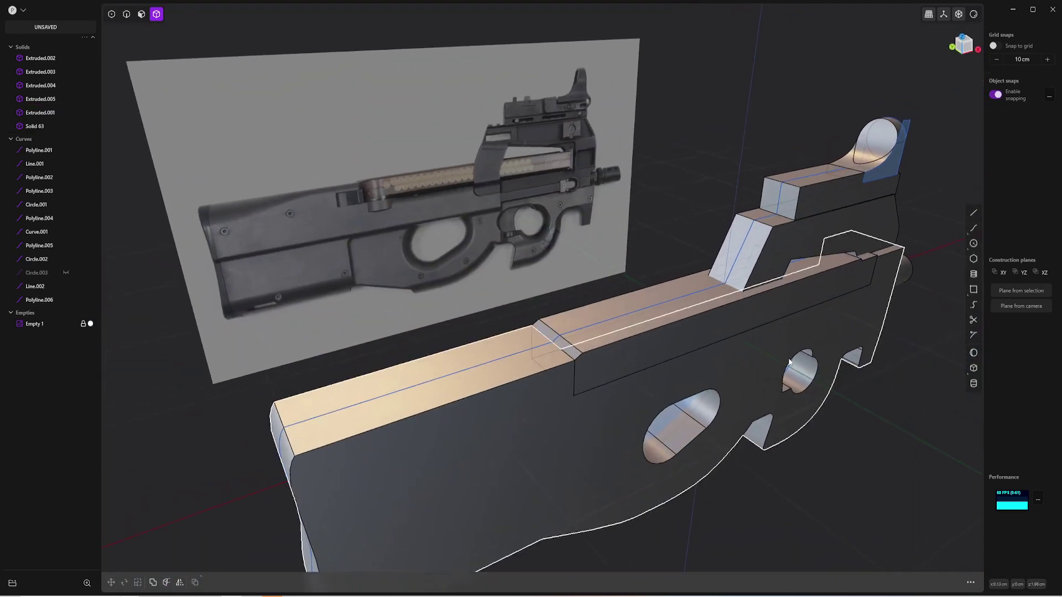
middle_drag(785, 342, 746, 337)
scroll(751, 283, up, 2)
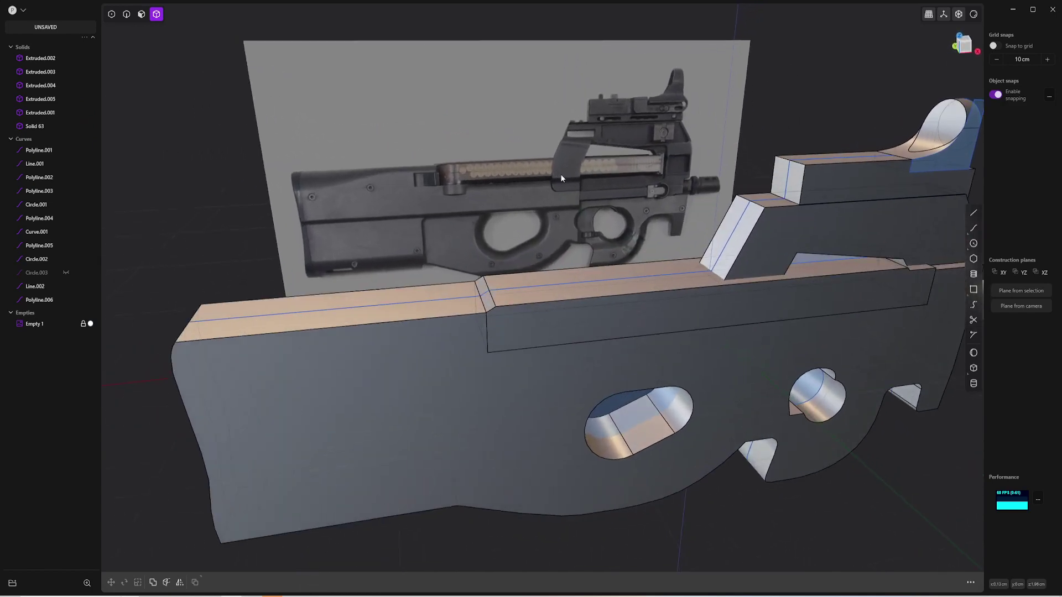
middle_drag(775, 225, 801, 225)
scroll(799, 225, up, 2)
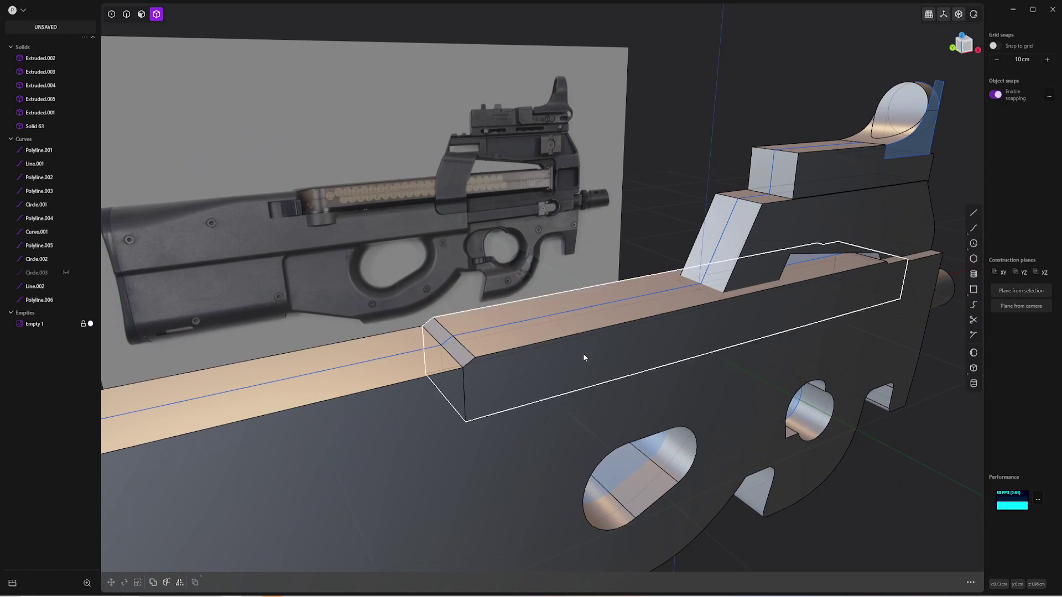
key(3)
click(768, 253)
key(o)
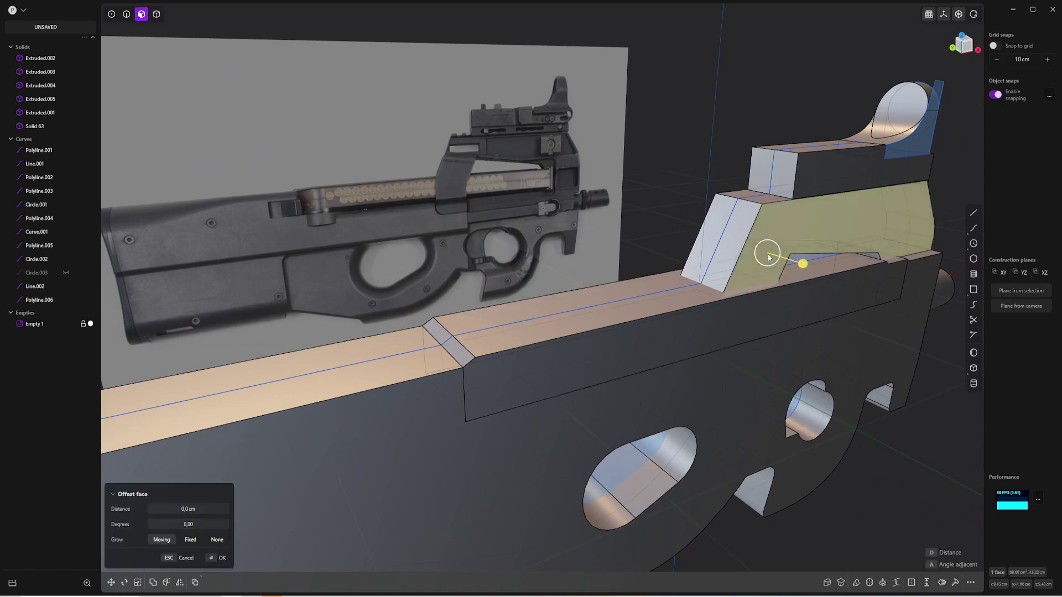
drag(802, 262, 817, 273)
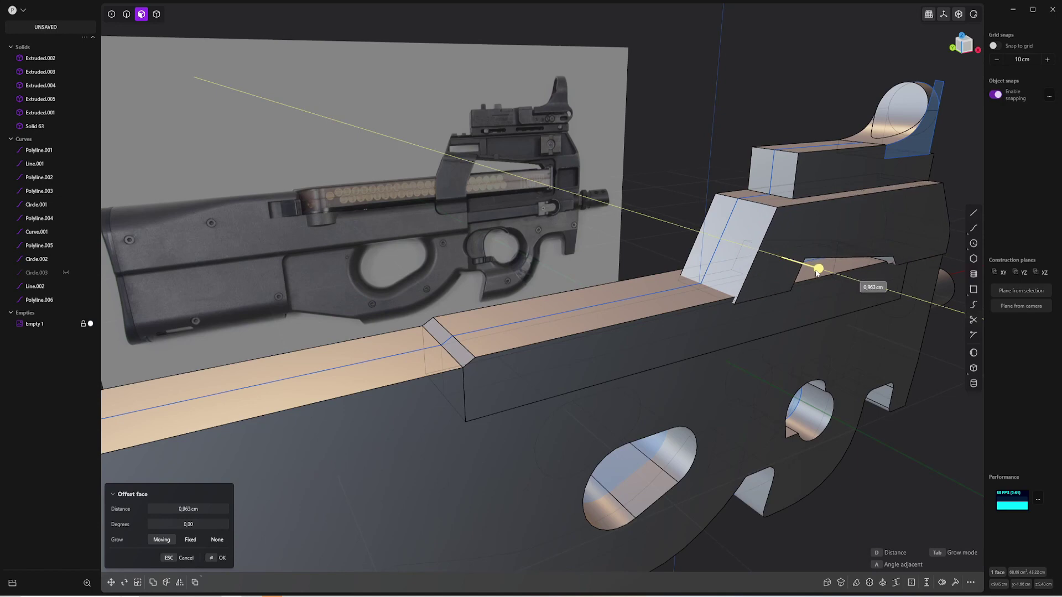
middle_drag(817, 310, 750, 271)
right_click(756, 285)
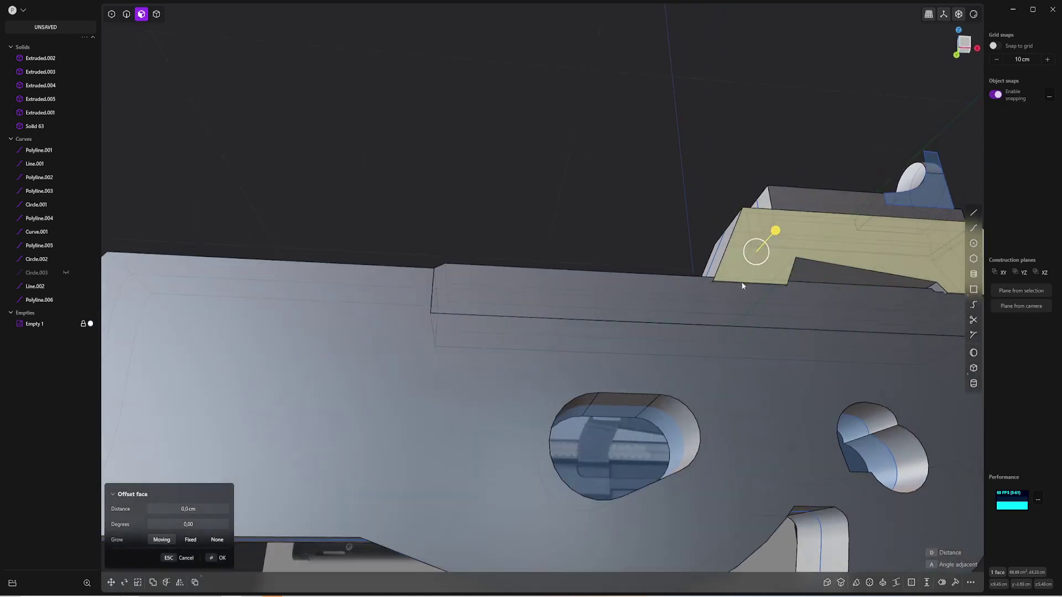
Offset the underside of the upper housing's slanted rear leg downward to the magazine's bottom edge
click(743, 285)
scroll(701, 286, up, 3)
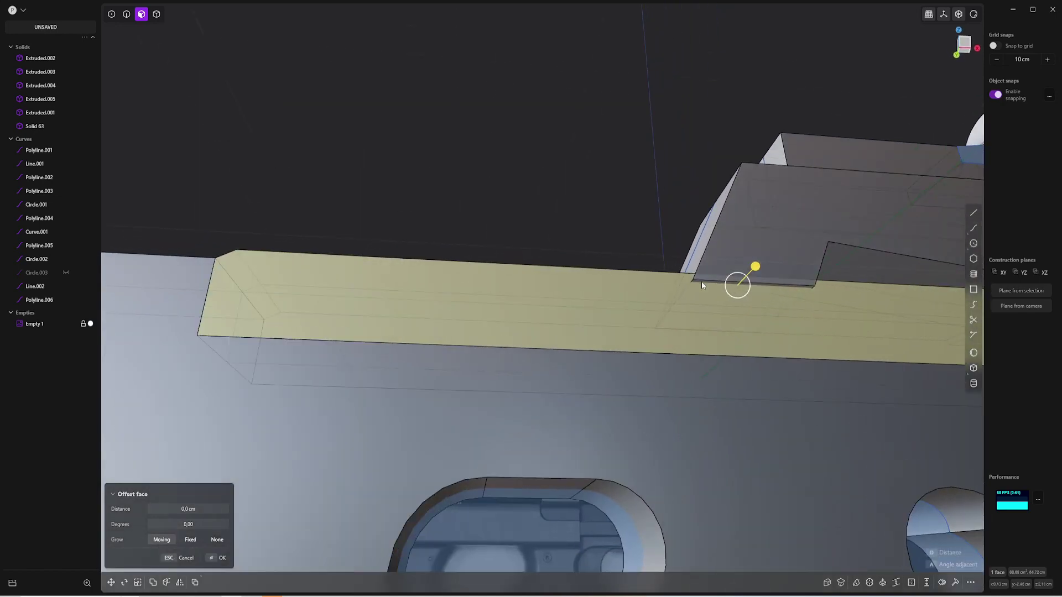
drag(701, 286, 694, 398)
middle_drag(689, 355, 730, 406)
scroll(744, 358, down, 3)
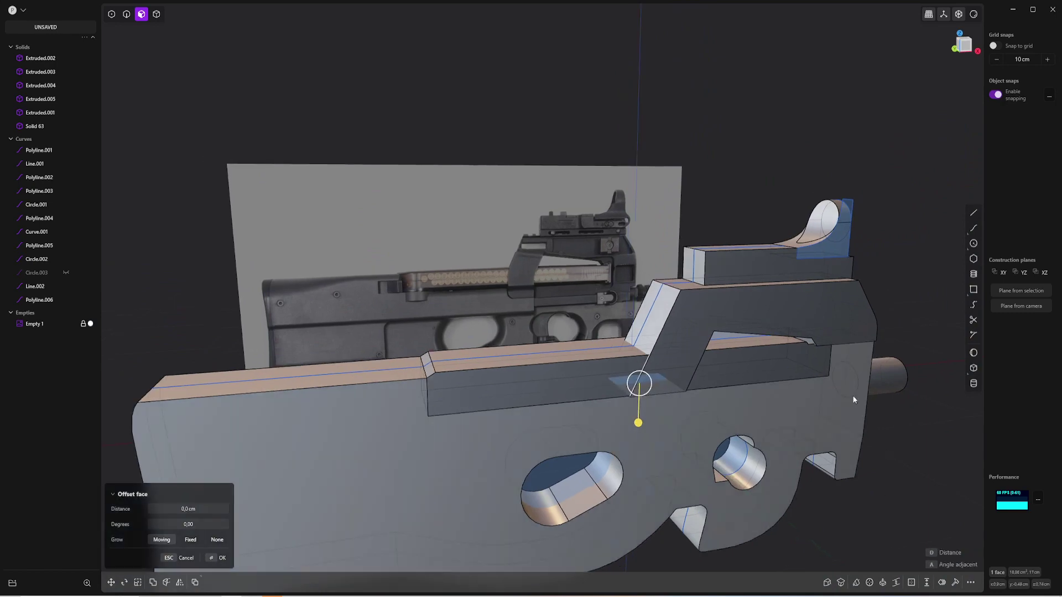
middle_drag(853, 400, 760, 353)
Slim the barrel by offsetting its cylindrical face inward and shift it slightly down to match the reference muzzle
key(KP_1)
scroll(741, 343, up, 6)
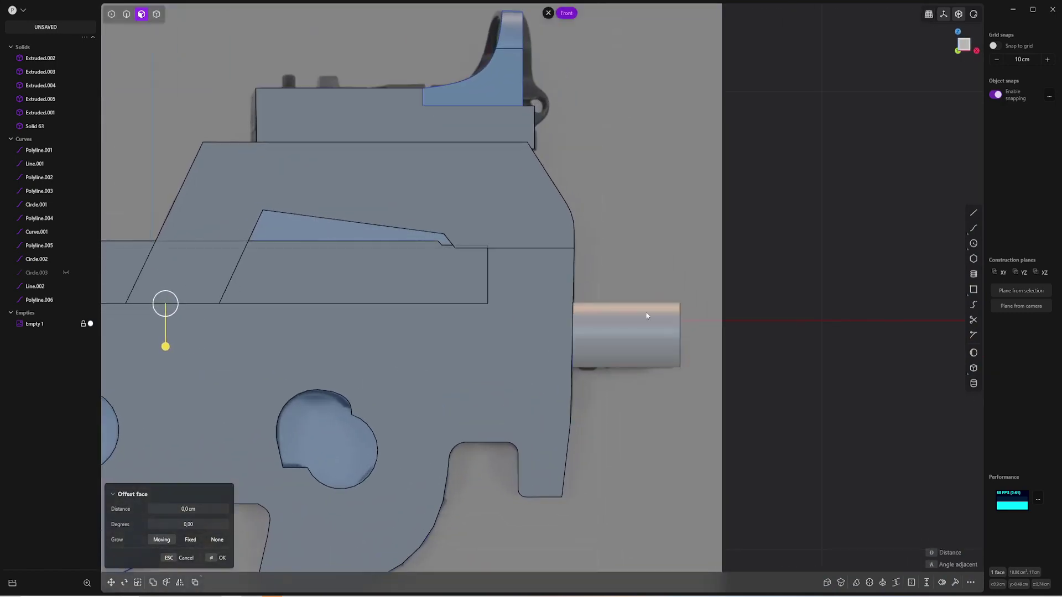
click(646, 316)
drag(646, 281, 635, 301)
key(g)
click(776, 301)
scroll(567, 349, up, 1)
scroll(586, 346, up, 4)
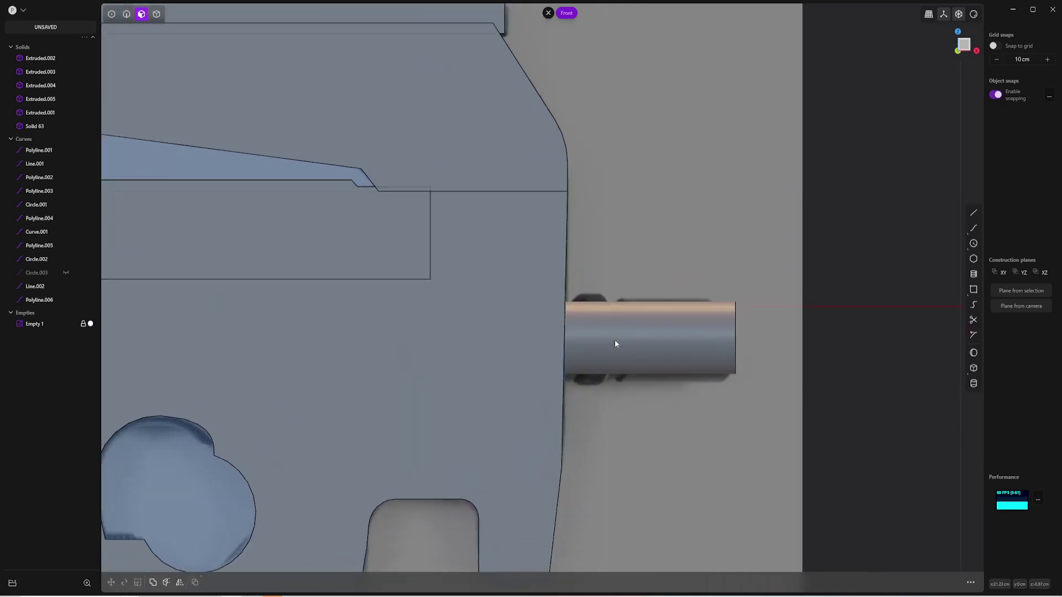
Split the barrel's cylindrical face with three ring cuts, at both collar edges and the start of the muzzle section
key(ctrl+r)
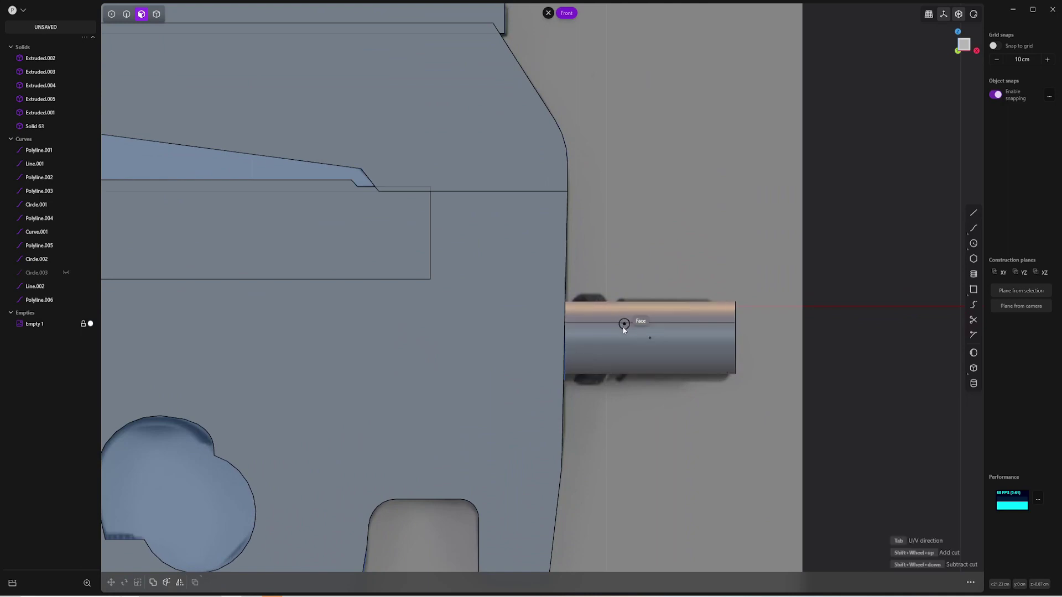
click(578, 324)
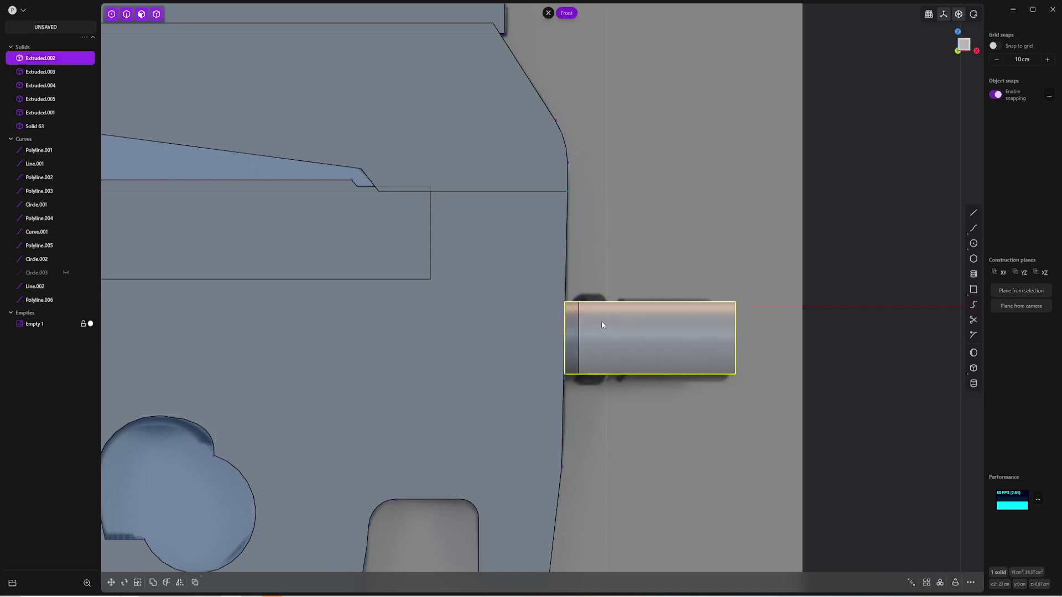
key(c)
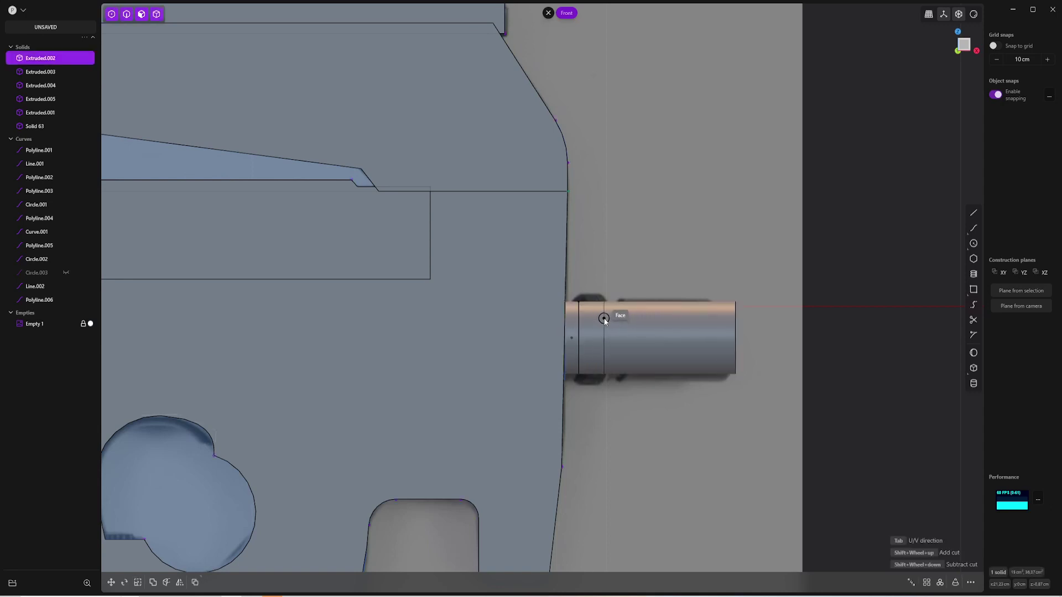
click(606, 319)
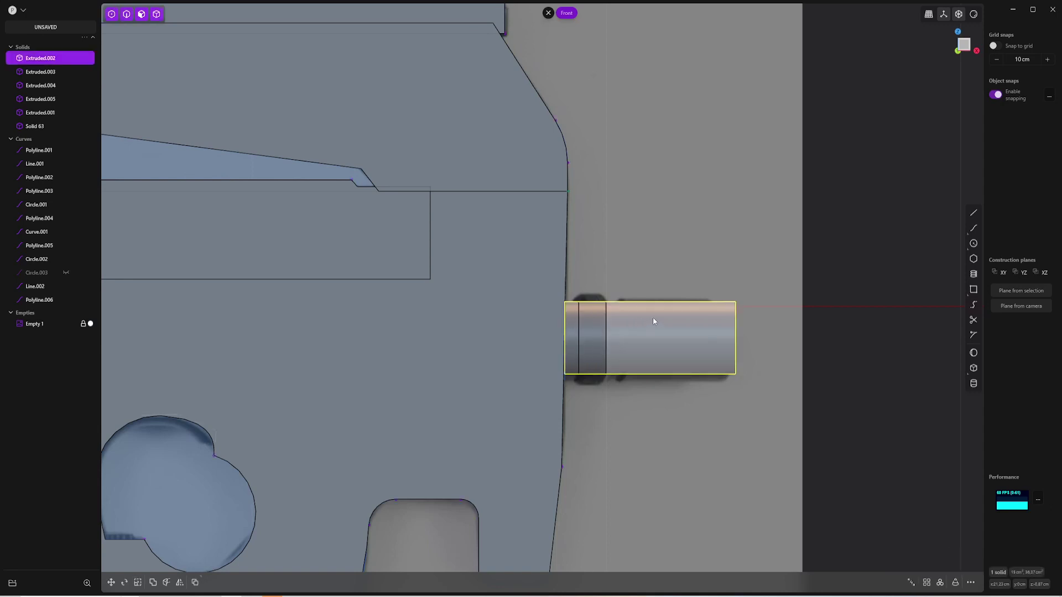
click(657, 319)
key(c)
click(622, 317)
Offset the barrel's muzzle and collar faces outward to follow the stepped profile on the reference image
click(661, 311)
shift+click(591, 310)
drag(590, 279, 590, 262)
right_click(629, 283)
click(591, 310)
right_click(599, 259)
Bevel both circular outer edges of the barrel's raised collar
middle_drag(601, 261, 598, 285)
key(2)
scroll(586, 301, down, 3)
scroll(585, 301, down, 8)
shift+middle_drag(475, 348, 664, 255)
scroll(531, 296, up, 4)
click(513, 312)
shift+click(489, 307)
drag(491, 308, 495, 314)
right_click(496, 315)
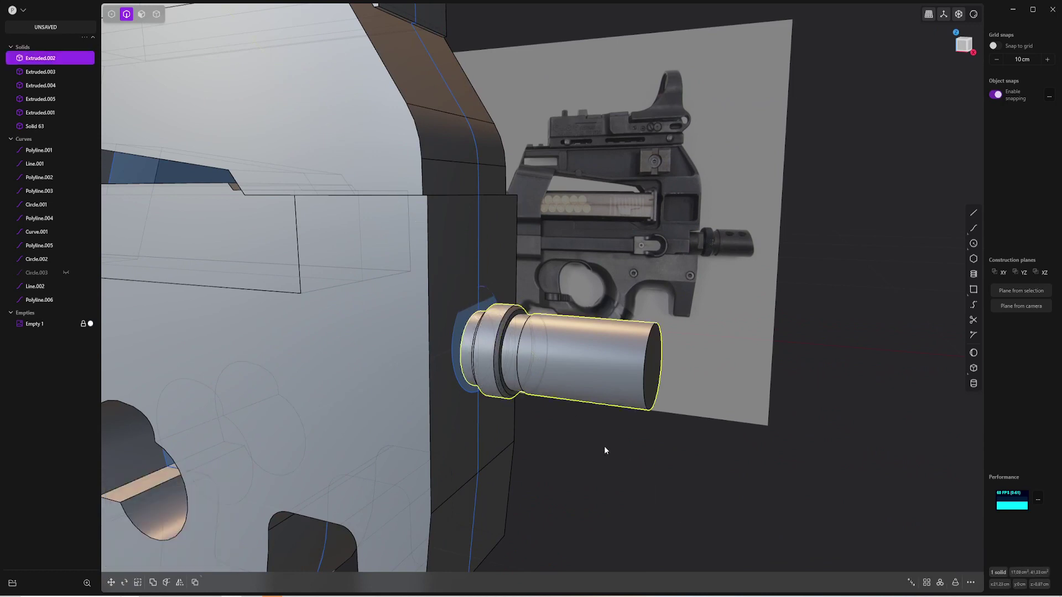
click(607, 449)
key(KP_3)
key(KP_1)
scroll(907, 141, up, 5)
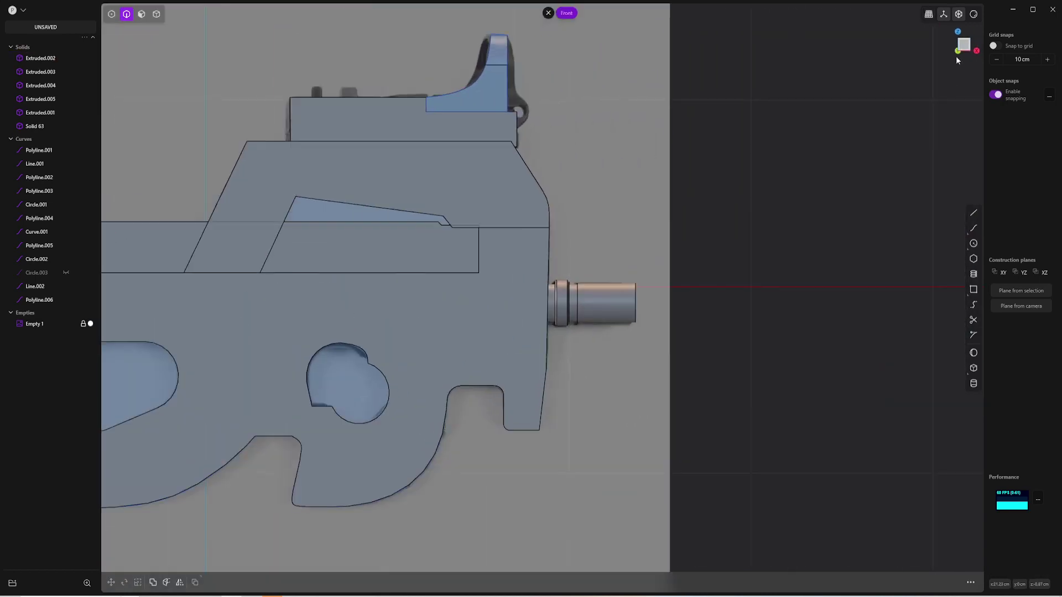
click(942, 14)
scroll(663, 271, up, 2)
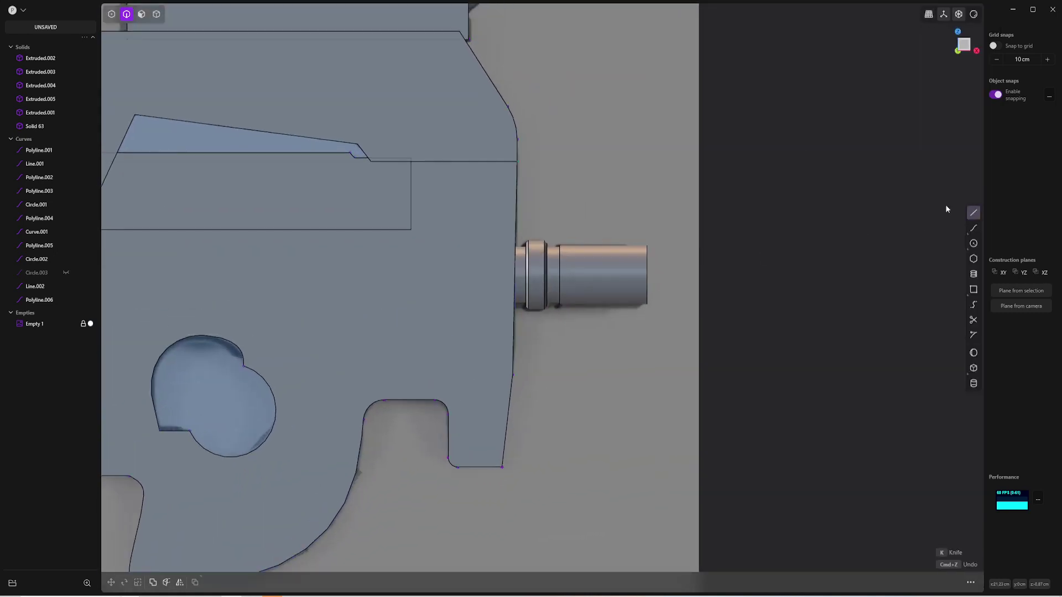
click(73, 47)
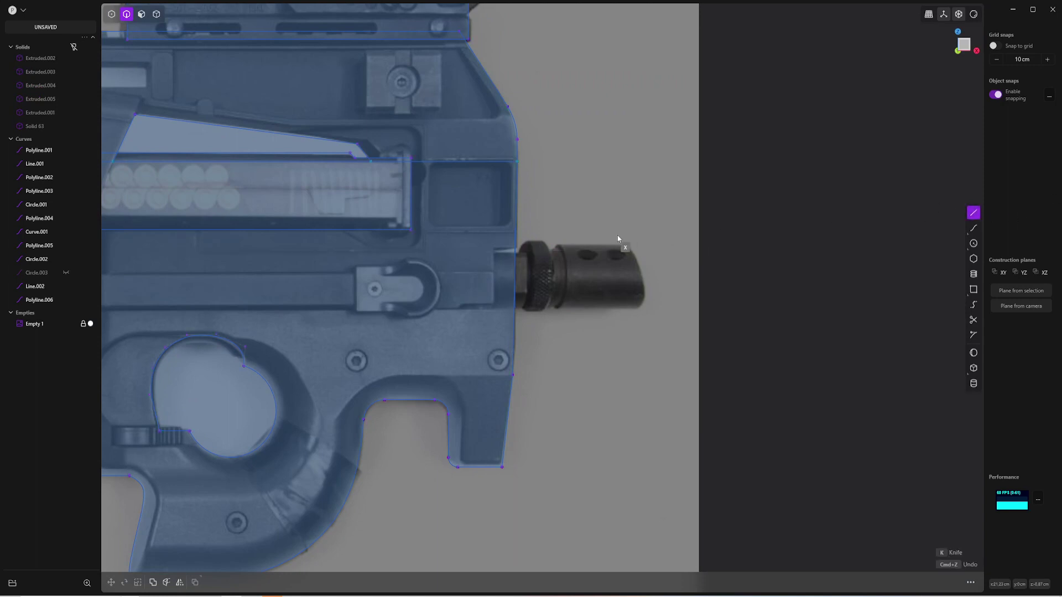
key(Escape)
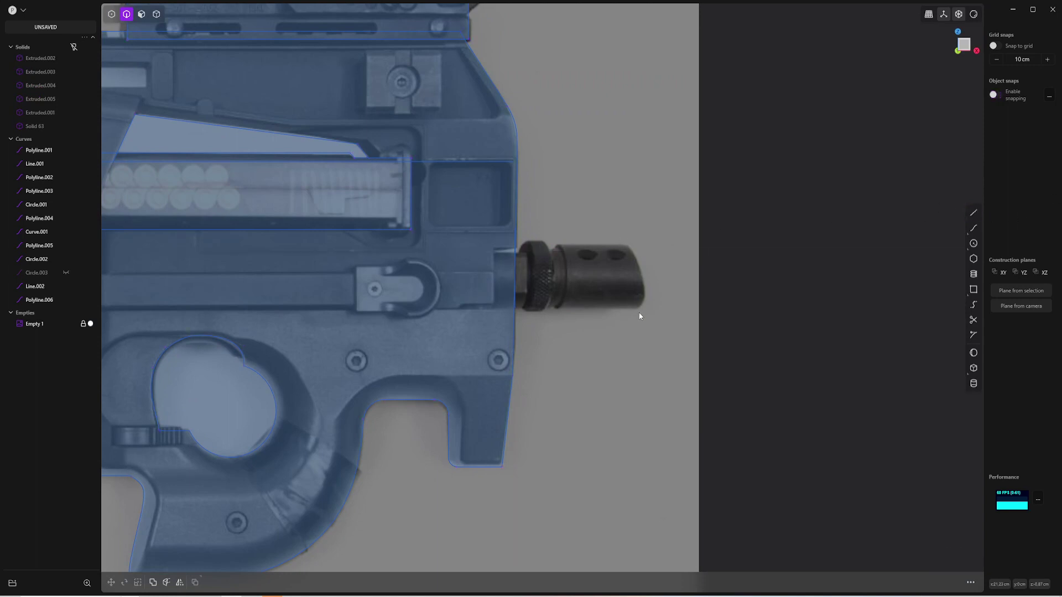
middle_drag(744, 267, 721, 271)
scroll(721, 271, down, 5)
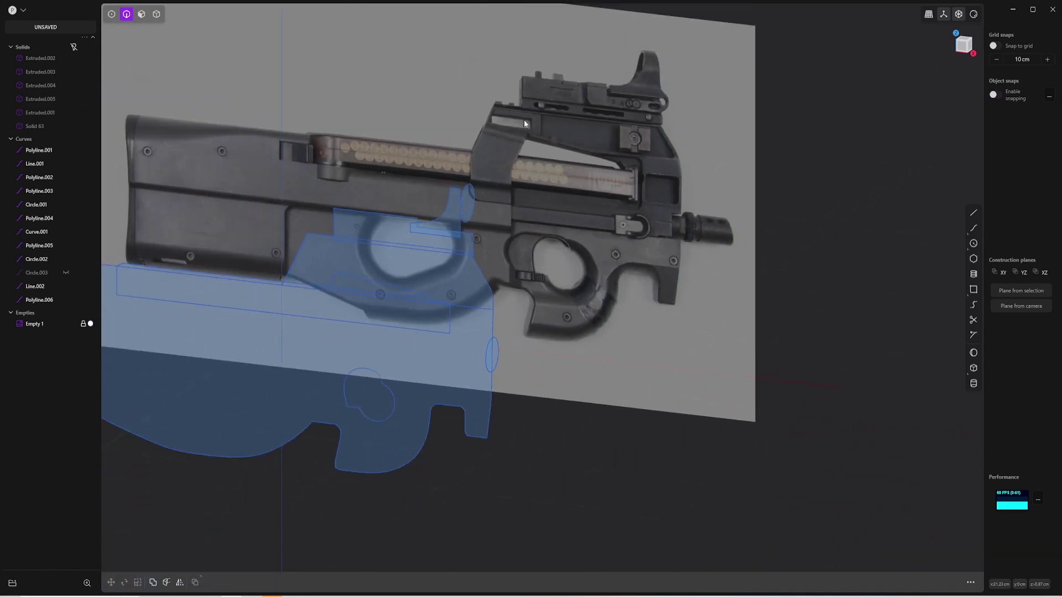
Unlock the reference image, set it to display in front of the model, and show the solids again
click(157, 15)
click(84, 324)
click(495, 92)
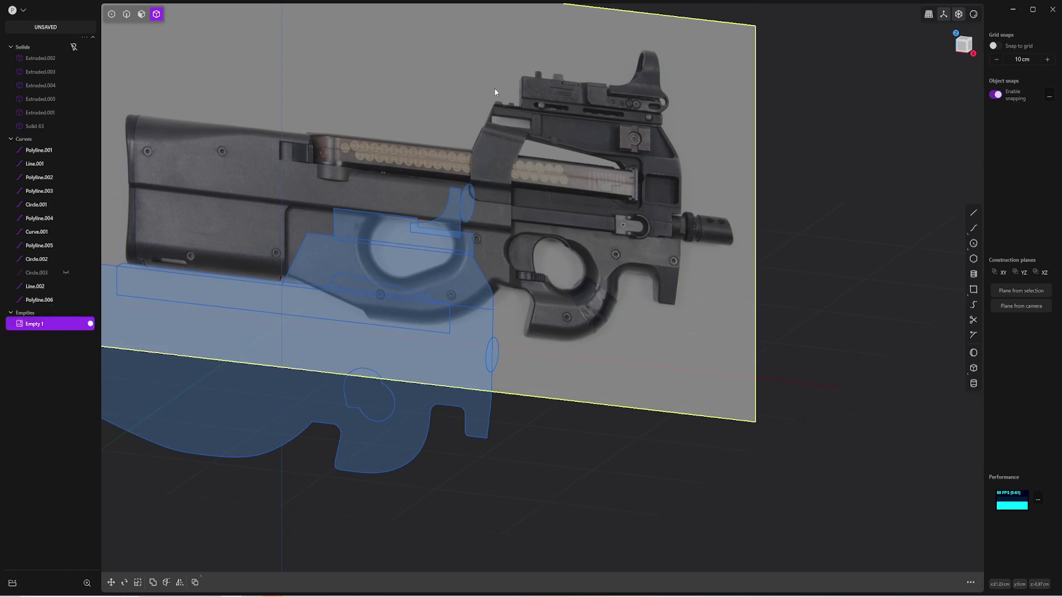
key(m)
click(189, 509)
key(KP_1)
click(73, 46)
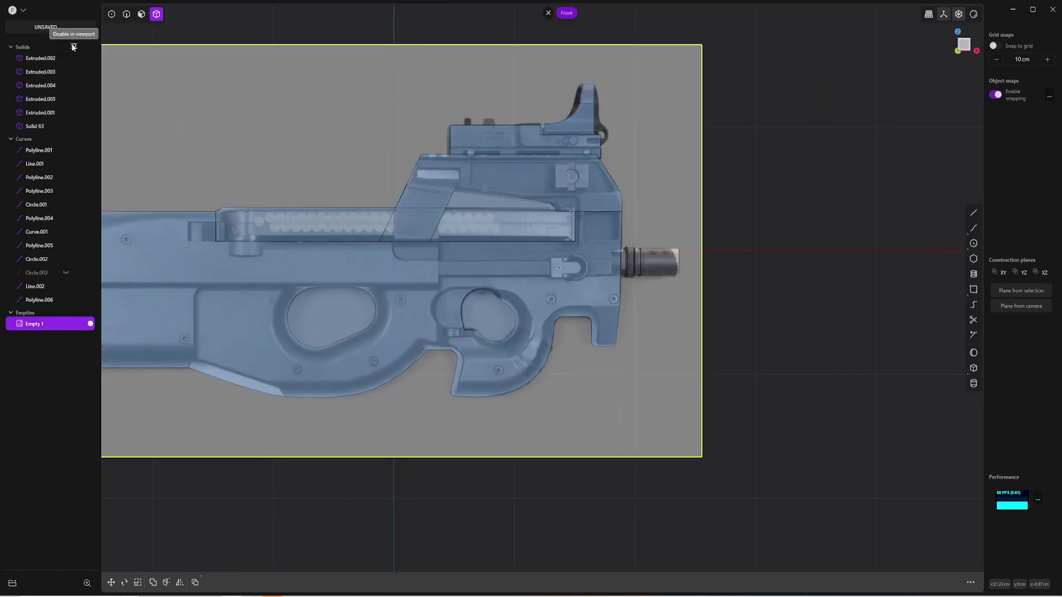
click(748, 148)
middle_drag(749, 148, 674, 191)
key(KP_1)
scroll(690, 255, up, 8)
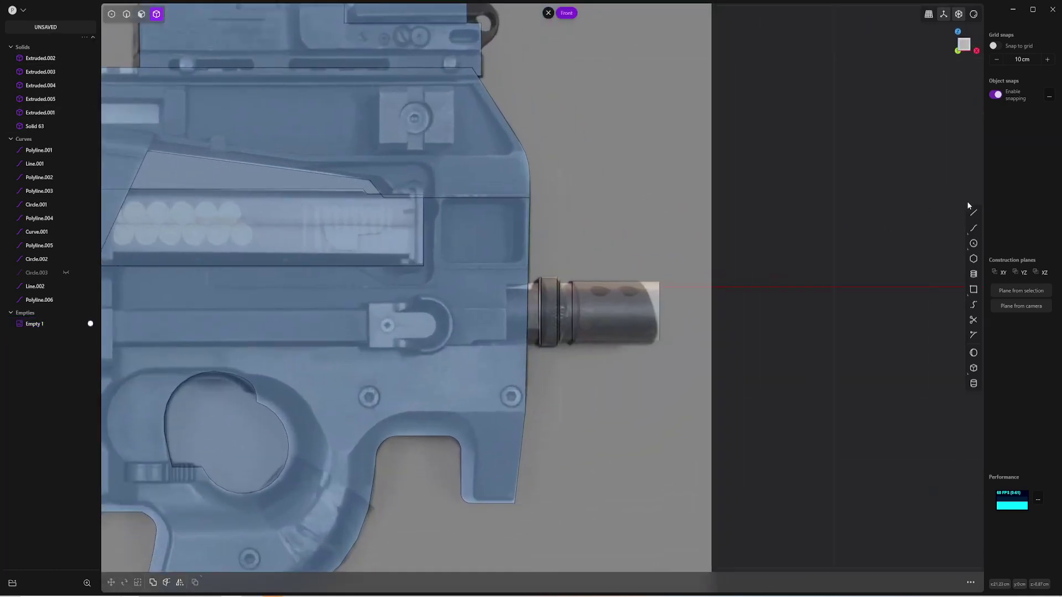
click(973, 213)
click(636, 275)
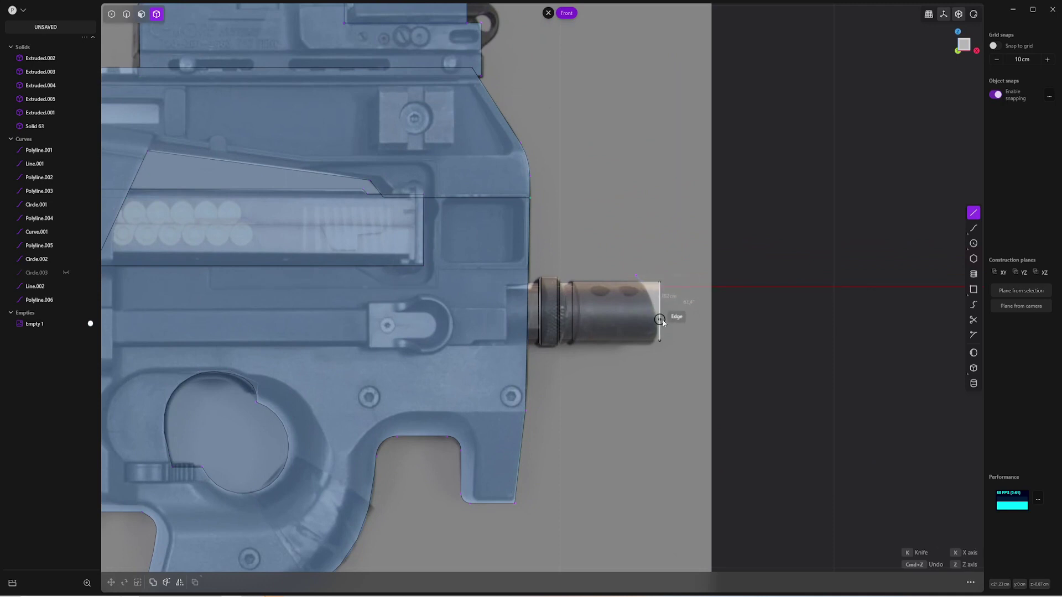
key(Escape)
Draw an open curve in the front view tracing the slanted, rounded muzzle end on the reference image, extending past both barrel edges
click(974, 228)
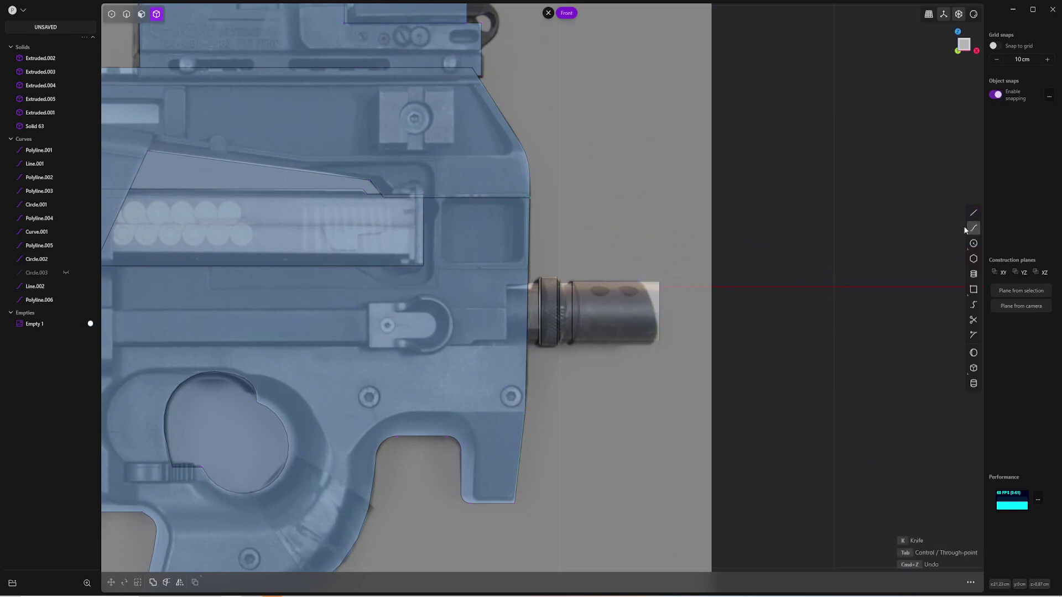
click(637, 277)
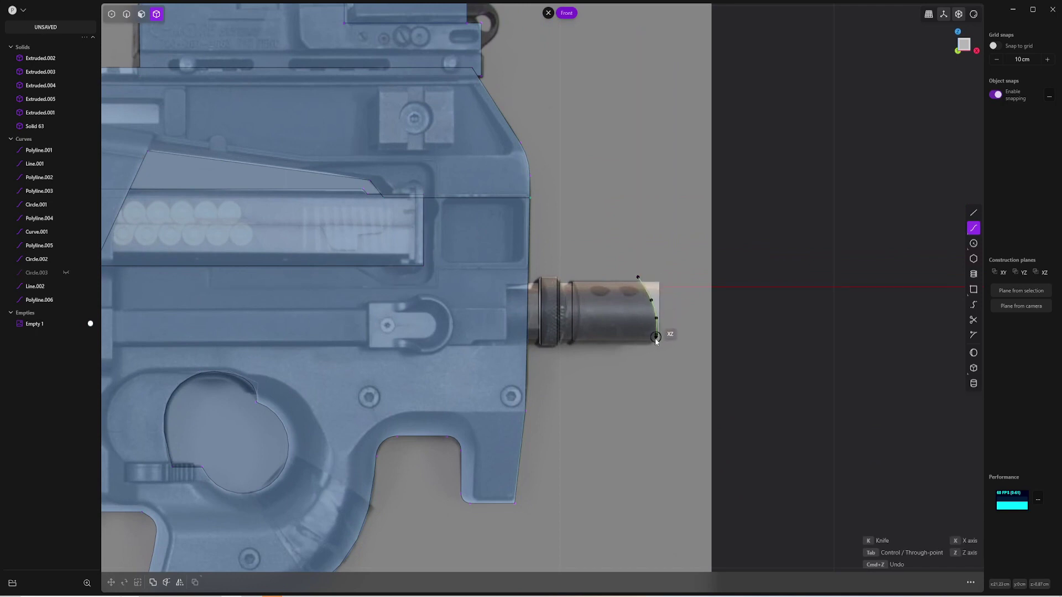
right_click(683, 329)
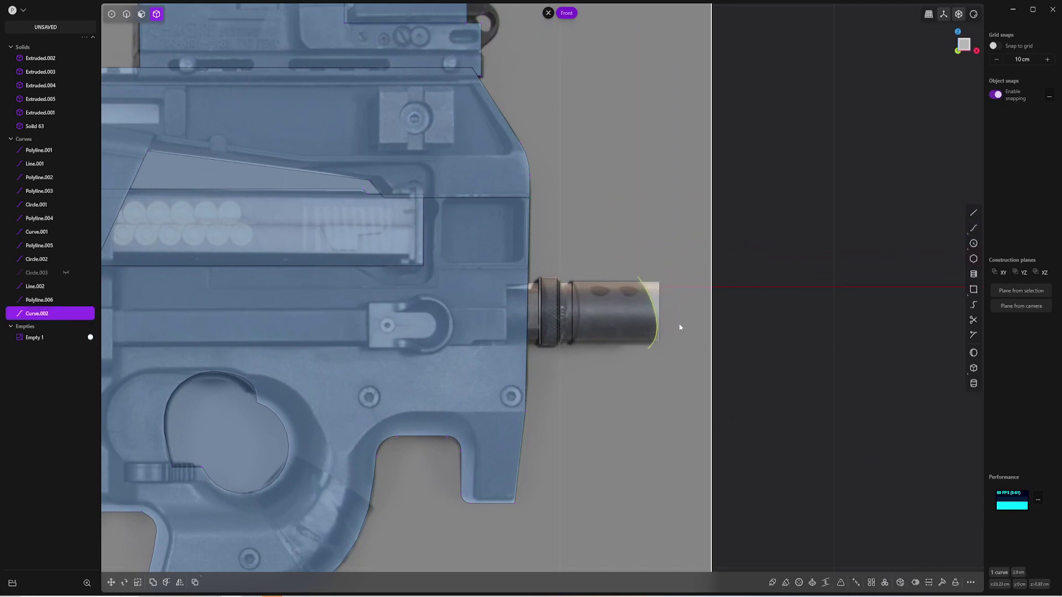
Cut the barrel solid with the muzzle curve and delete the leftover piece beyond the cut
middle_drag(680, 322, 642, 305)
click(390, 489)
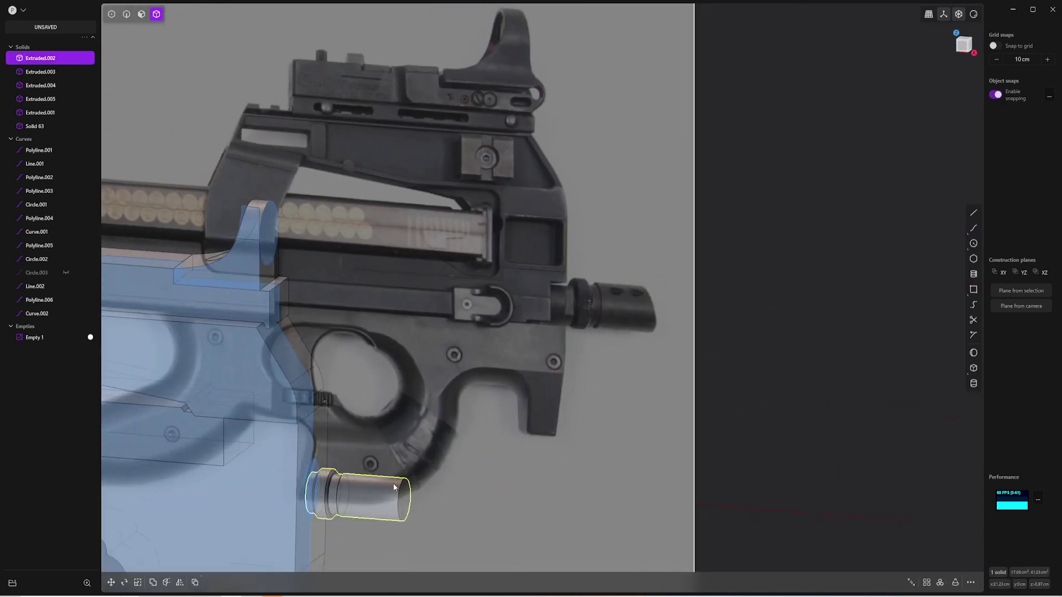
middle_drag(394, 487, 528, 451)
key(c)
click(511, 424)
key(Return)
key(Delete)
middle_drag(631, 367, 464, 167)
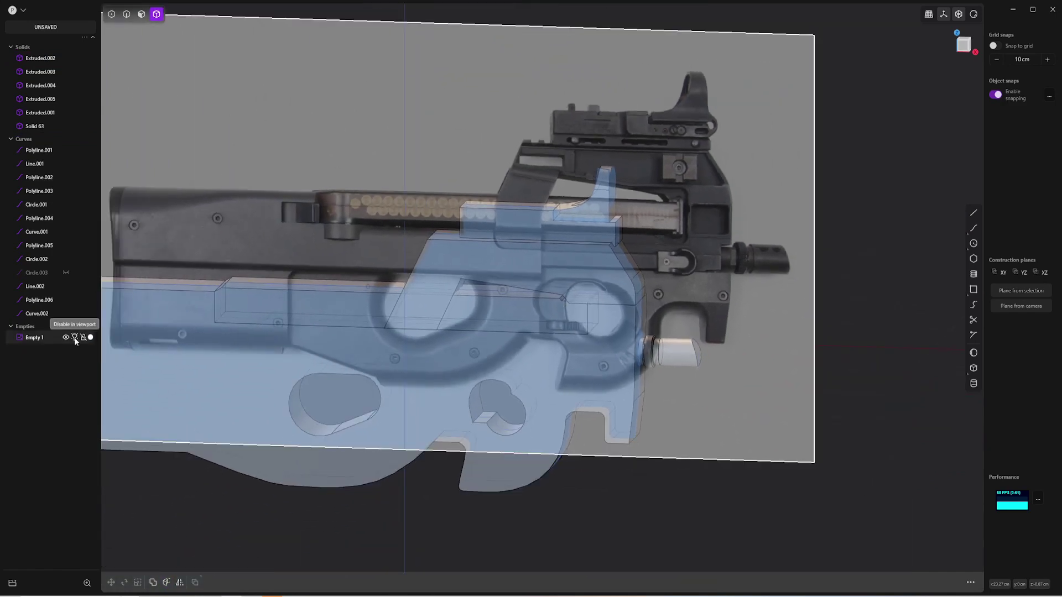
Hide the reference image and inspect the whole model from both sides
click(75, 337)
scroll(691, 289, up, 2)
middle_drag(692, 289, 586, 308)
middle_drag(643, 260, 628, 356)
scroll(621, 354, down, 8)
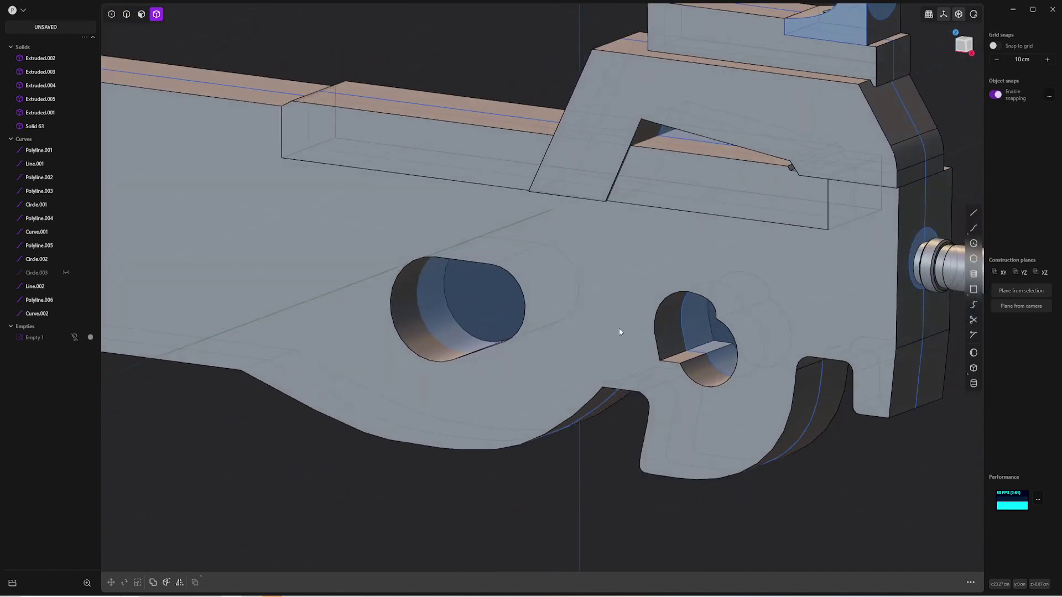
middle_drag(526, 338, 289, 338)
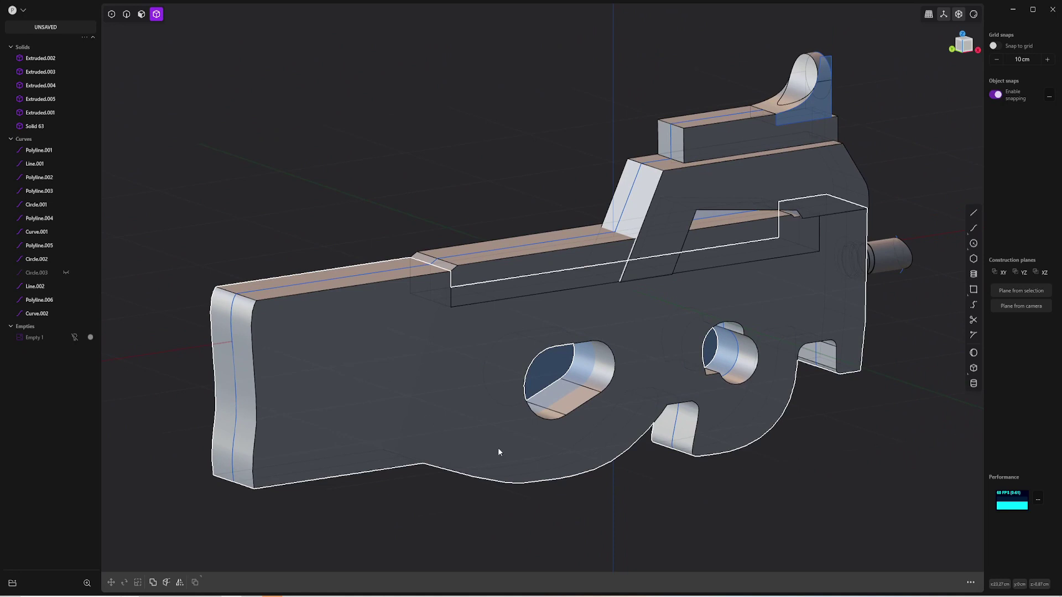
middle_drag(524, 457, 581, 432)
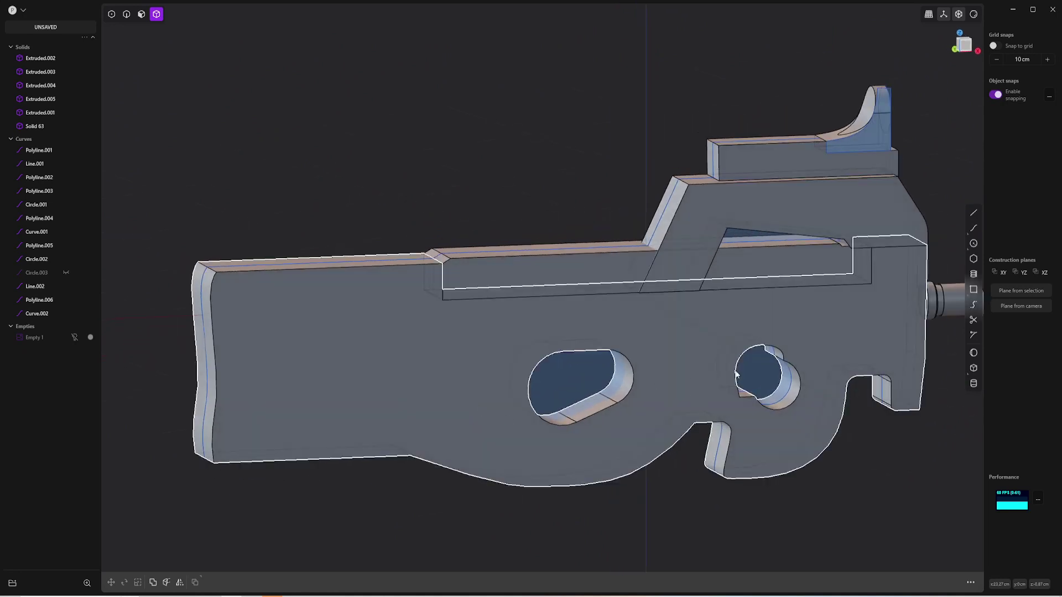
middle_drag(686, 397, 716, 398)
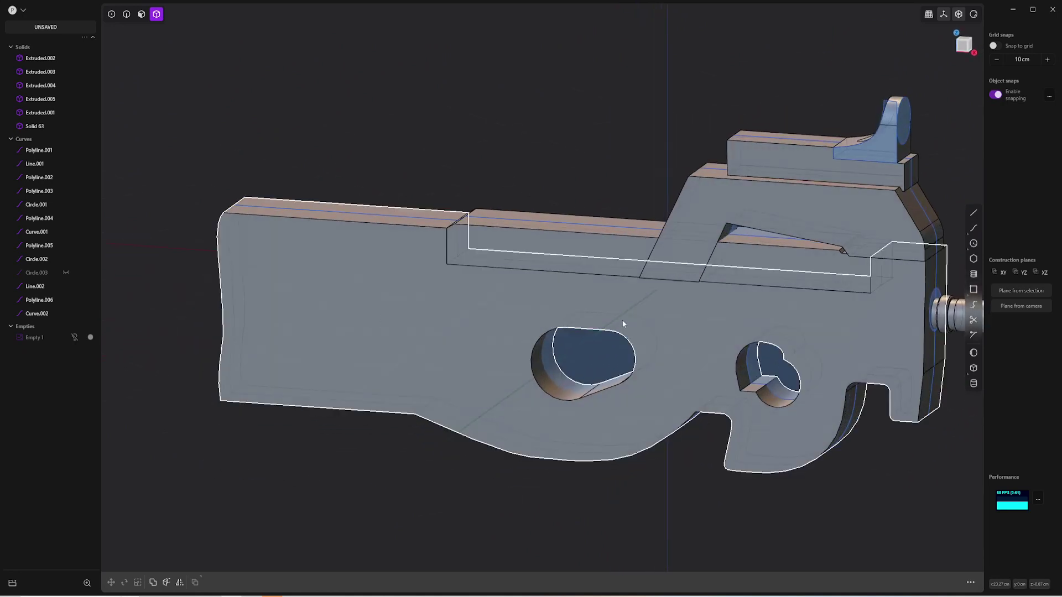